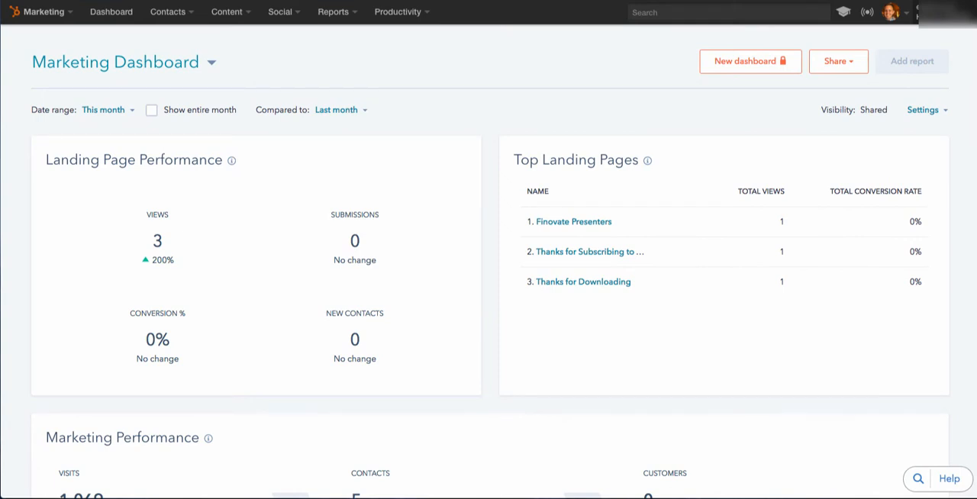
Open the contact workflows list and view its persona, workflow type and user filter options.
mouse_move(172, 12)
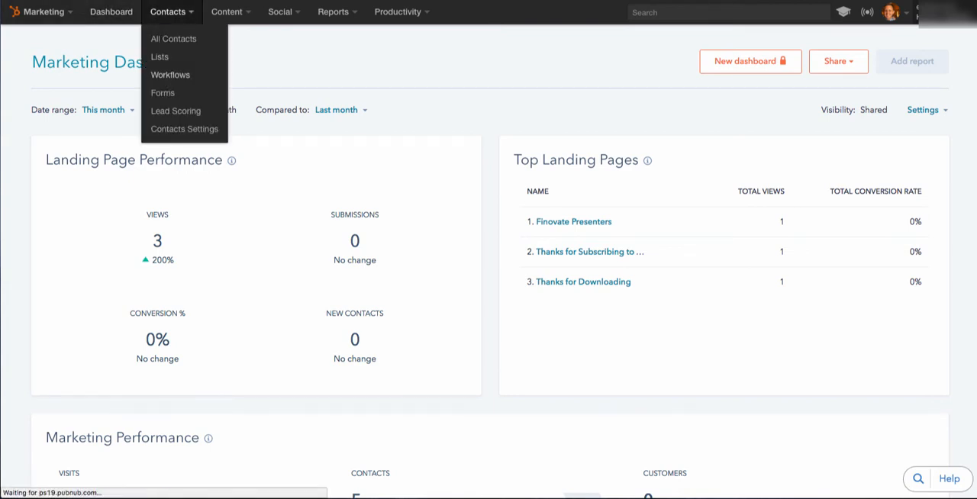
click(170, 75)
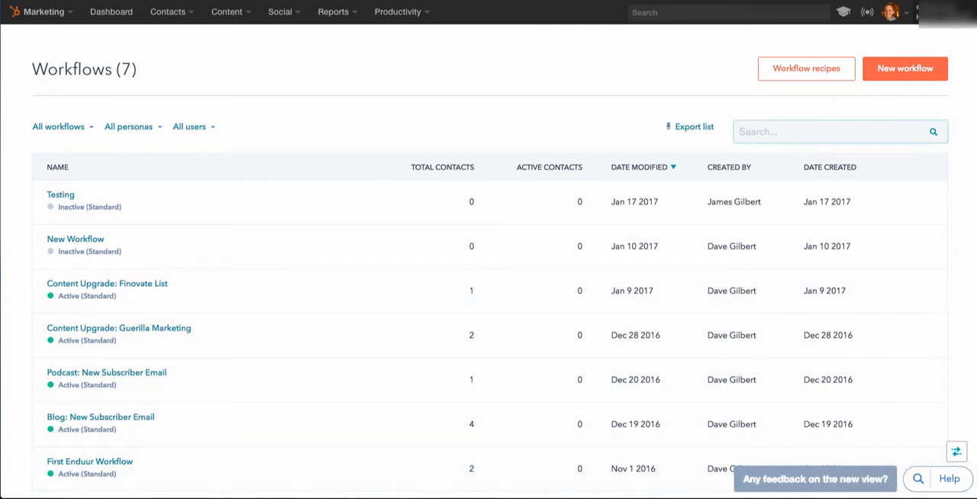
click(132, 127)
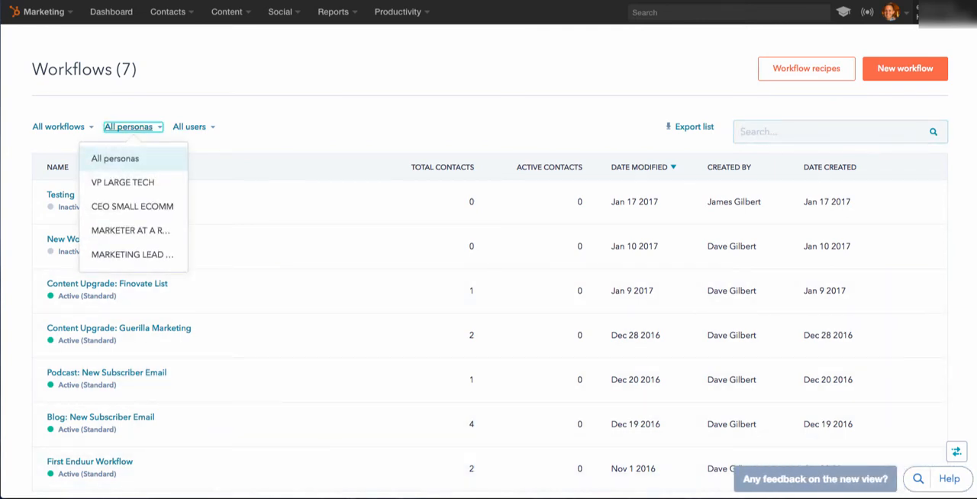
click(132, 127)
click(61, 127)
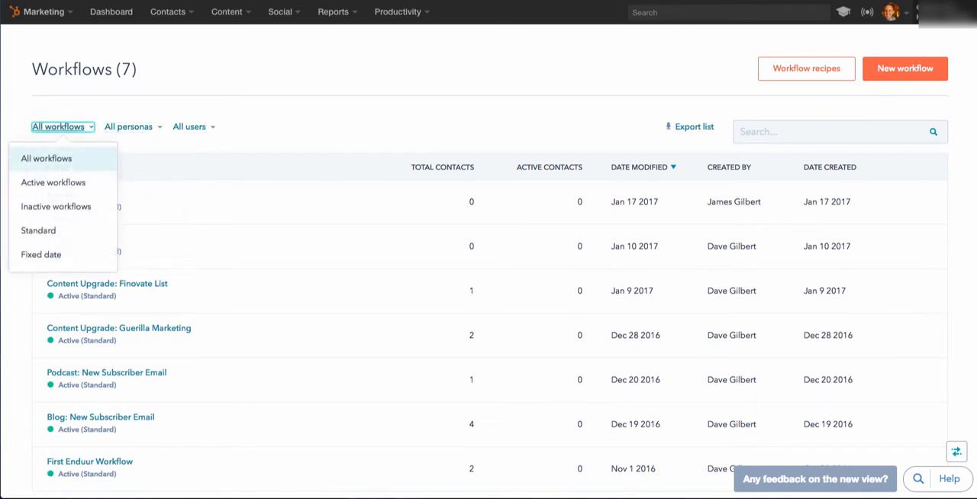
click(61, 127)
click(194, 126)
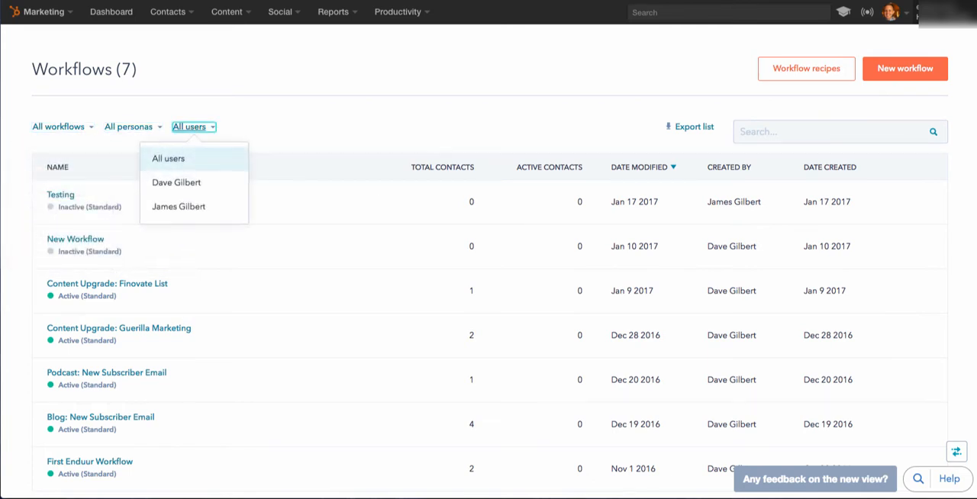
click(193, 127)
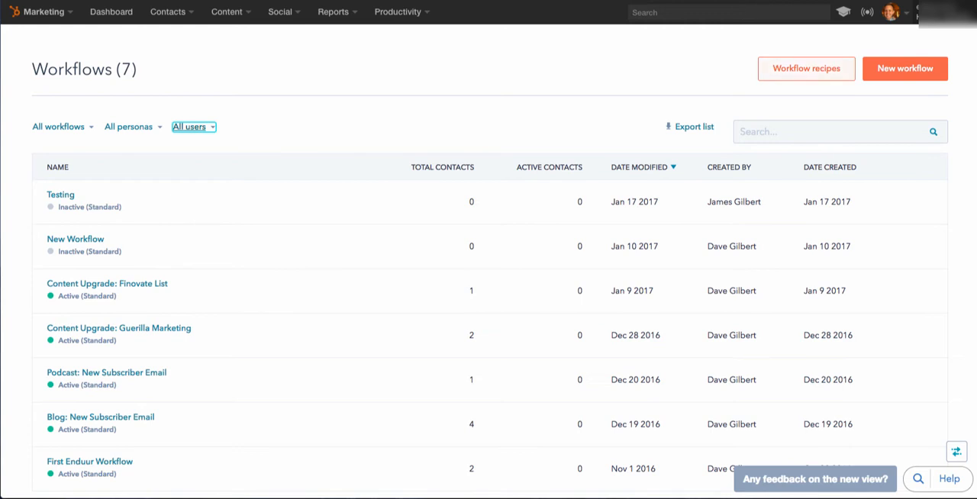
Browse the available workflow recipes, from Subscriber Nurturing to Data Cleanup, and return to the workflows list.
click(904, 68)
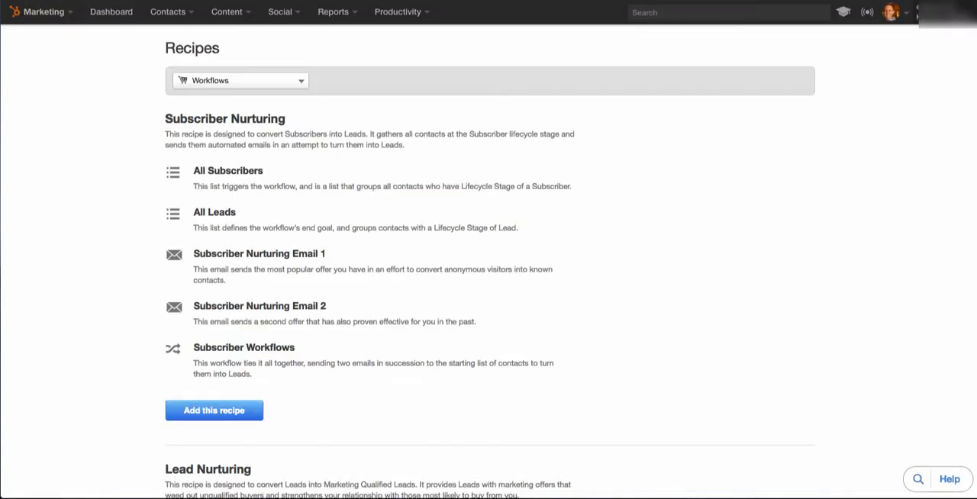
scroll(488, 305, down, 5)
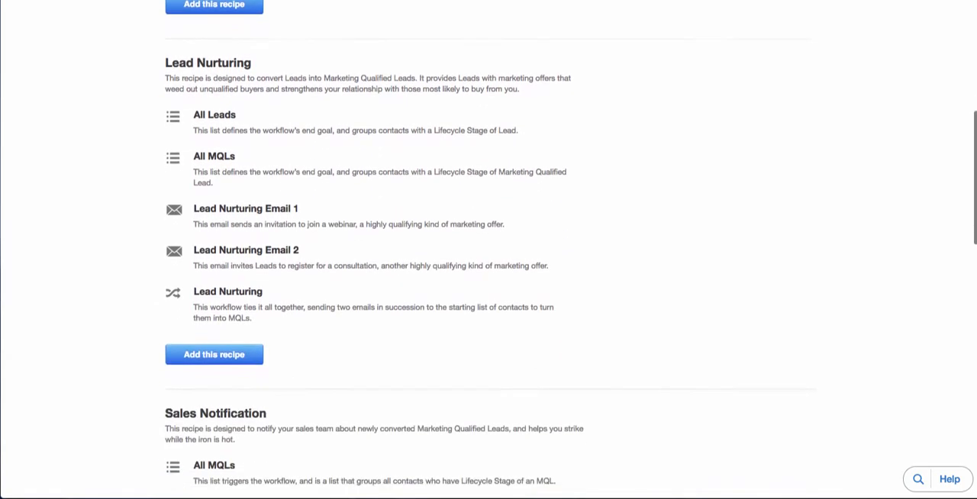
scroll(488, 249, down, 4)
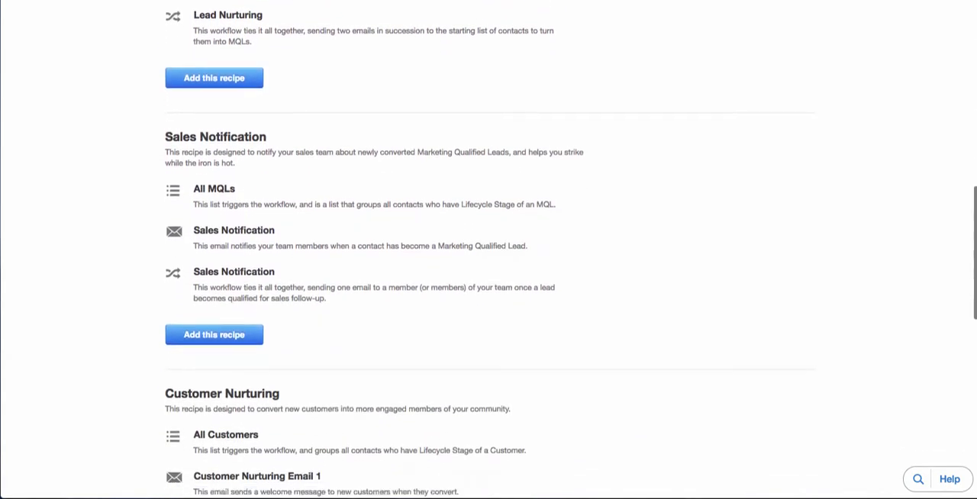
scroll(488, 250, down, 7)
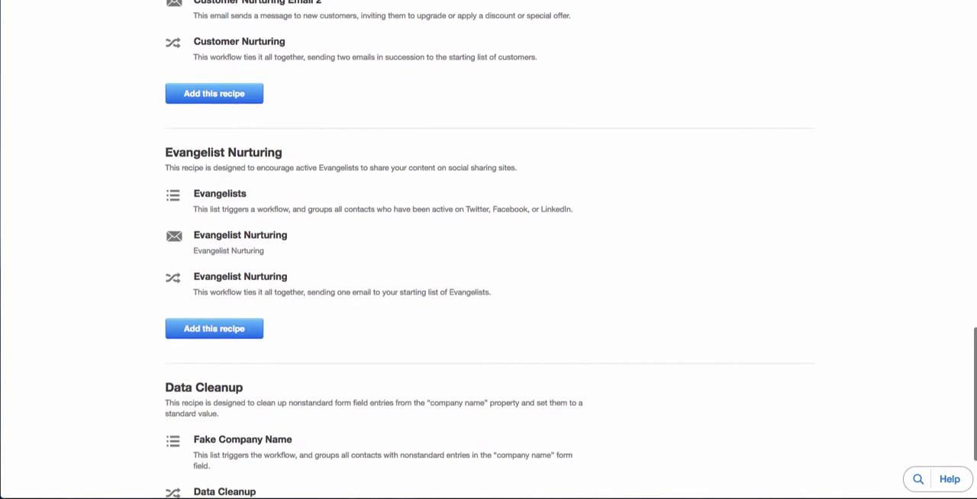
scroll(489, 249, down, 2)
scroll(489, 249, up, 18)
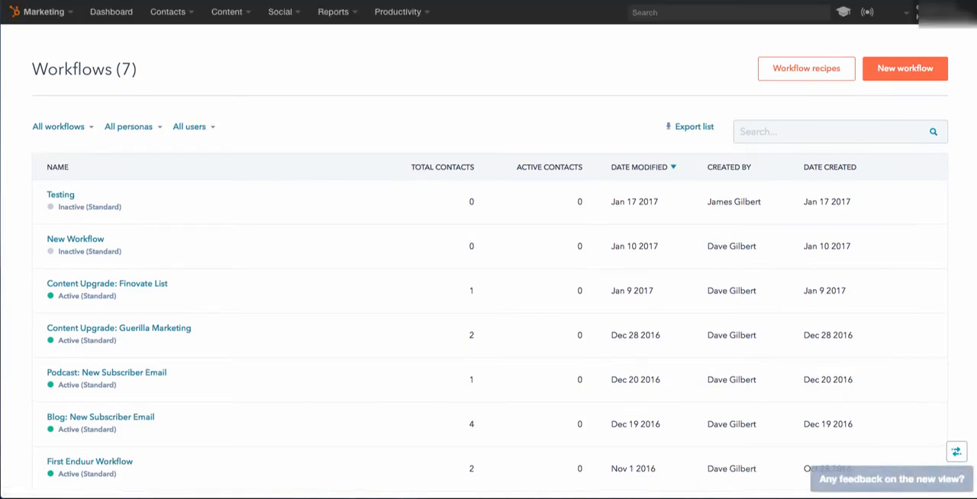
Create a new Standard workflow named "Test Worklflow".
click(904, 69)
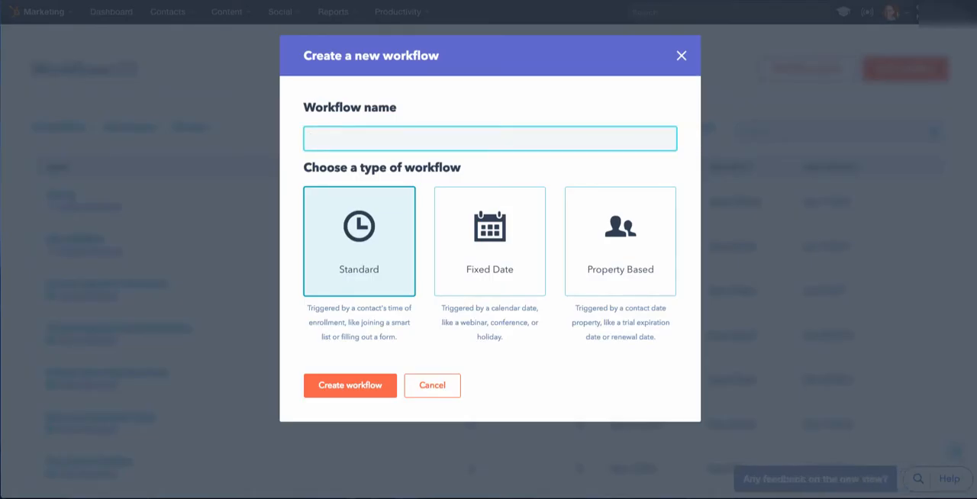
text(T)
key(BackSpace)
text(Test Wo)
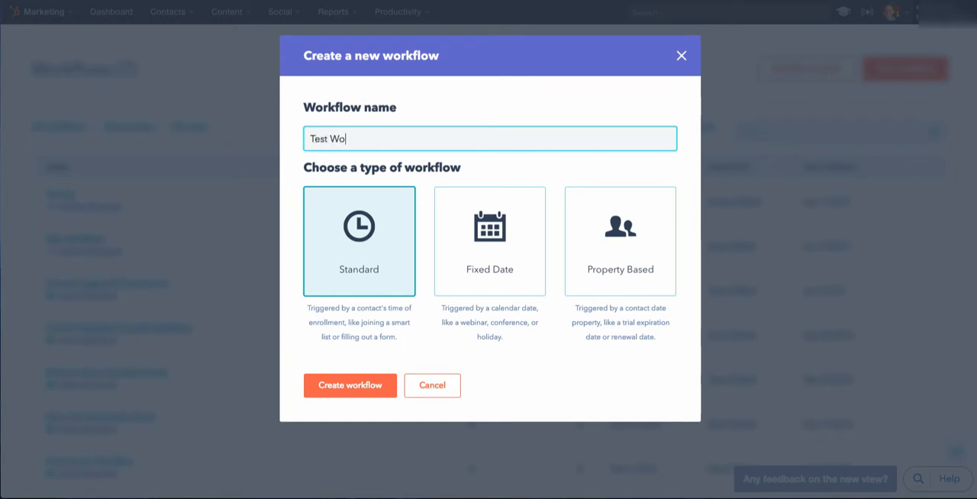
text(rklwow)
key(BackSpace)
key(BackSpace)
key(BackSpace)
key(BackSpace)
text(flow)
drag(441, 307, 503, 337)
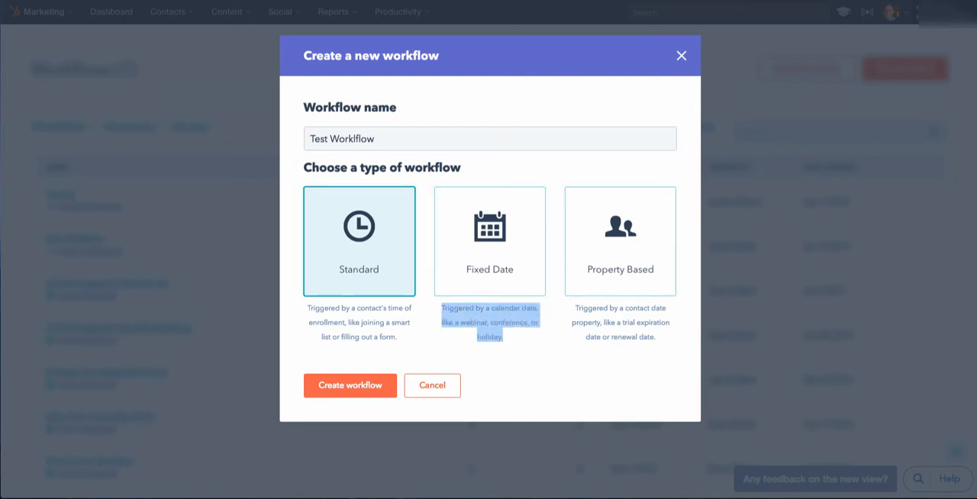
click(506, 338)
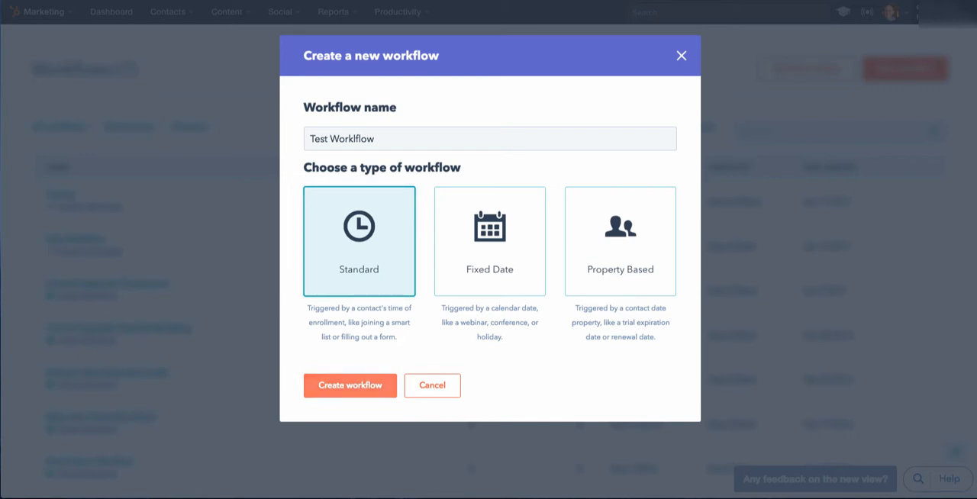
click(350, 385)
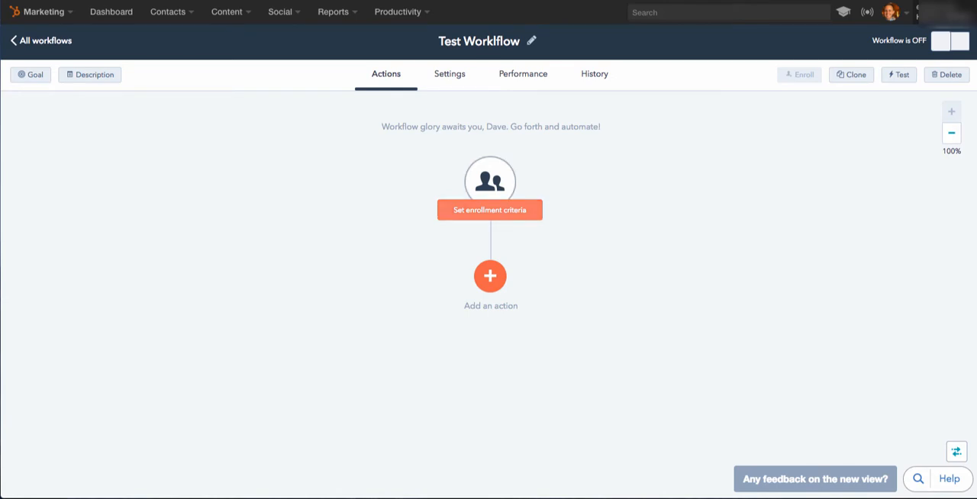
Open the workflow's enrollment criteria and view the lists available for the list membership criterion.
click(489, 210)
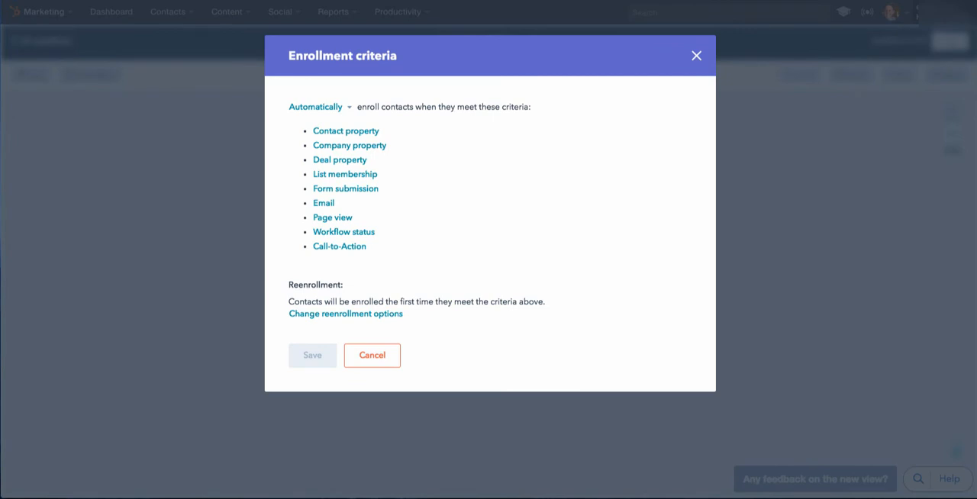
click(345, 174)
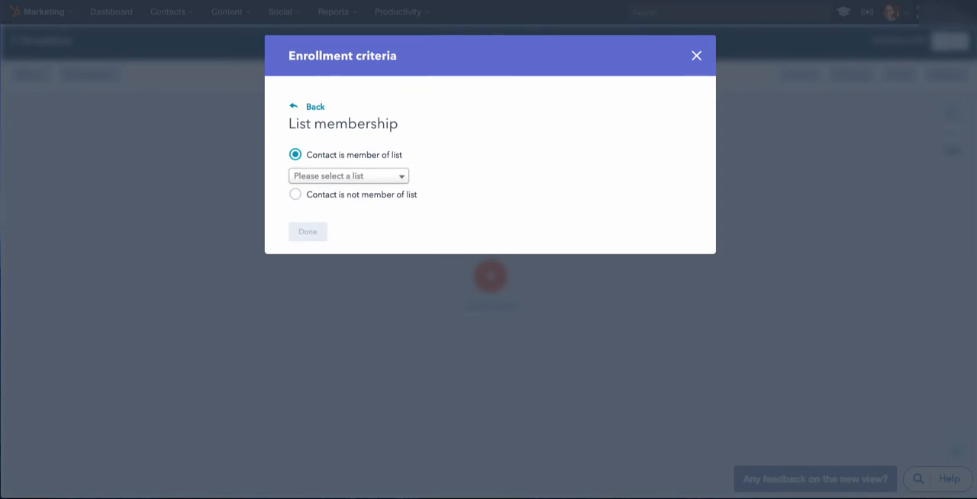
click(349, 177)
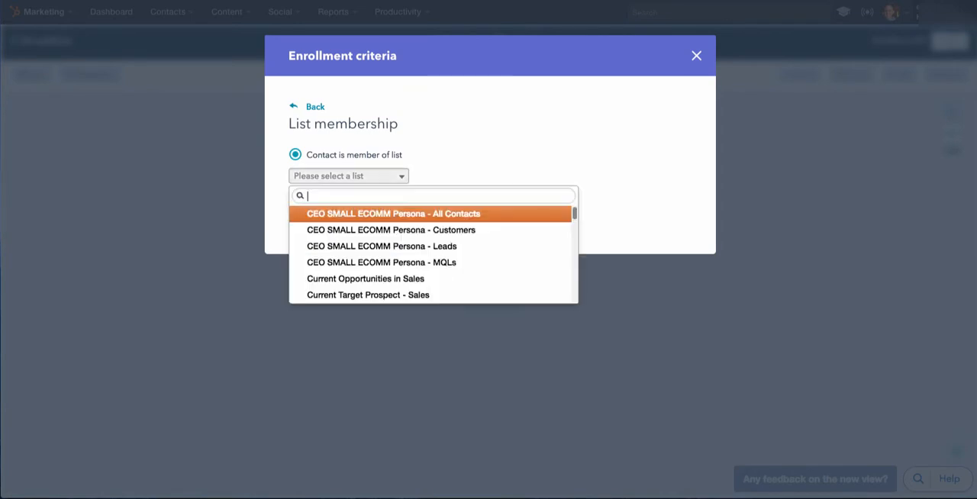
click(348, 176)
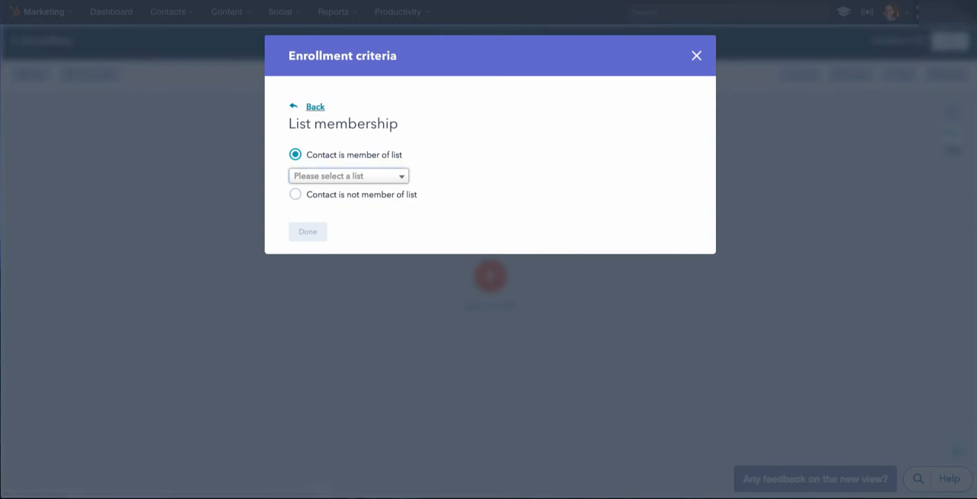
click(315, 107)
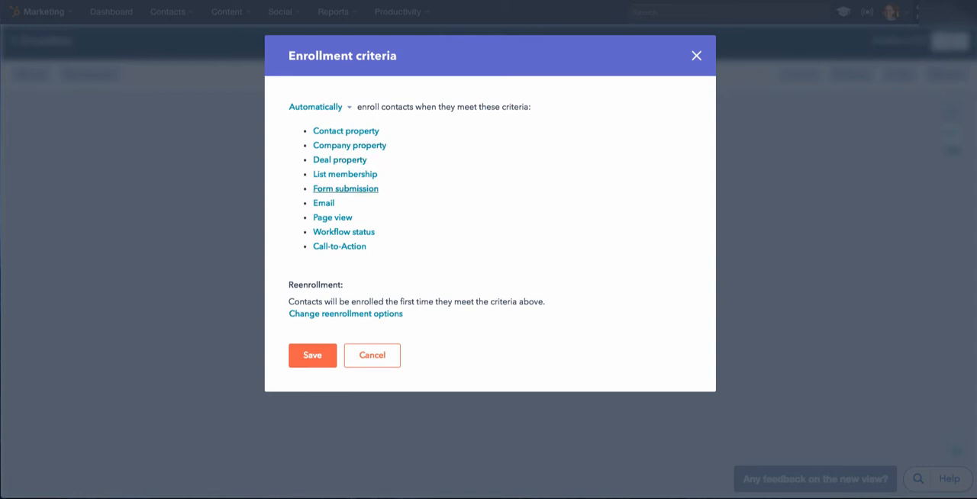
View the options of the Email and Call-to-Action enrollment criteria, including the selectable emails.
click(323, 203)
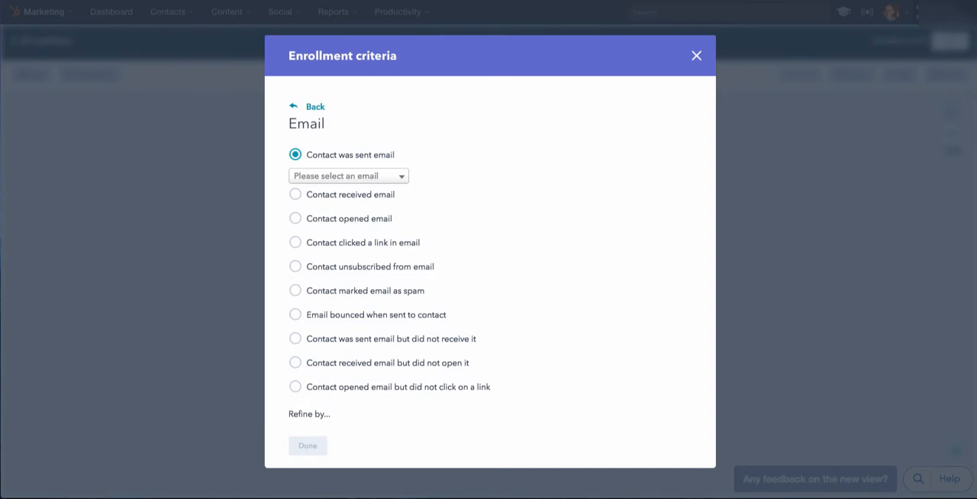
click(348, 176)
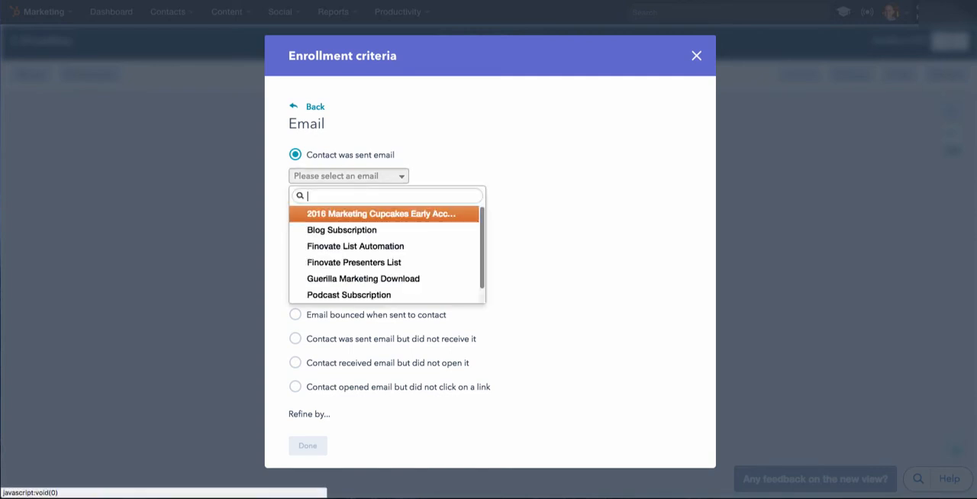
click(349, 176)
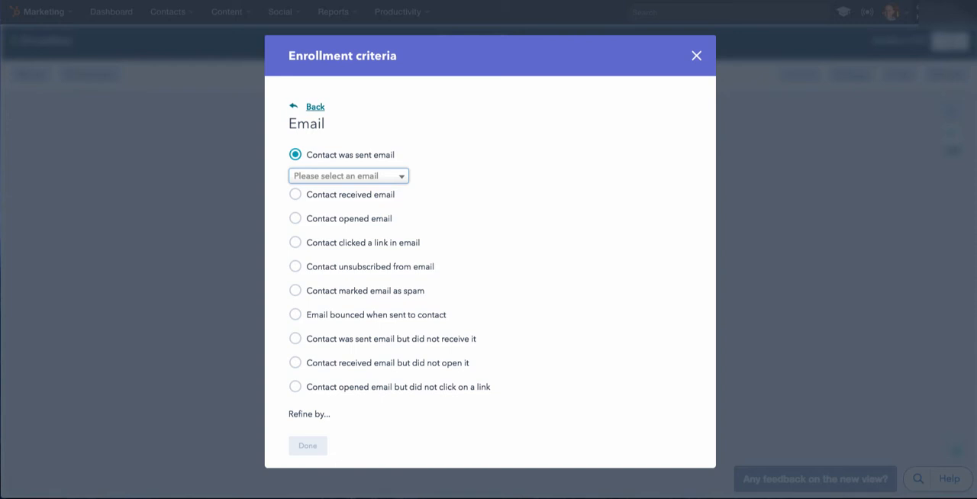
click(314, 107)
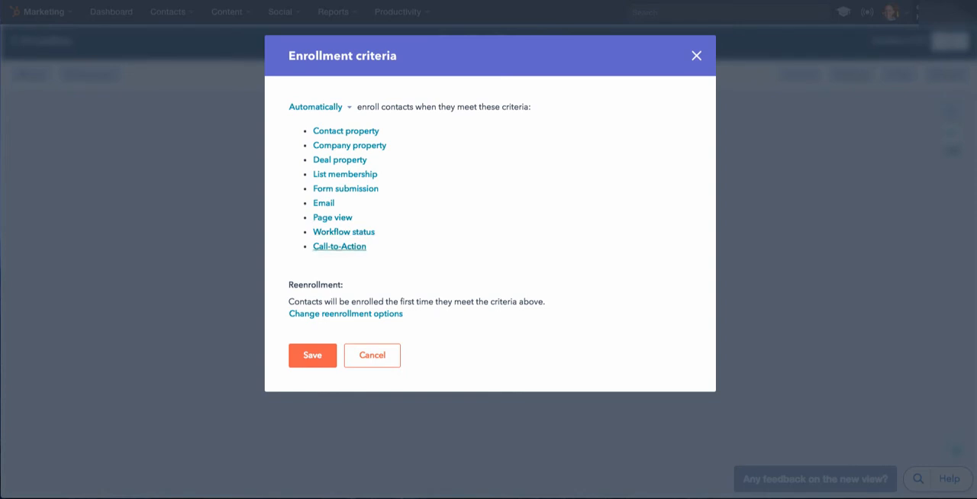
click(339, 245)
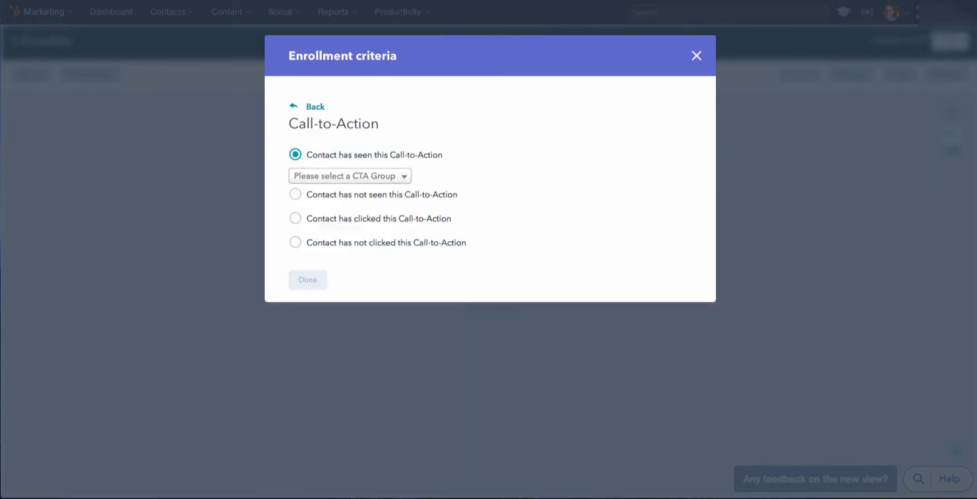
click(312, 106)
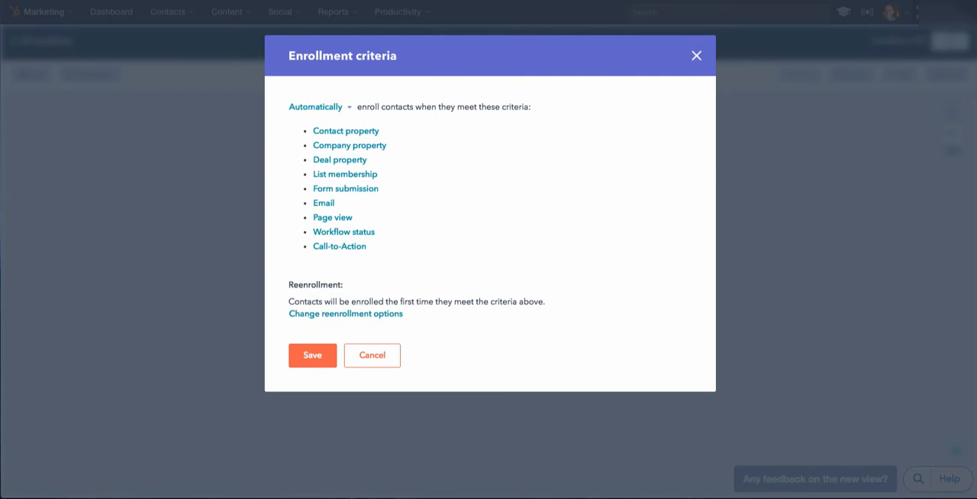
Add a list membership enrollment criterion for contacts who are members of "MC - Subscribers".
click(345, 174)
click(348, 176)
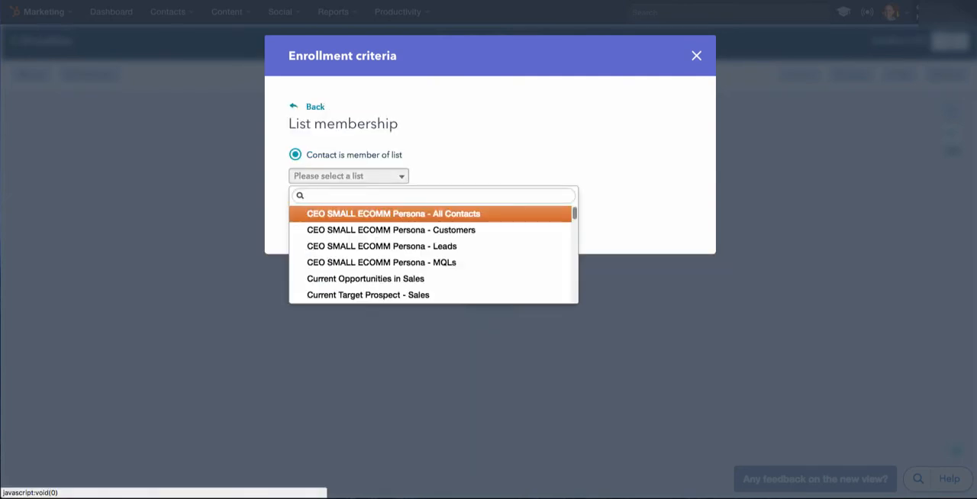
scroll(381, 228, down, 8)
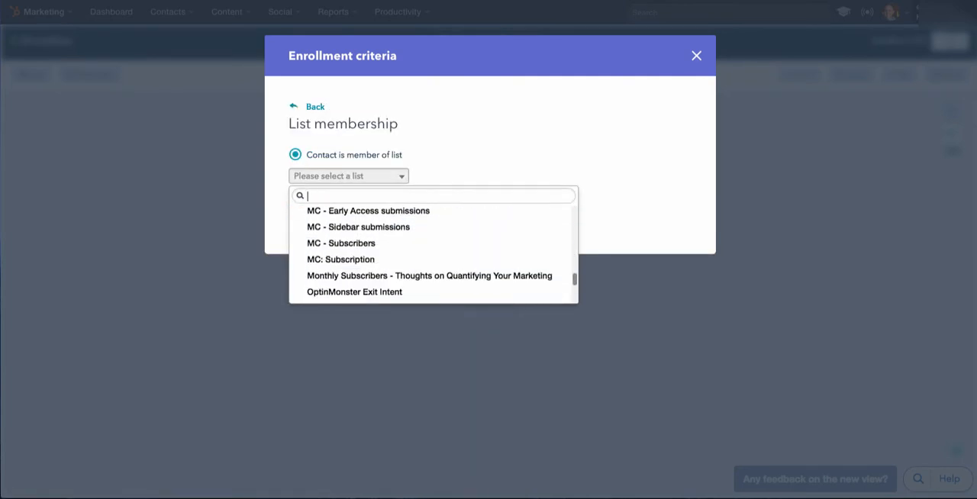
scroll(433, 253, down, 1)
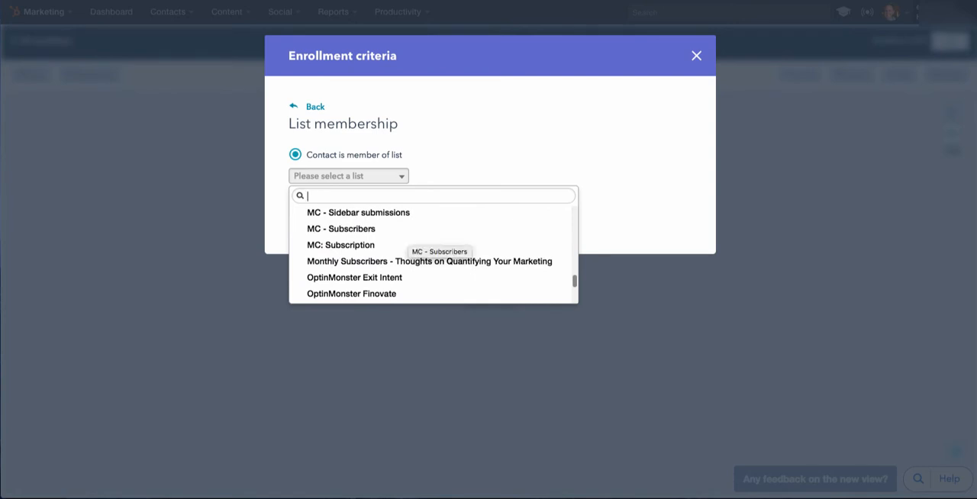
scroll(432, 252, up, 3)
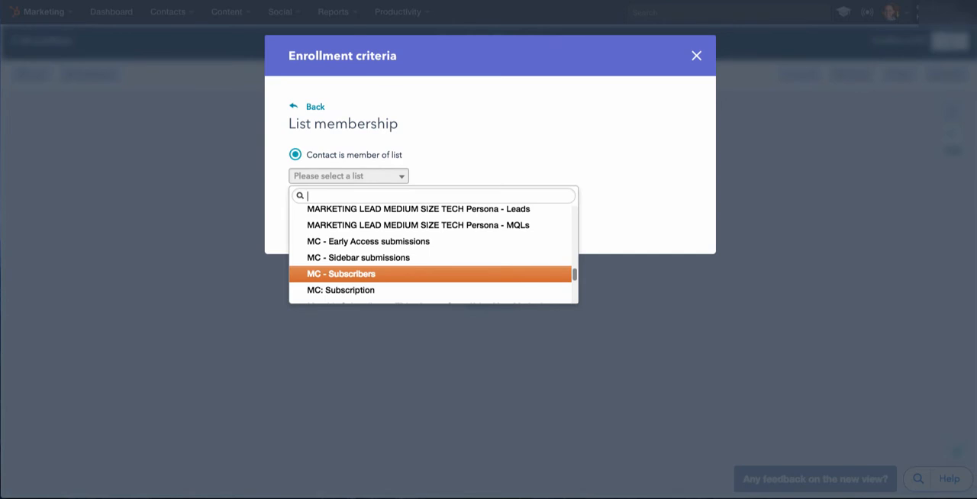
click(341, 273)
click(307, 231)
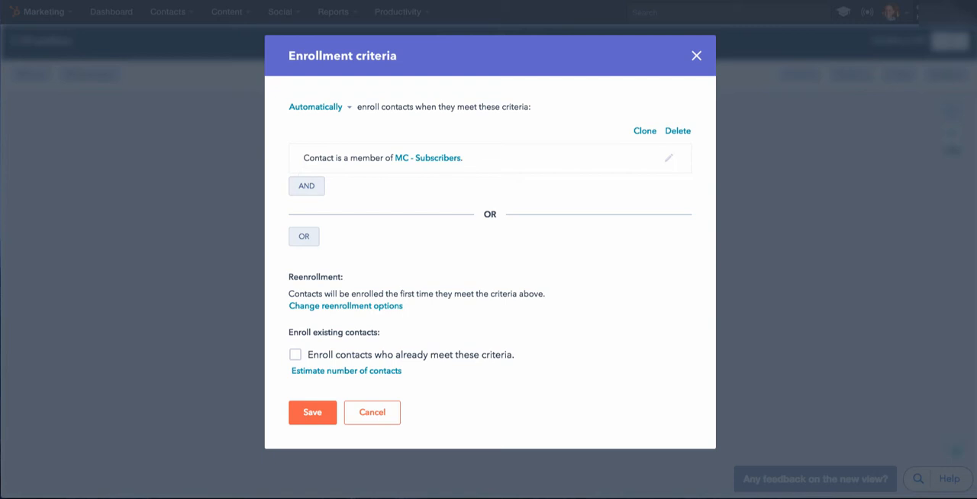
Add a page view enrollment criterion, combined by AND, for contacts who have visited the exact URL enduur.com.
click(304, 236)
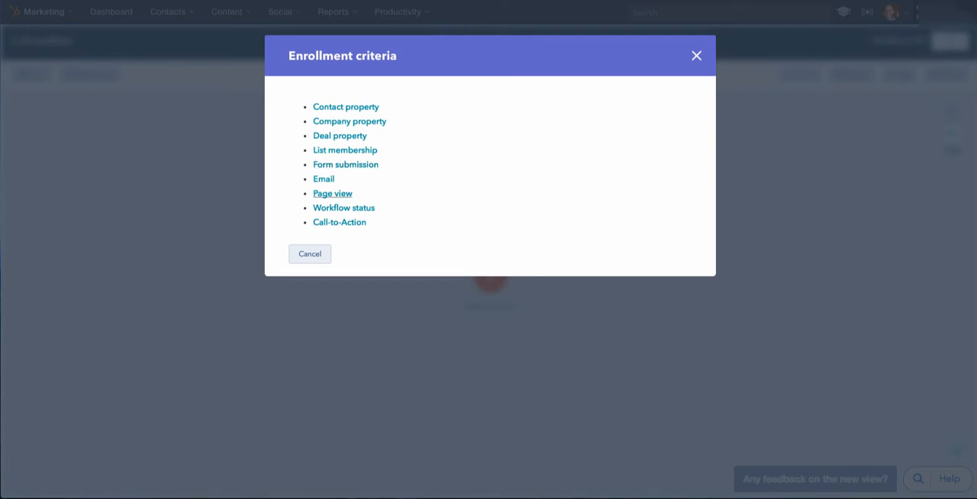
click(333, 193)
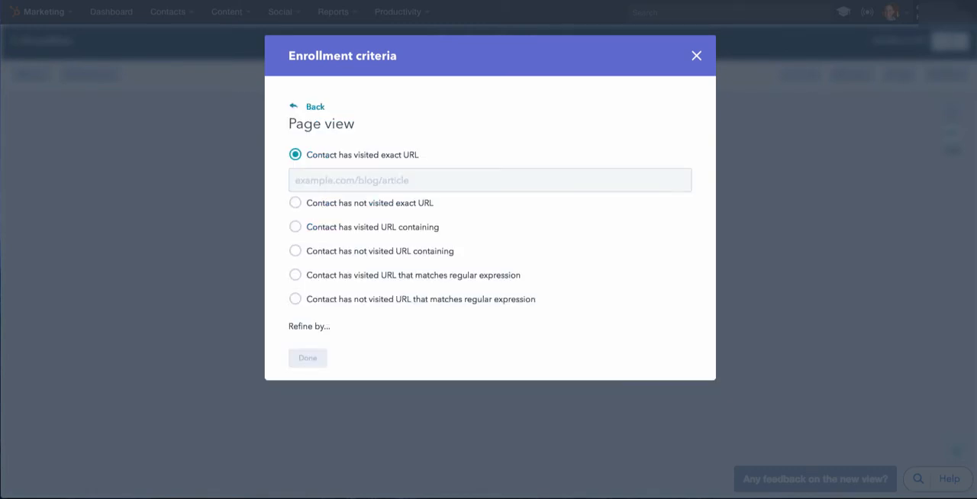
click(335, 181)
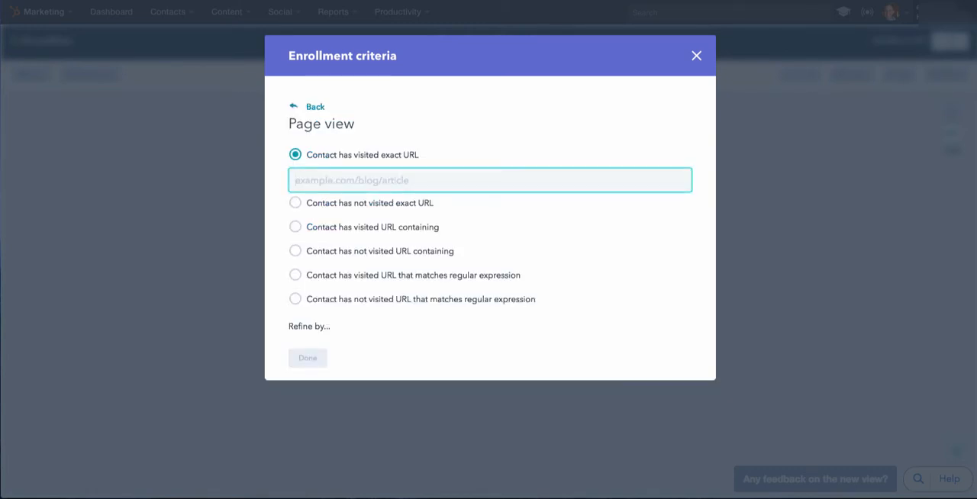
text(enduur.com)
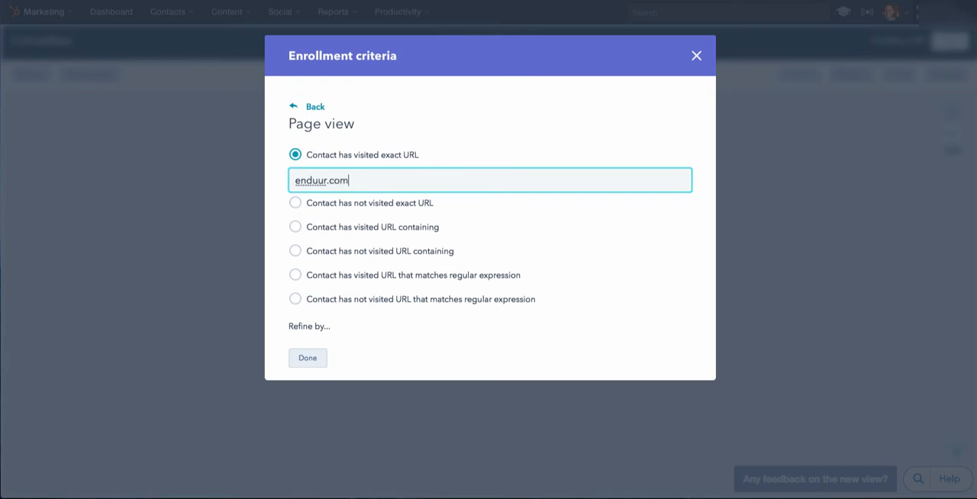
click(307, 358)
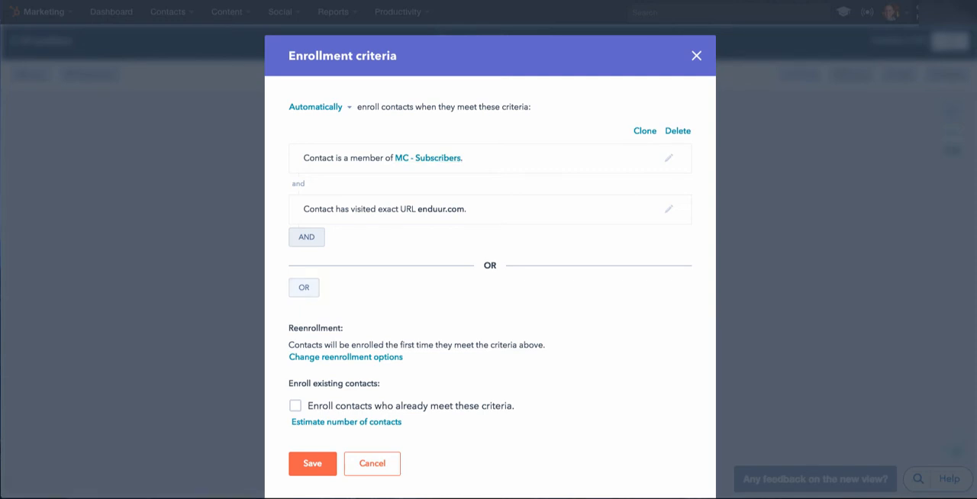
Add an OR enrollment criterion requiring the deal property Deal Type to be any of "New Business (Retainer)".
click(307, 238)
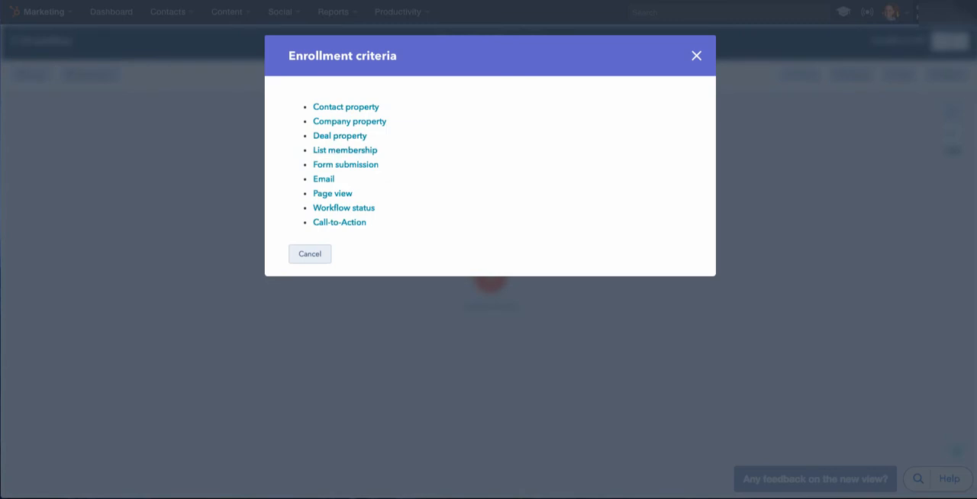
click(339, 135)
click(347, 152)
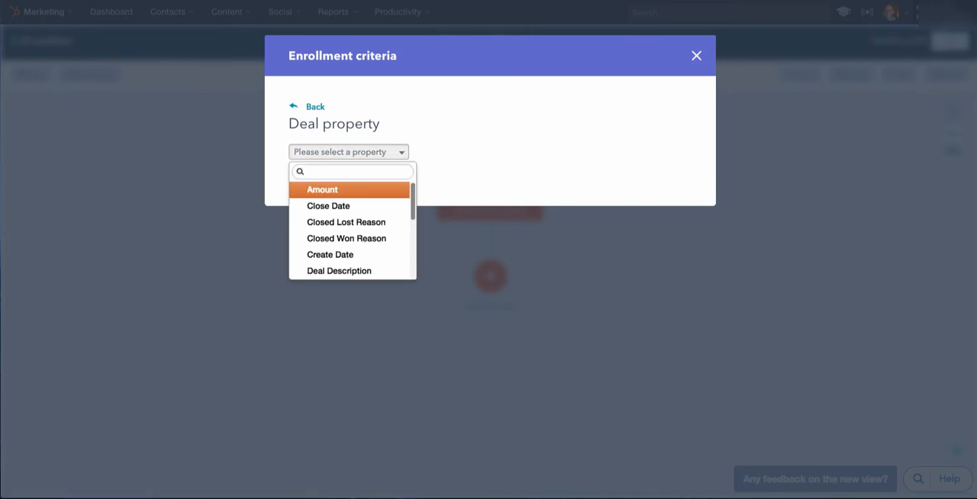
scroll(351, 229, down, 3)
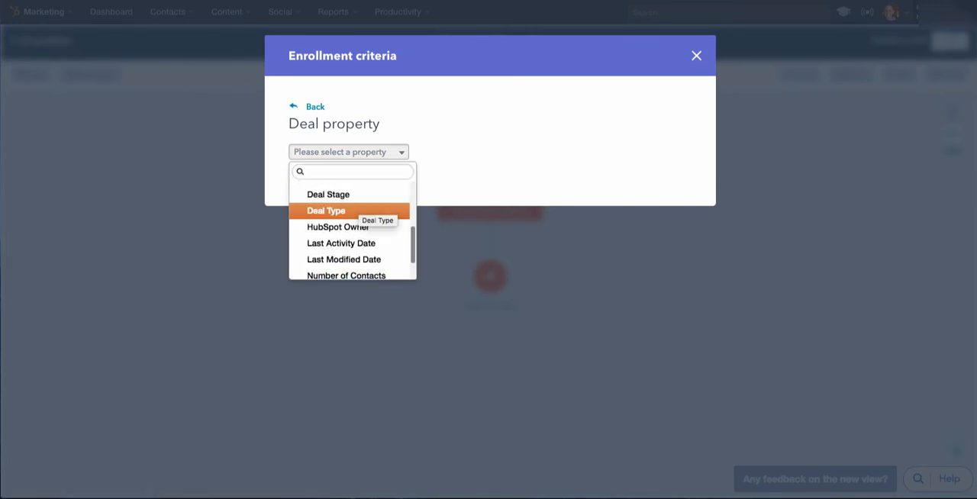
click(351, 210)
click(397, 196)
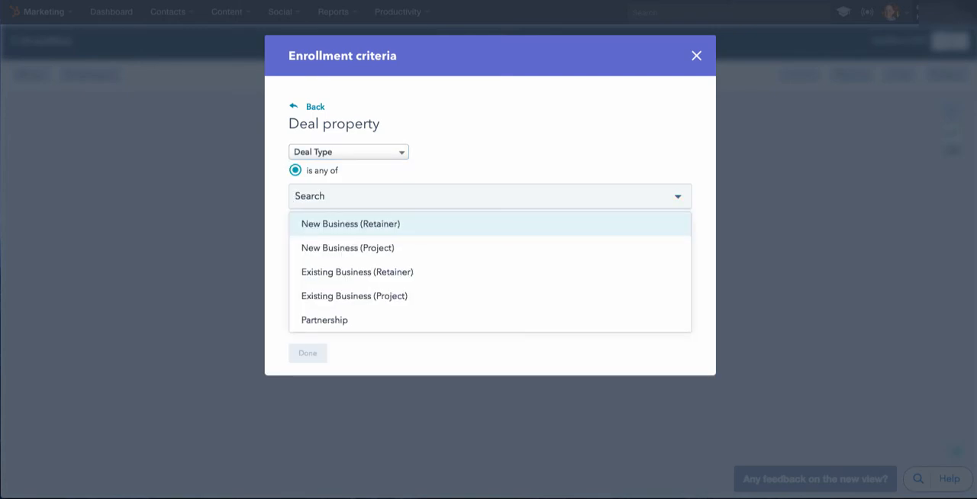
click(351, 224)
click(308, 352)
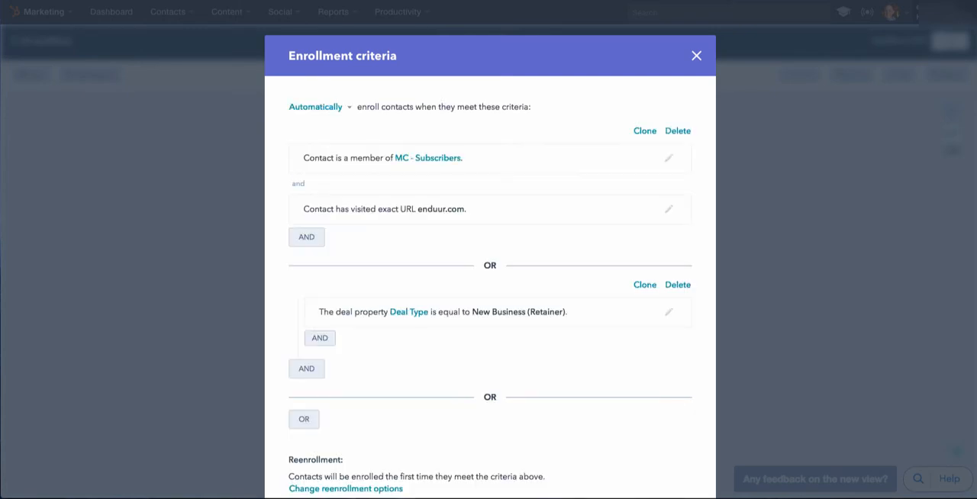
Review the complete set of enrollment criteria and view the choices for manual or automatic enrollment.
scroll(490, 267, down, 4)
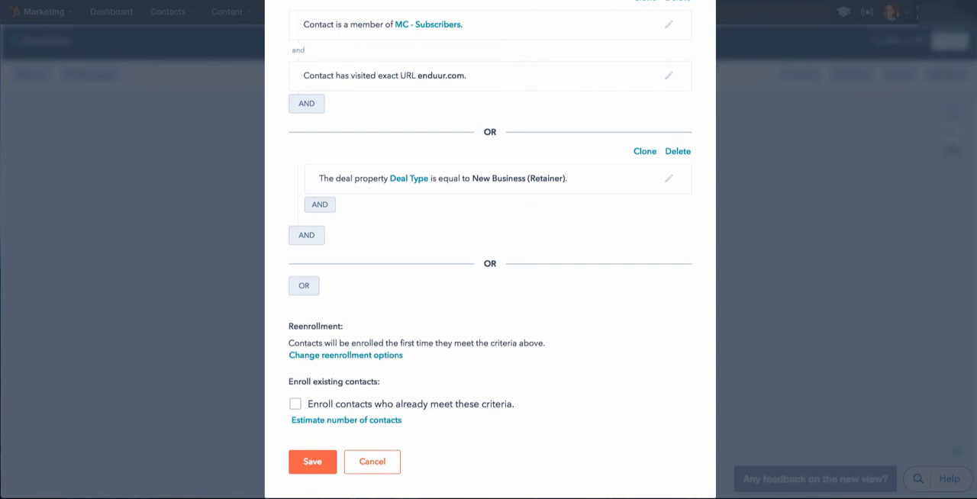
scroll(490, 250, up, 3)
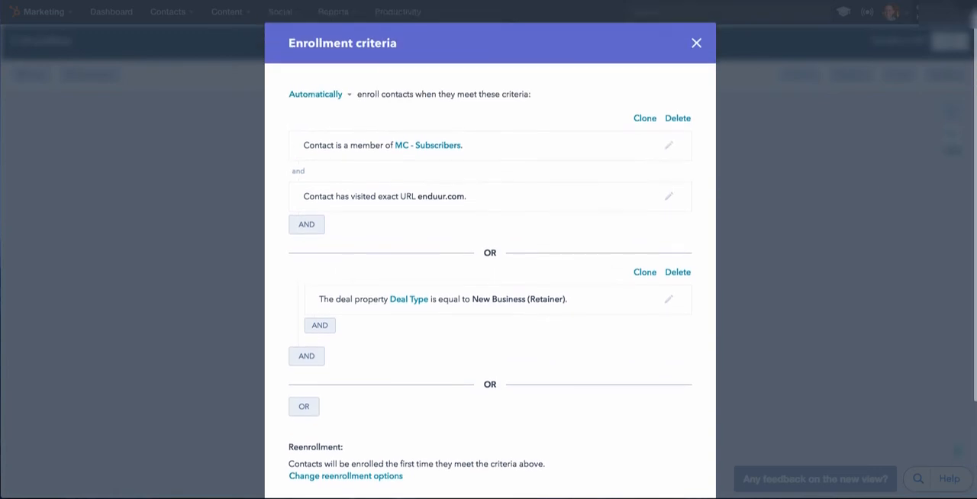
scroll(489, 249, down, 3)
scroll(490, 250, up, 3)
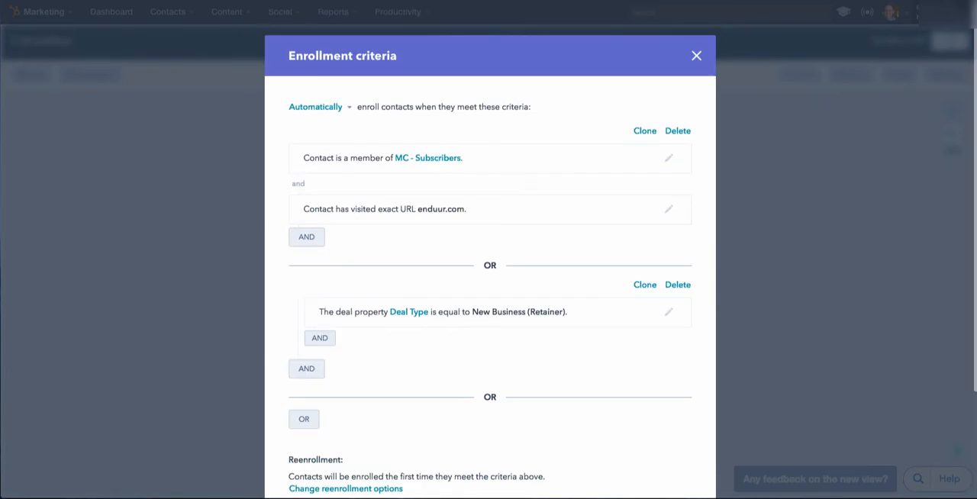
click(316, 107)
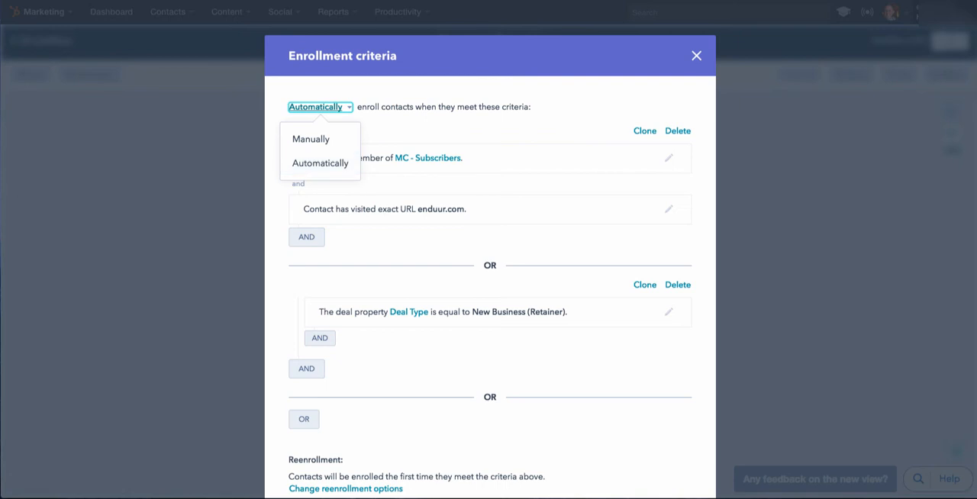
scroll(489, 267, down, 3)
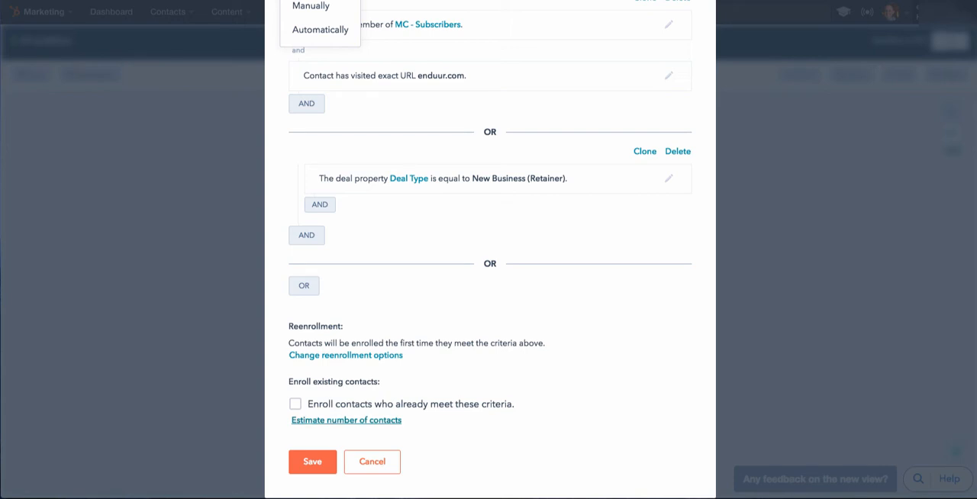
Estimate the number of contacts who meet the criteria and save the enrollment criteria.
click(345, 420)
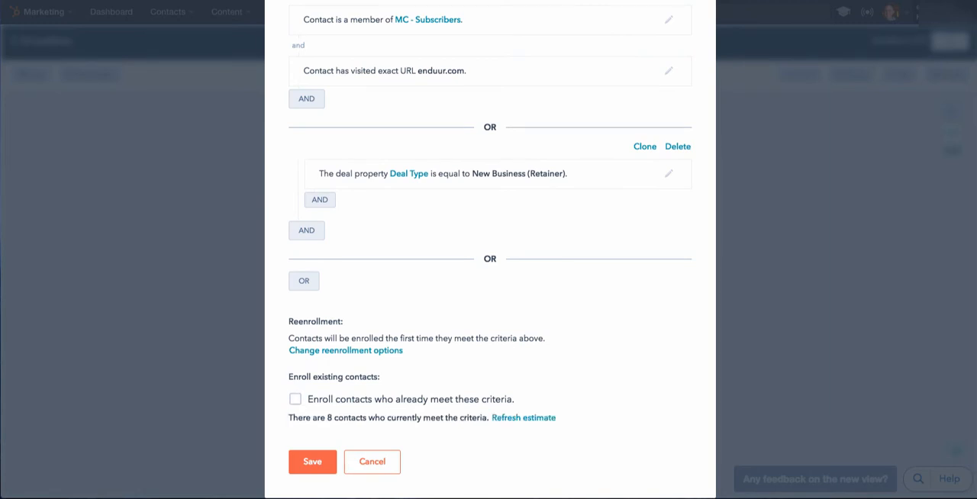
drag(327, 417, 376, 418)
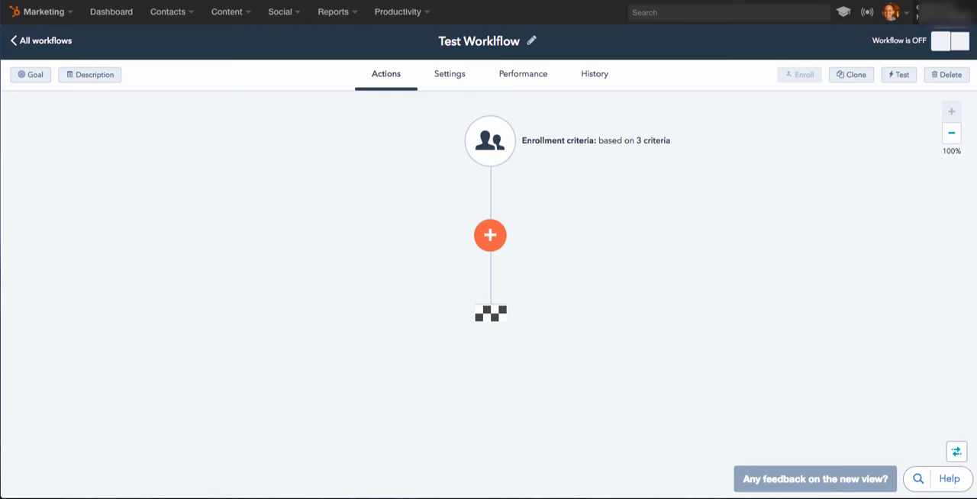
Check the workflow's on/off status and examine the actions that can be added, including the Send email settings.
drag(872, 41, 926, 41)
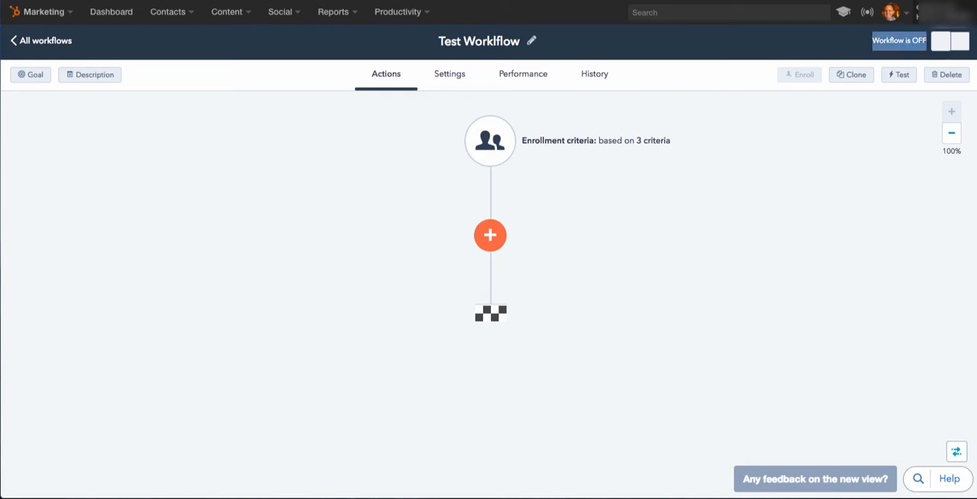
click(947, 52)
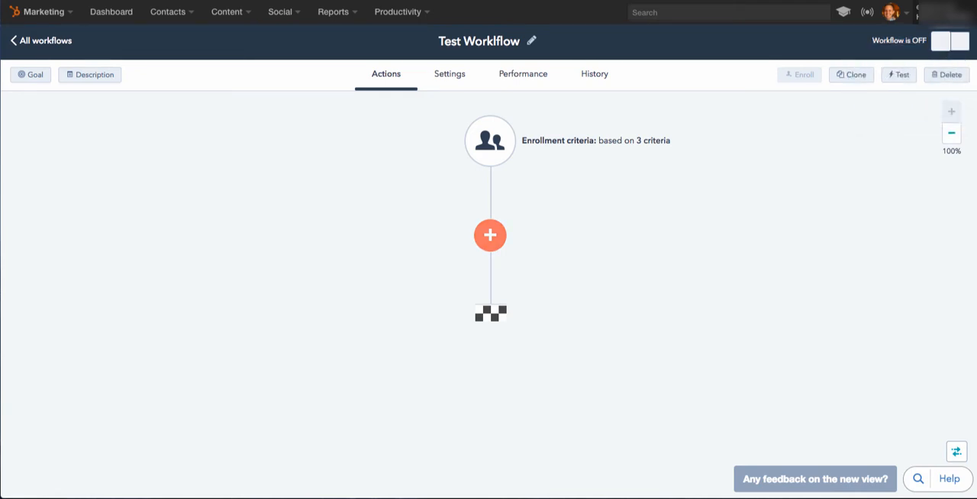
click(489, 236)
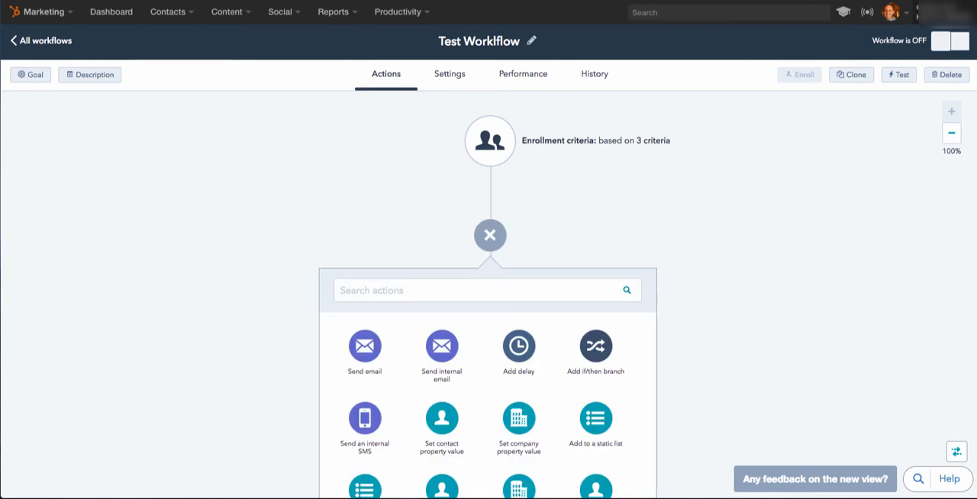
scroll(489, 367, down, 3)
scroll(488, 366, up, 1)
scroll(488, 366, down, 2)
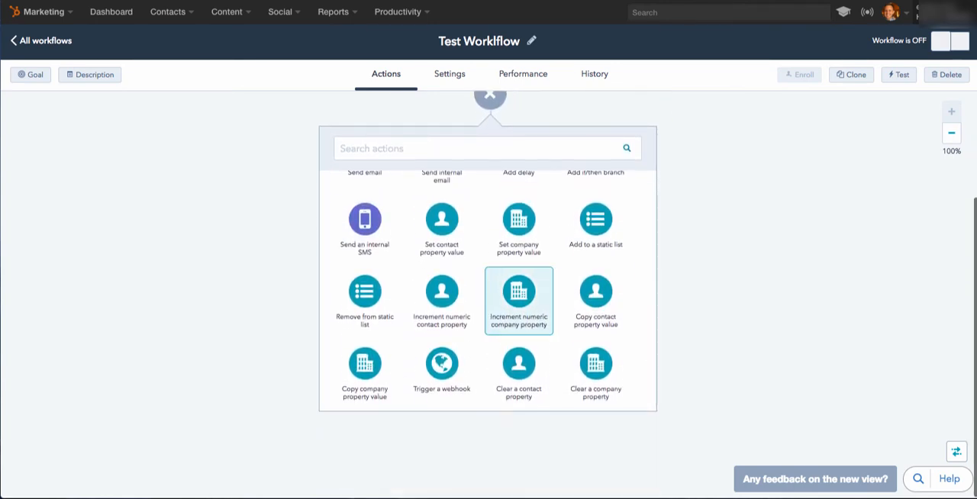
scroll(519, 290, up, 3)
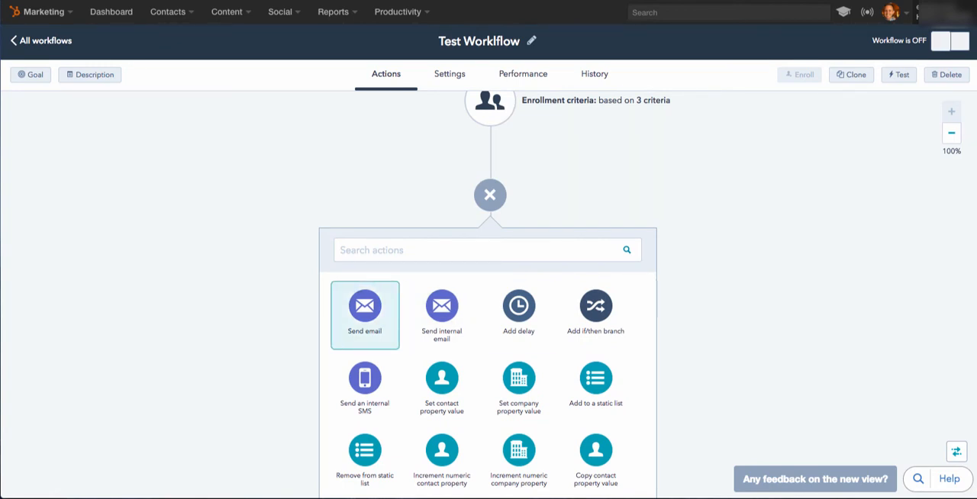
click(364, 313)
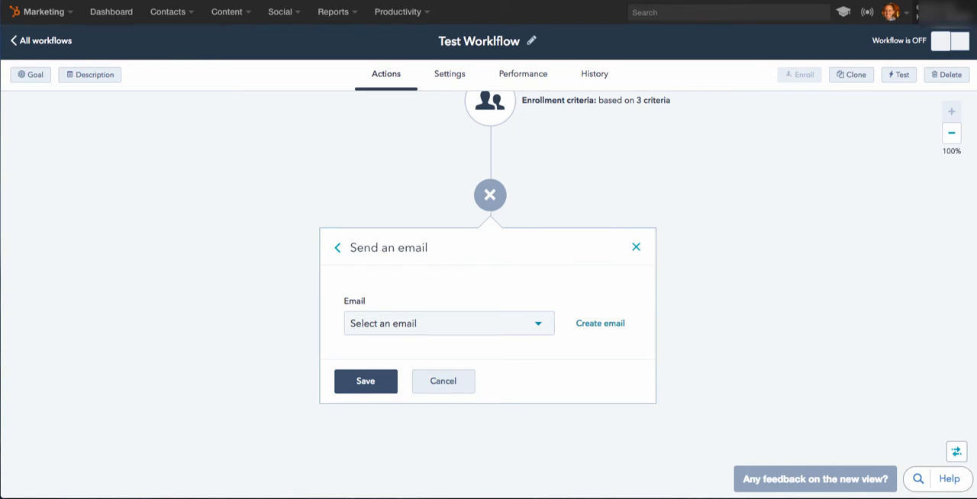
click(337, 247)
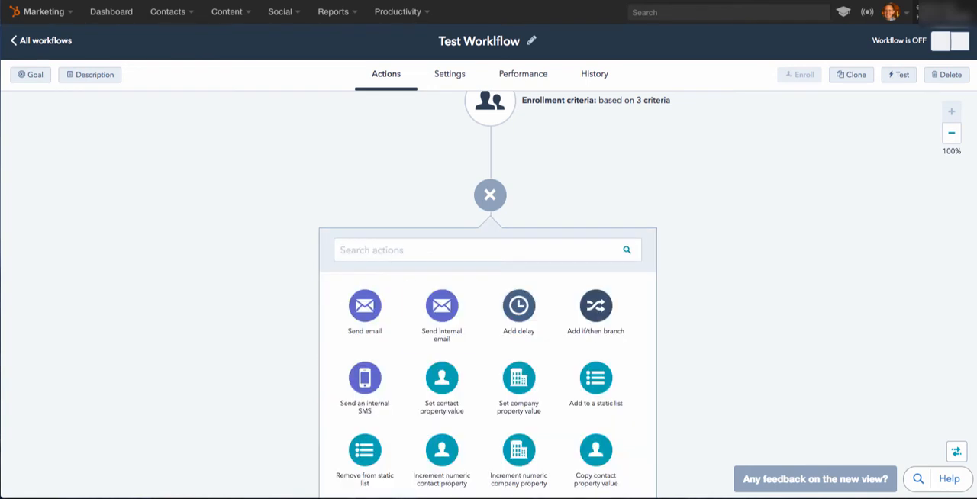
Add a delay of 5 minutes as the workflow's first action.
click(519, 315)
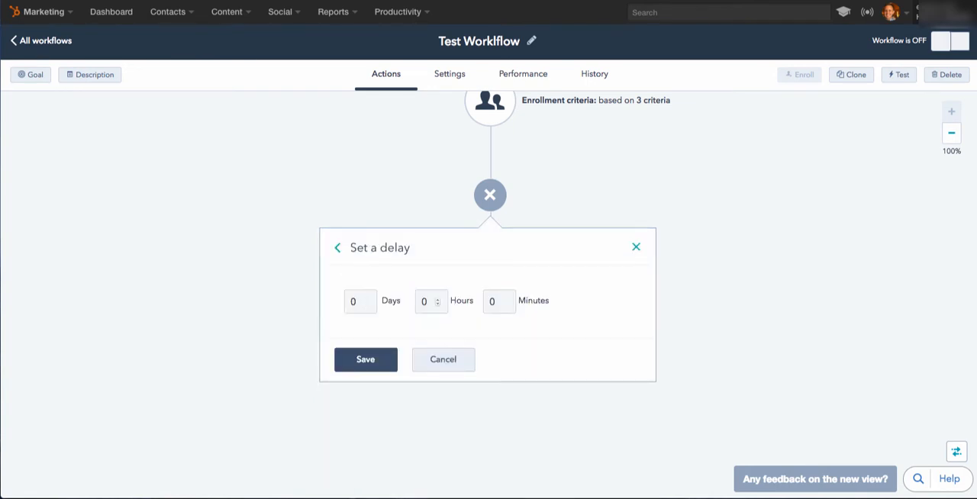
click(498, 301)
text(5)
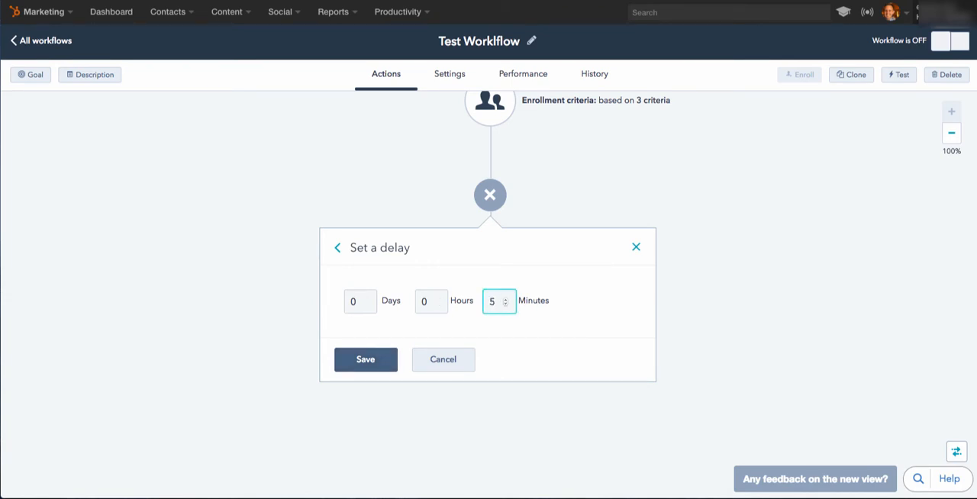
click(365, 359)
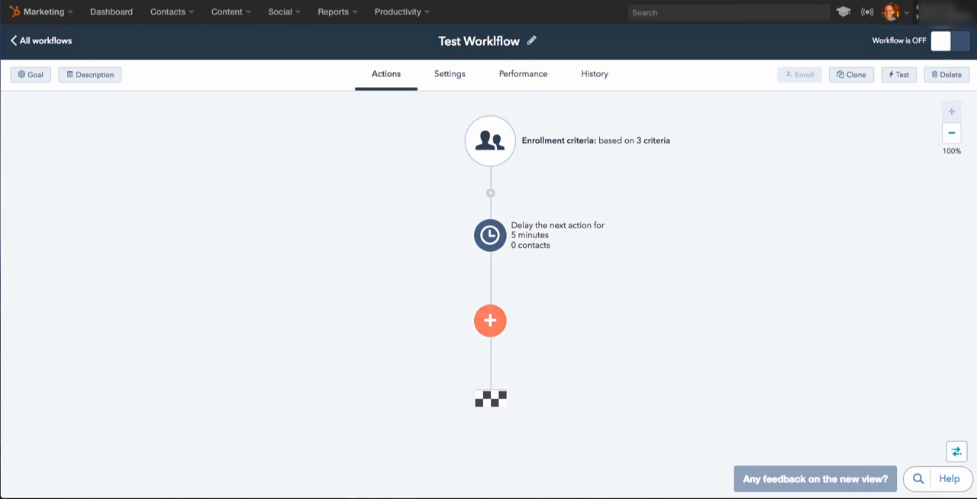
Add an action after the delay that sends the "Podcast Subscription" email.
click(490, 320)
scroll(489, 328, down, 2)
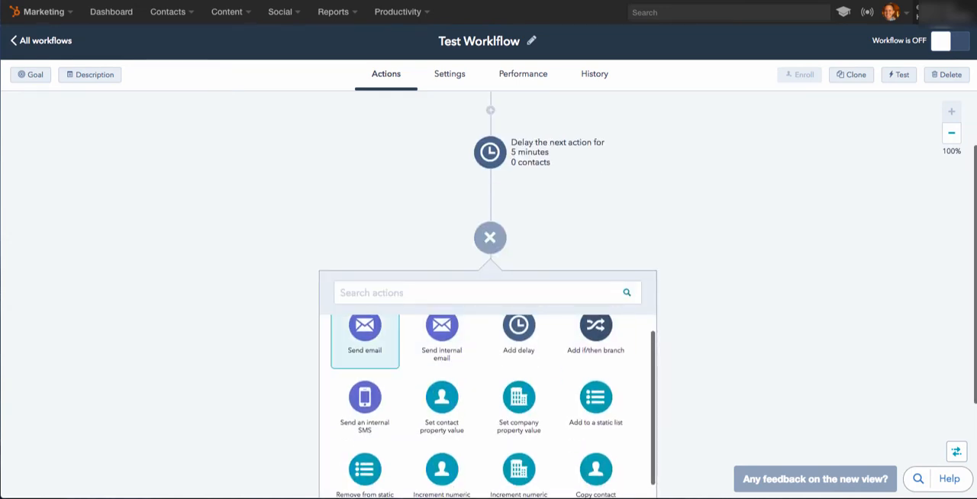
click(365, 331)
scroll(427, 336, down, 2)
click(449, 268)
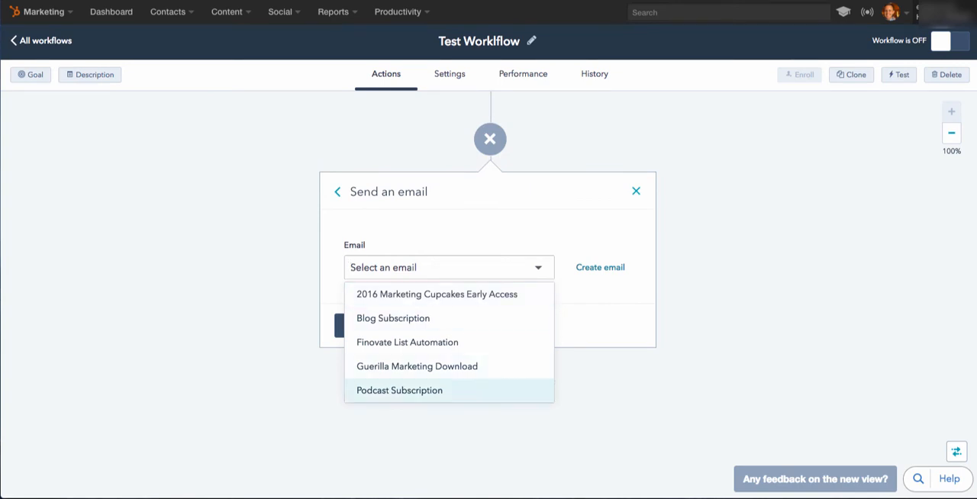
click(399, 390)
click(366, 326)
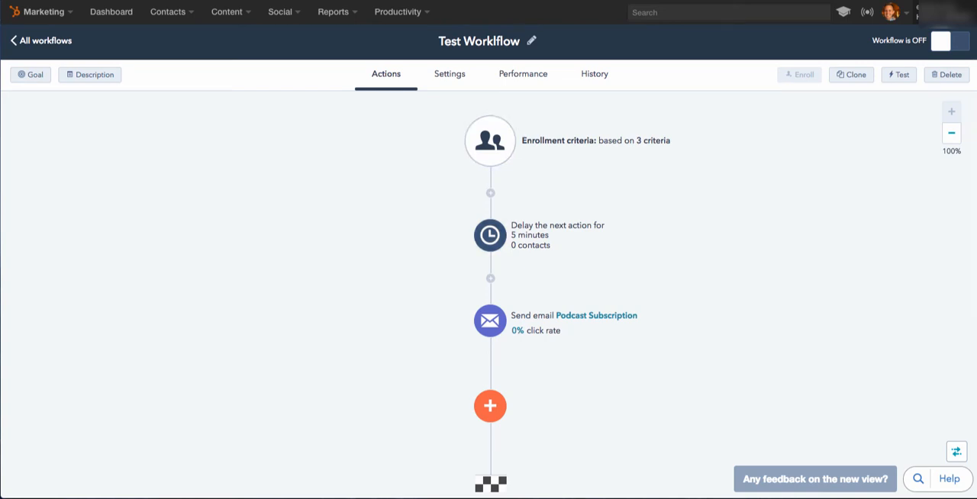
Add an if/then branch after the email, with the condition that the contact was sent the "Podcast Subscription" email.
scroll(489, 305, down, 2)
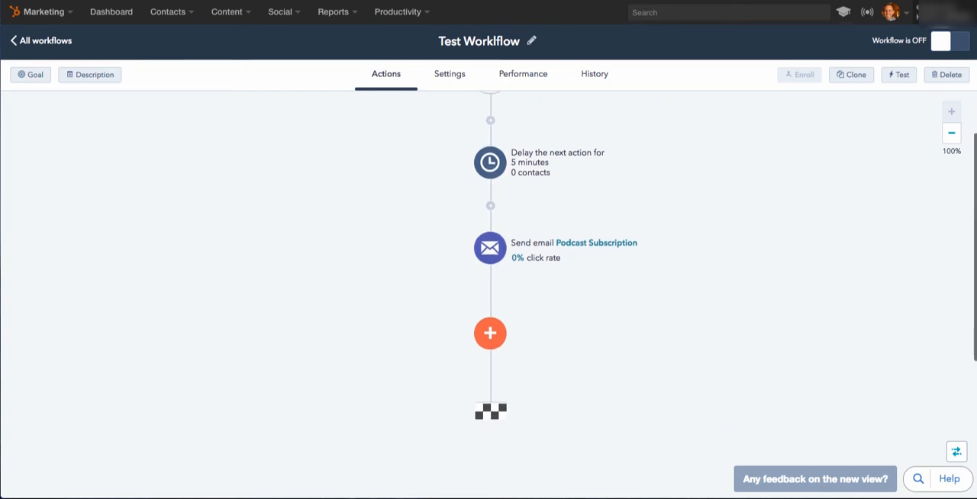
click(490, 301)
scroll(588, 334, down, 3)
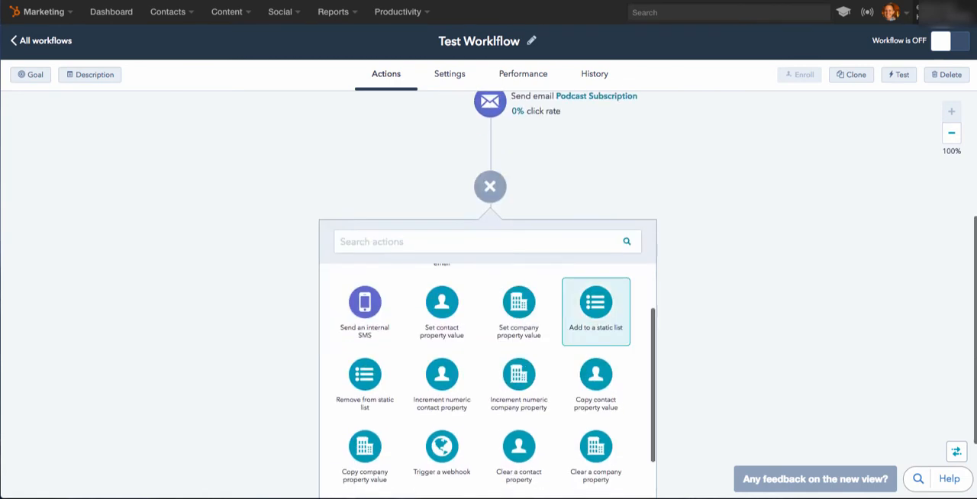
scroll(595, 336, up, 2)
click(595, 330)
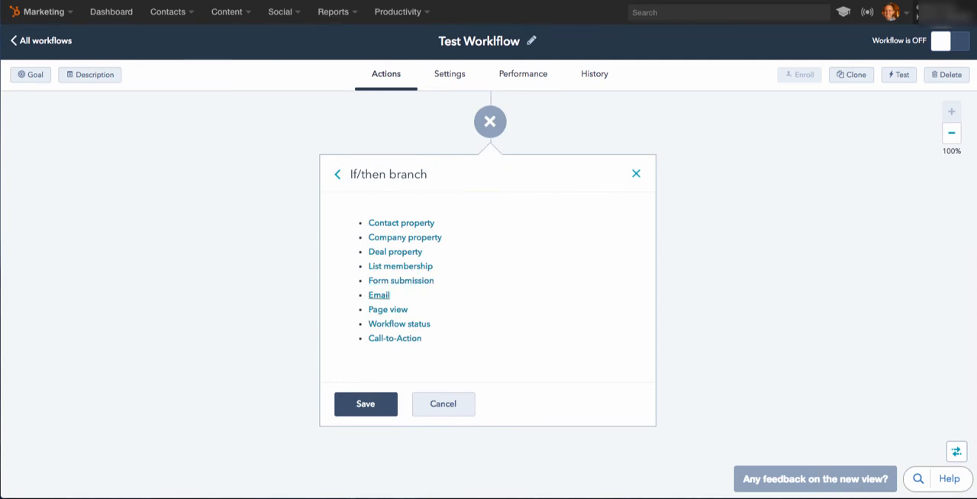
click(378, 294)
click(404, 291)
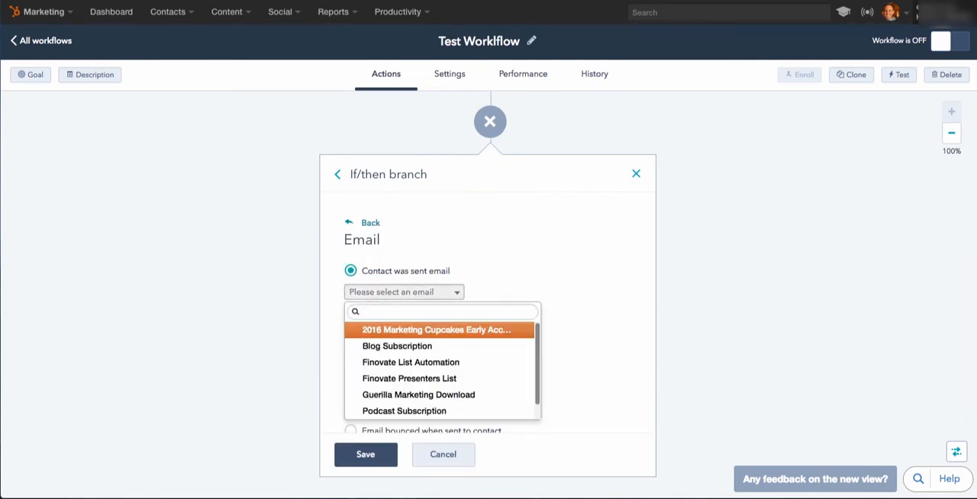
scroll(442, 366, down, 1)
click(404, 394)
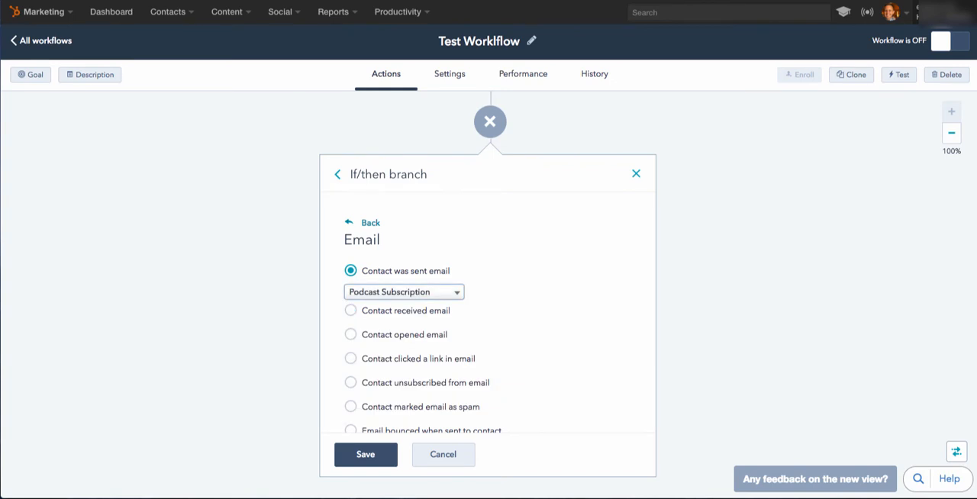
Switch the branch condition to contacts who clicked any link in the "Podcast Subscription" email and save the branch.
scroll(404, 366, down, 1)
scroll(488, 313, down, 1)
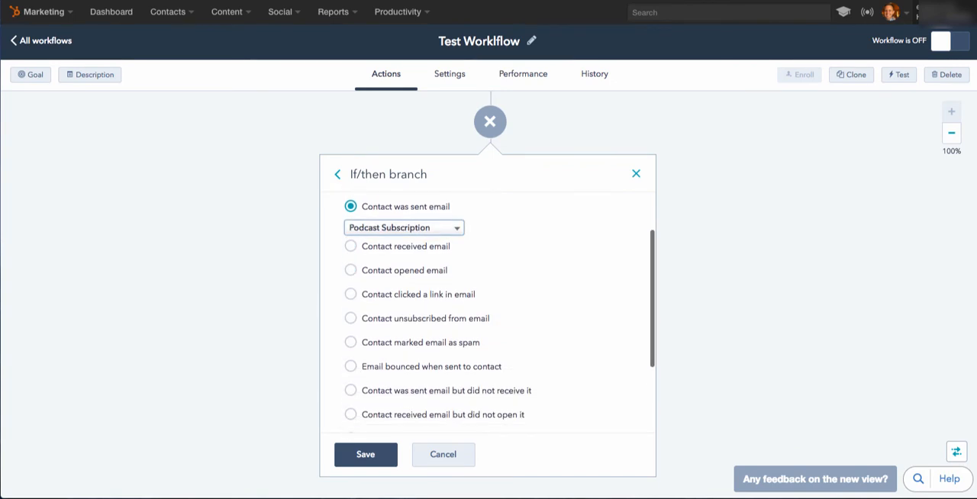
click(351, 294)
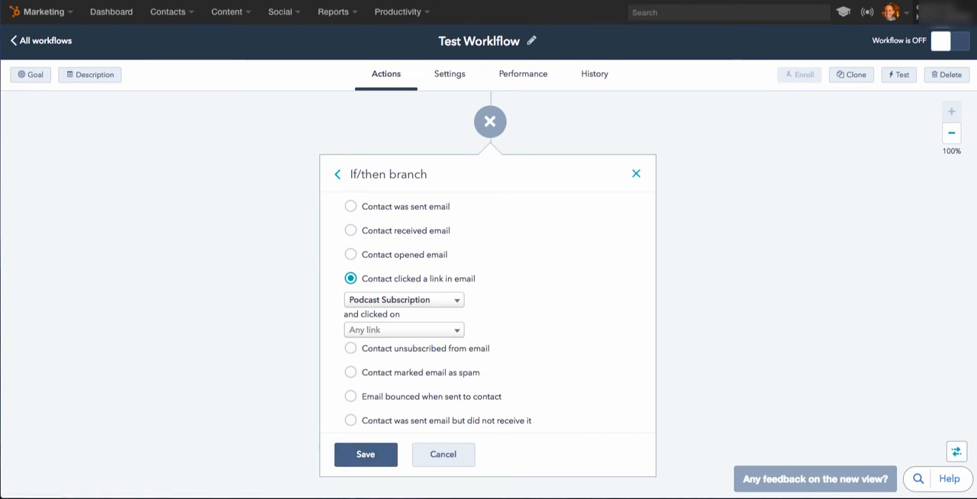
click(366, 455)
scroll(488, 295, up, 2)
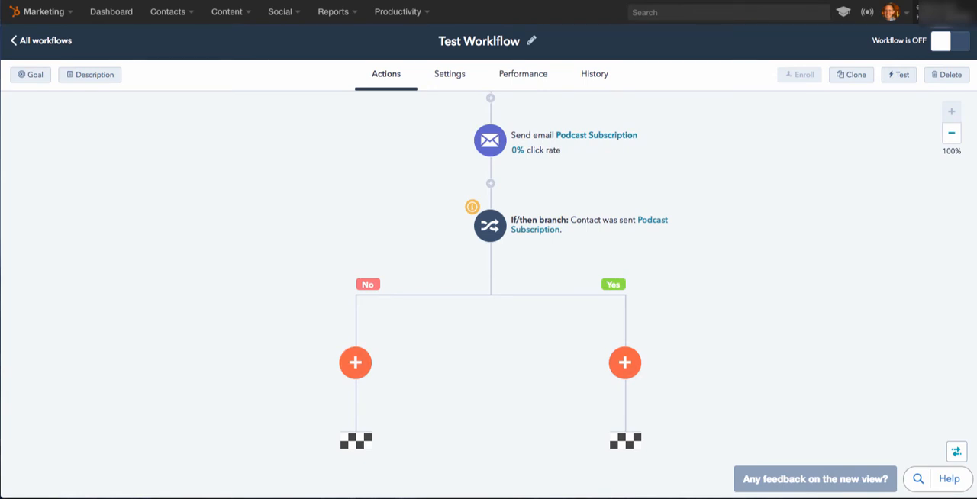
Add an action on the Yes path that sends the "Finovate List Automation" email.
scroll(488, 295, down, 3)
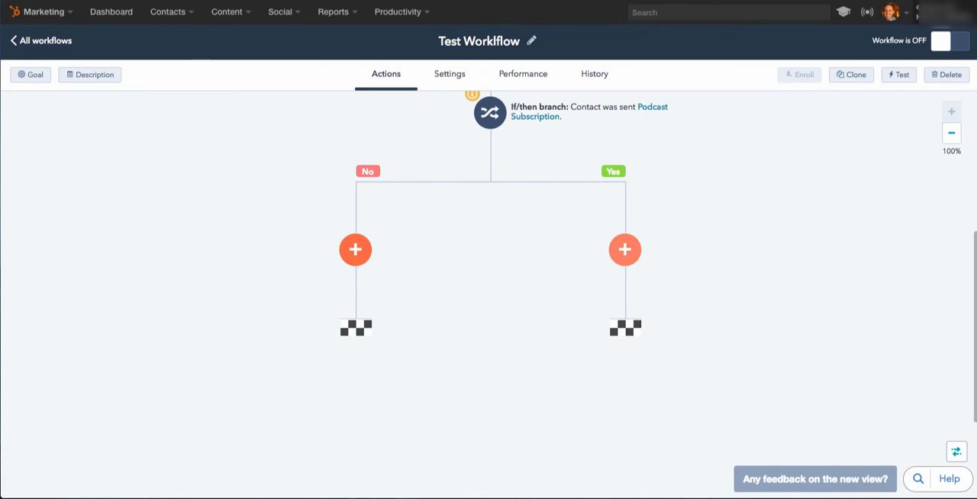
click(625, 249)
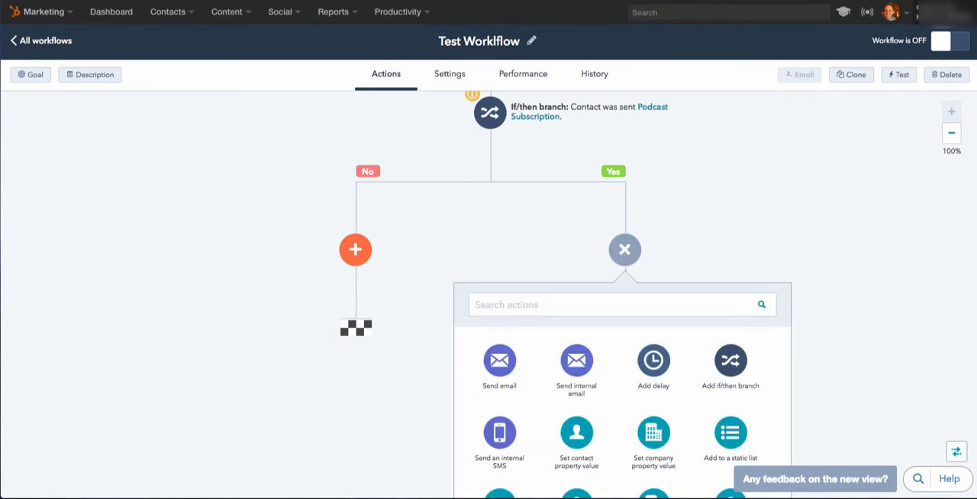
scroll(622, 404, down, 1)
click(500, 335)
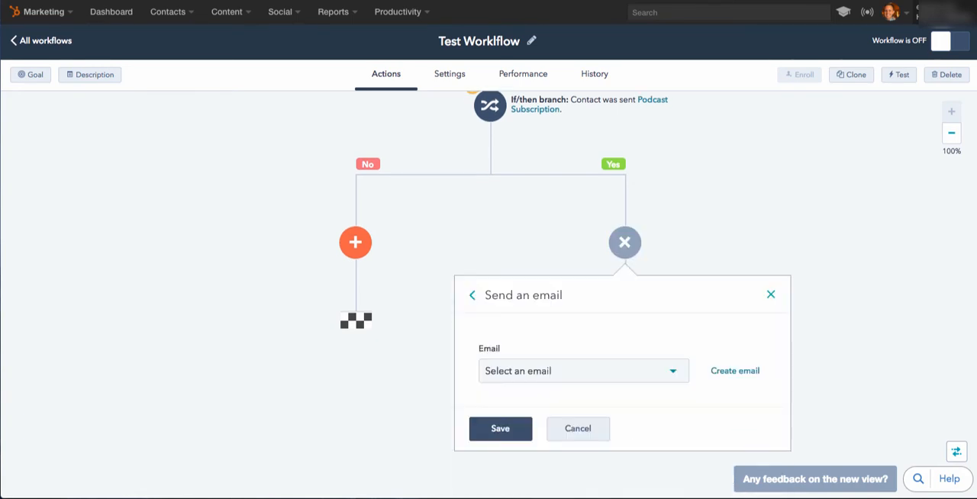
click(584, 371)
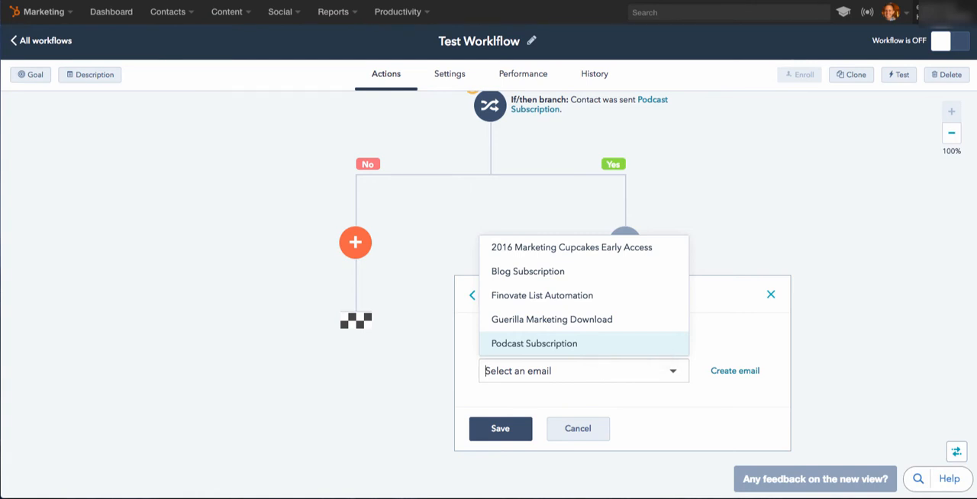
key(Up)
key(Up)
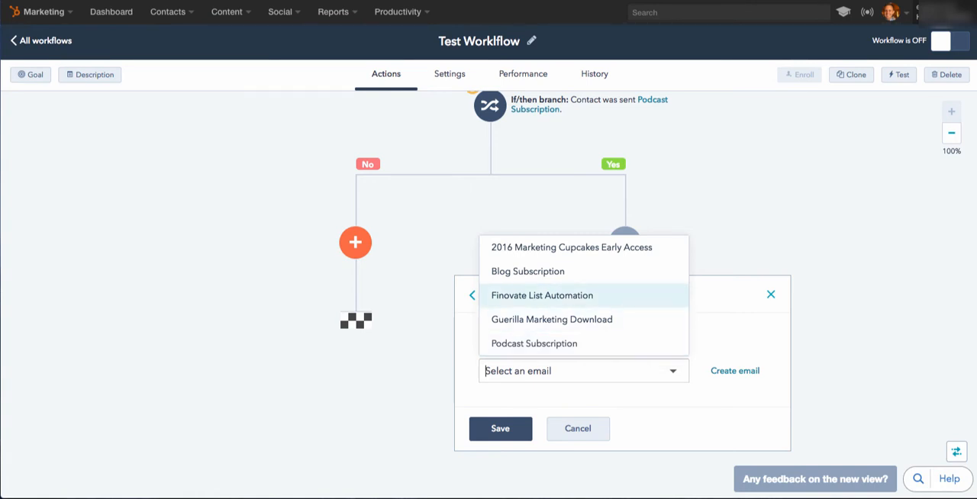
key(Return)
click(513, 428)
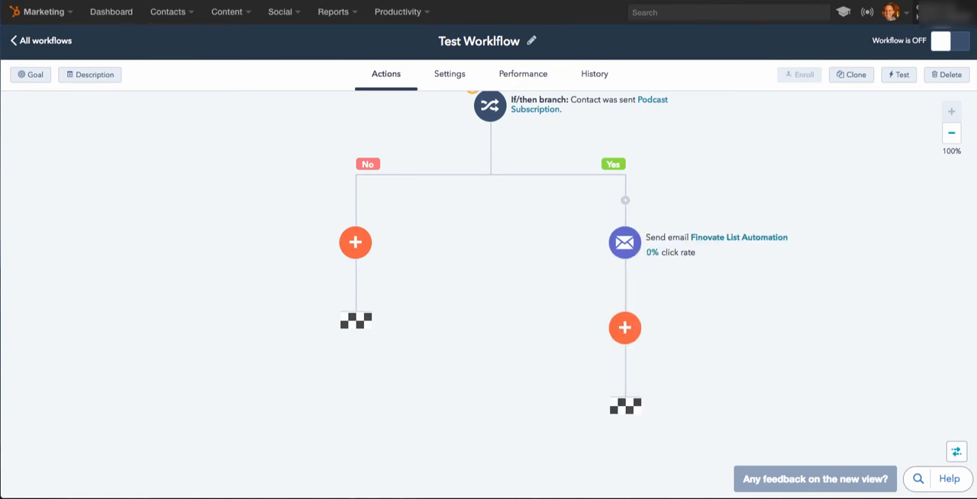
Add a delay of 3 days as the first action on the No path.
click(355, 242)
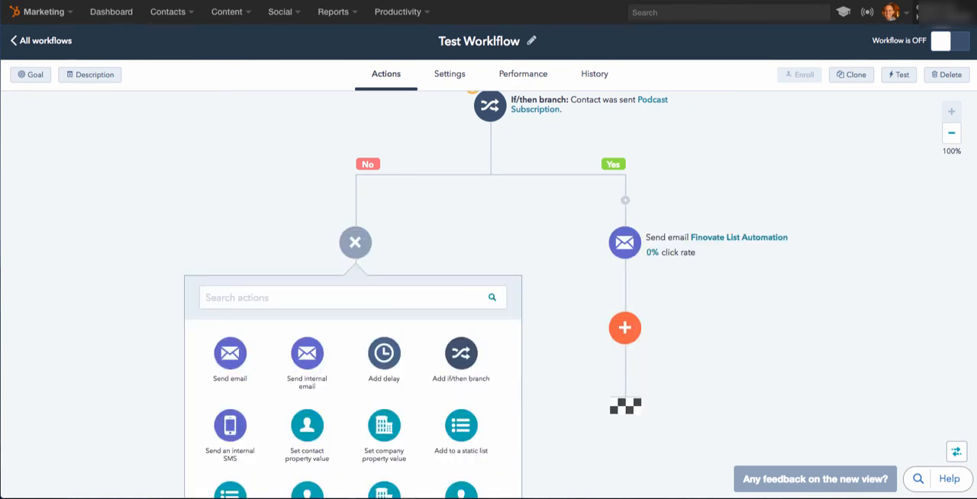
click(384, 355)
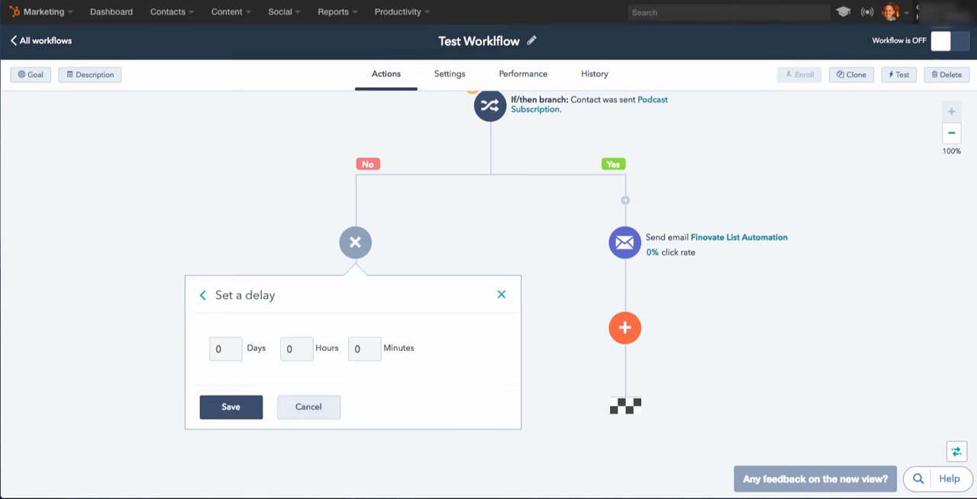
double_click(221, 349)
text(3)
click(231, 406)
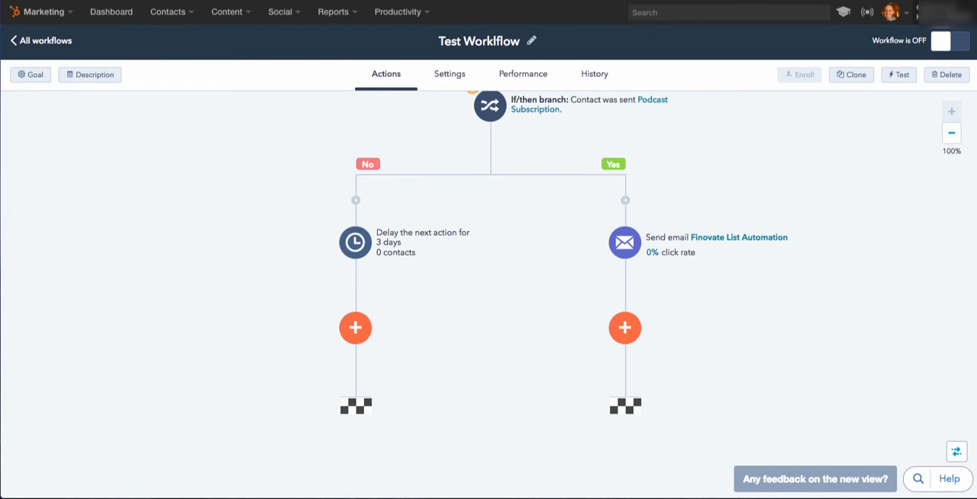
Add an internal SMS action after the 3-day delay on the No path and enter the recipient's phone number.
click(355, 327)
scroll(381, 364, down, 4)
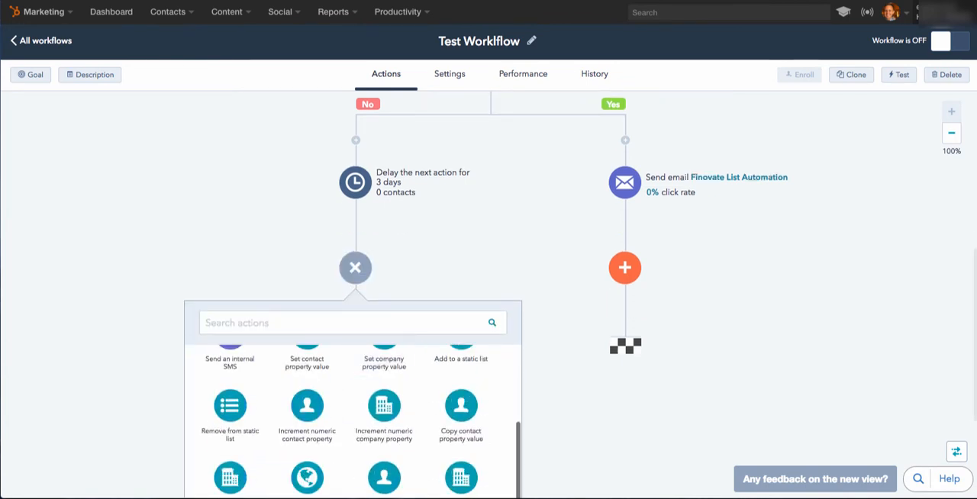
scroll(351, 382, down, 1)
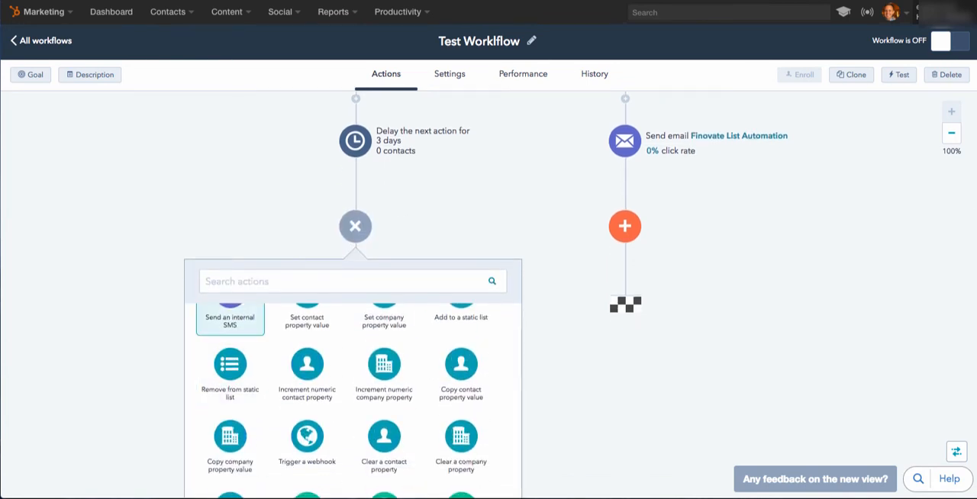
click(229, 319)
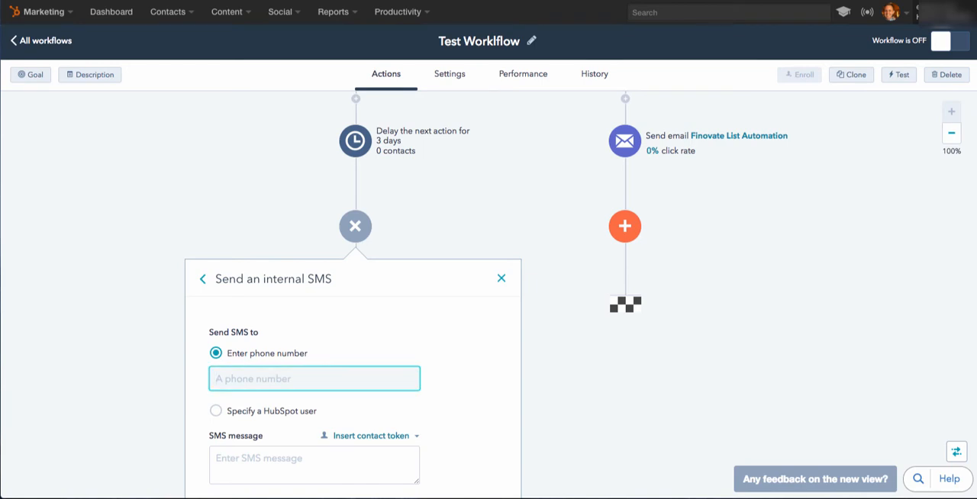
Try to choose a HubSpot user as the SMS recipient, and return to the phone number option.
click(216, 410)
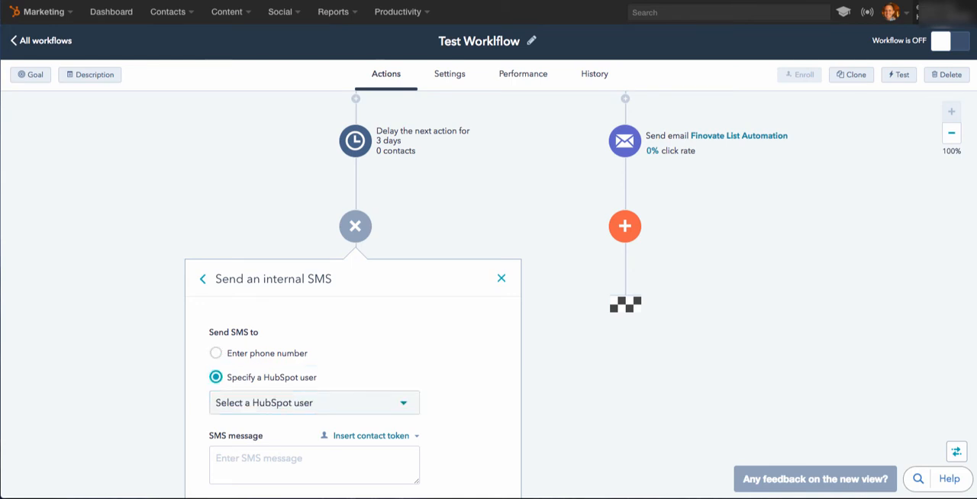
click(314, 403)
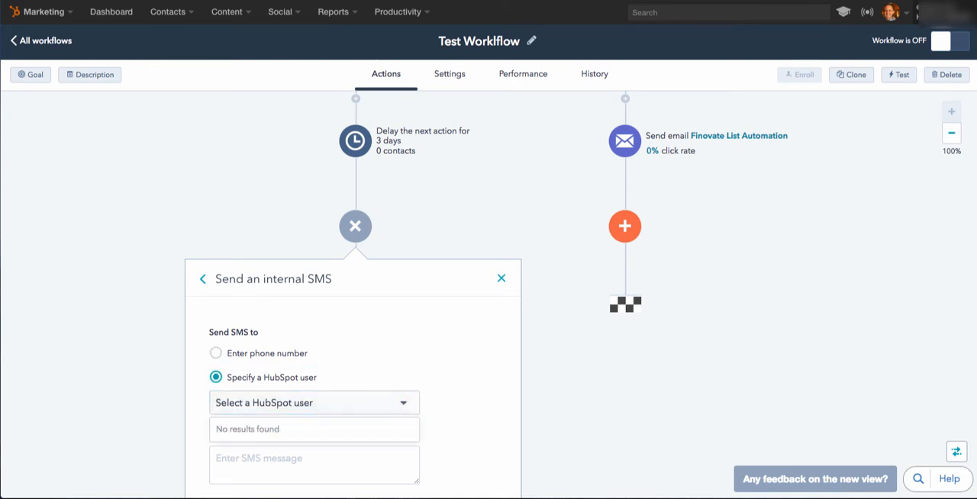
click(314, 403)
scroll(314, 381, down, 1)
click(215, 324)
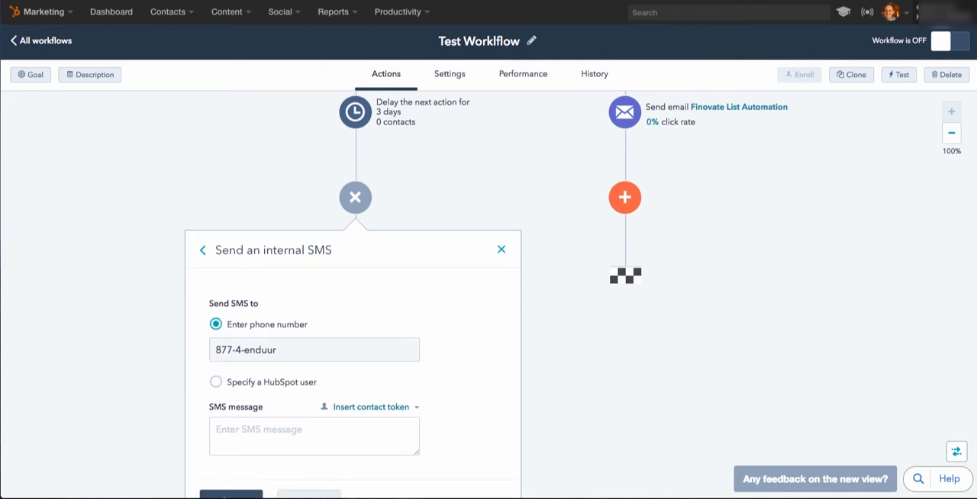
Insert the First Name contact token into the empty SMS message.
scroll(314, 389, down, 1)
click(305, 398)
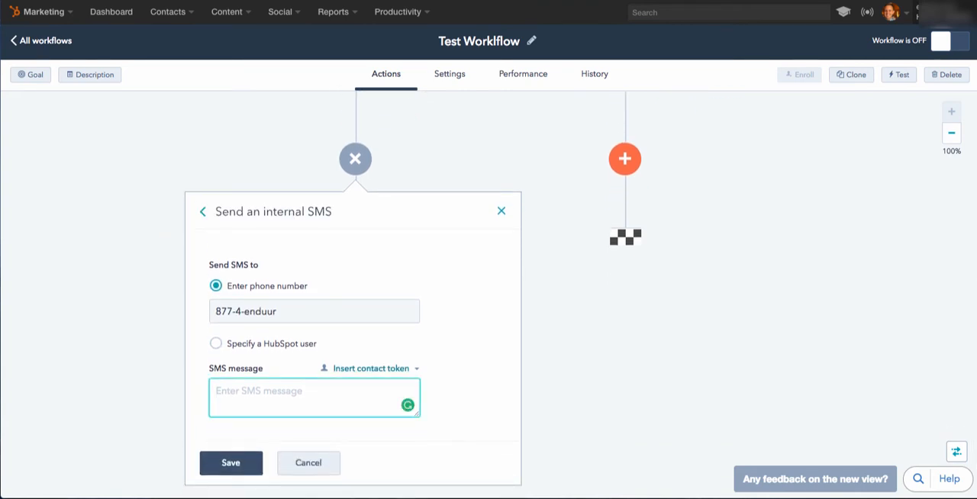
click(371, 368)
click(250, 241)
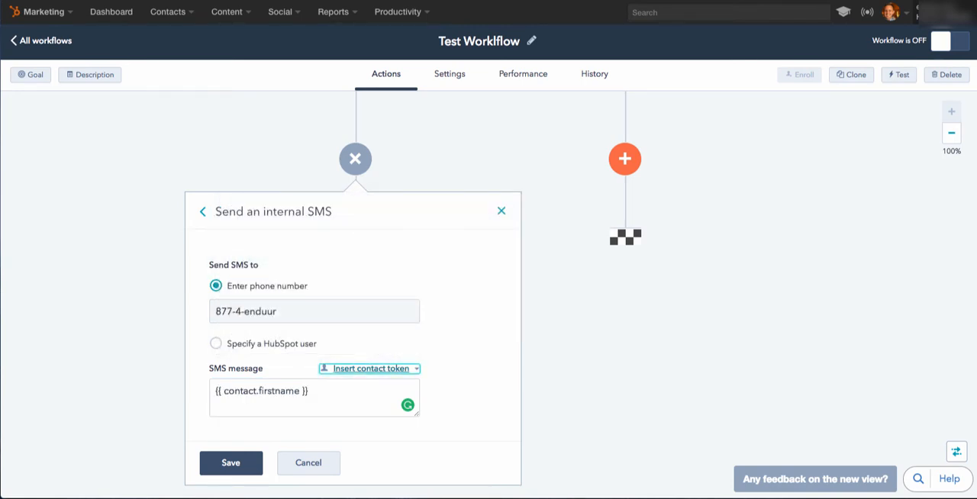
Replace the SMS message with the recipient's first name and a comma, followed by the First Name and Last Name contact tokens.
triple_click(261, 390)
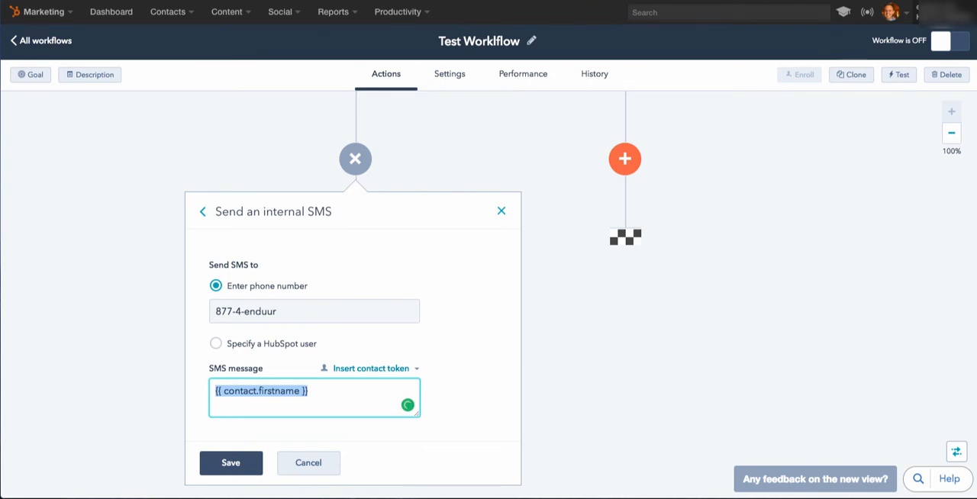
text(Dave,)
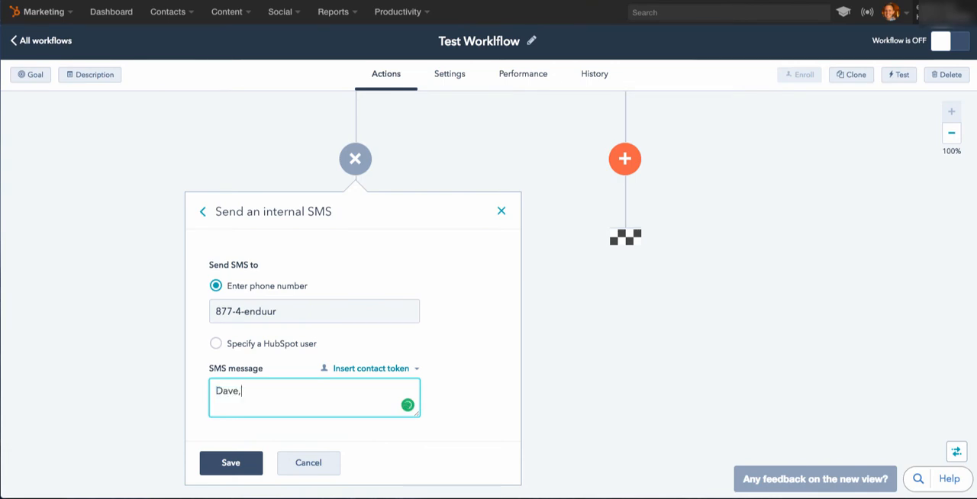
text( This person)
click(371, 368)
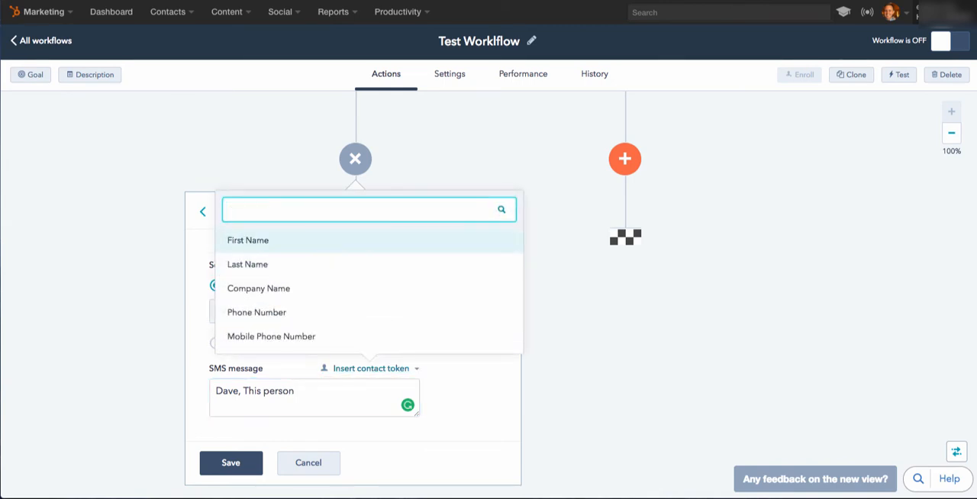
key(Return)
drag(295, 392, 242, 392)
key(BackSpace)
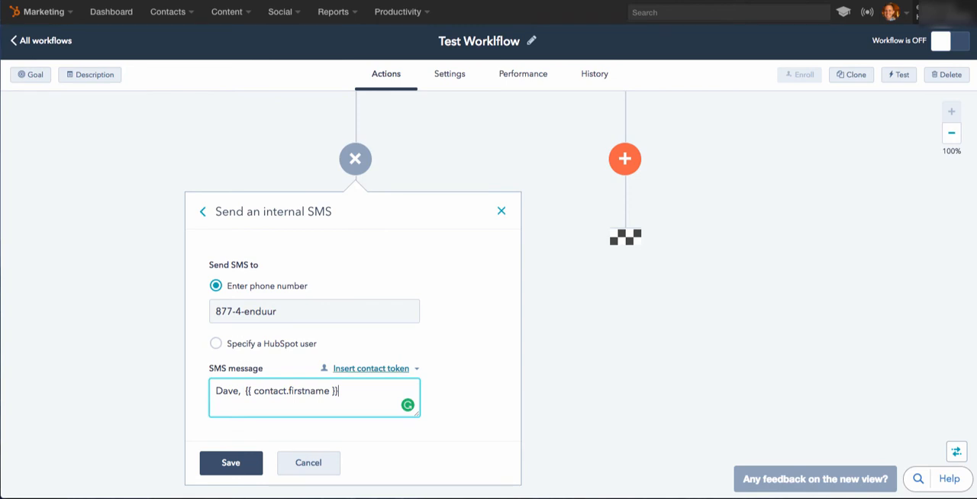
click(370, 368)
click(252, 263)
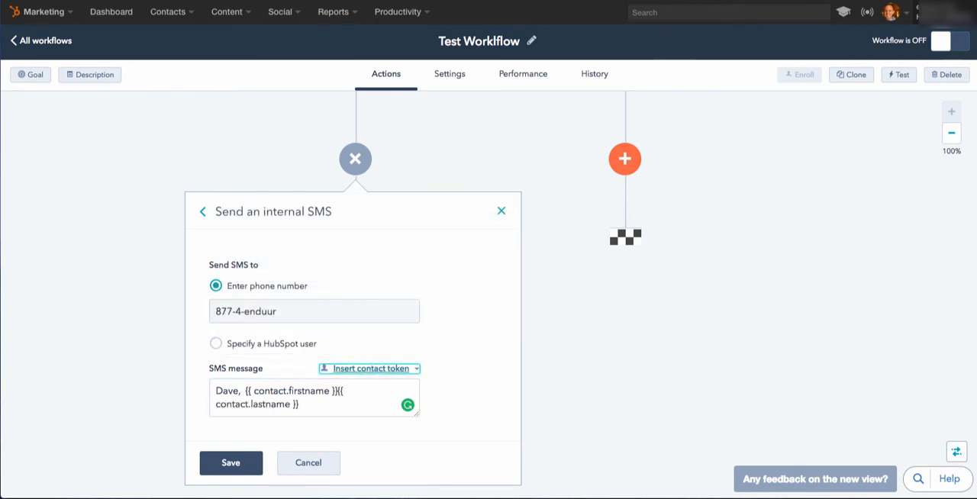
Complete the SMS message with "did not click the email. So you need to call them." and save the action.
text(did n)
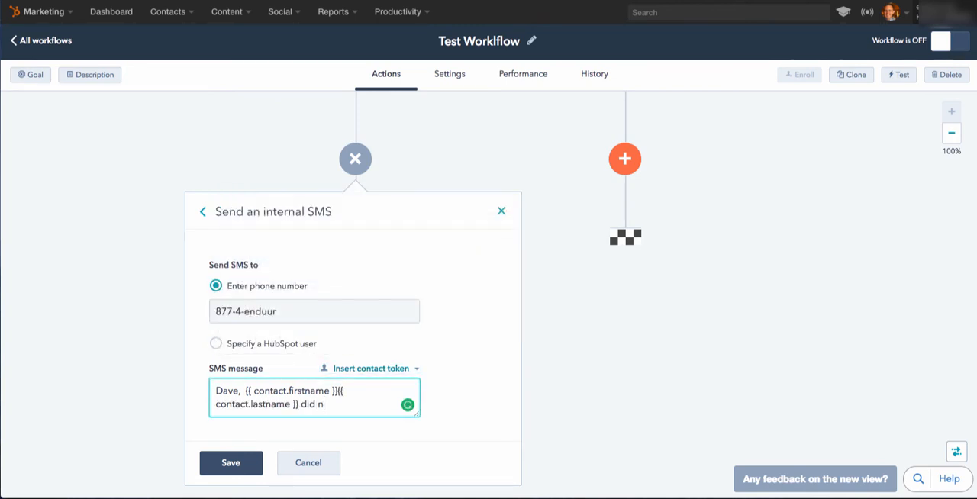
text(ot click the email. S)
key(Return)
text(So y)
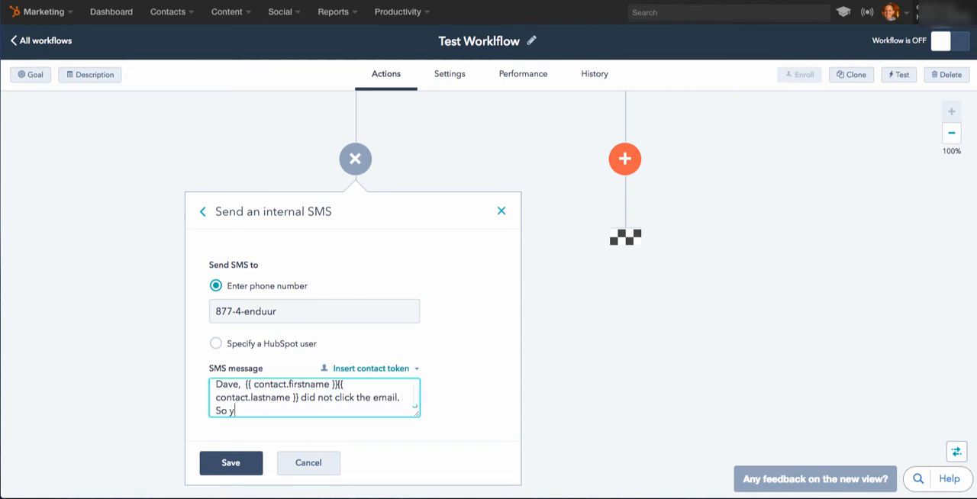
text(ou need to call them.)
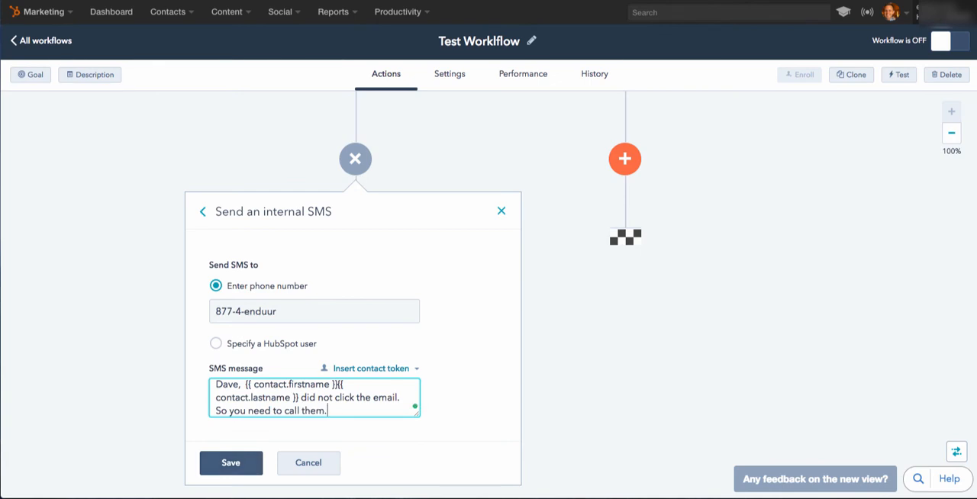
click(231, 462)
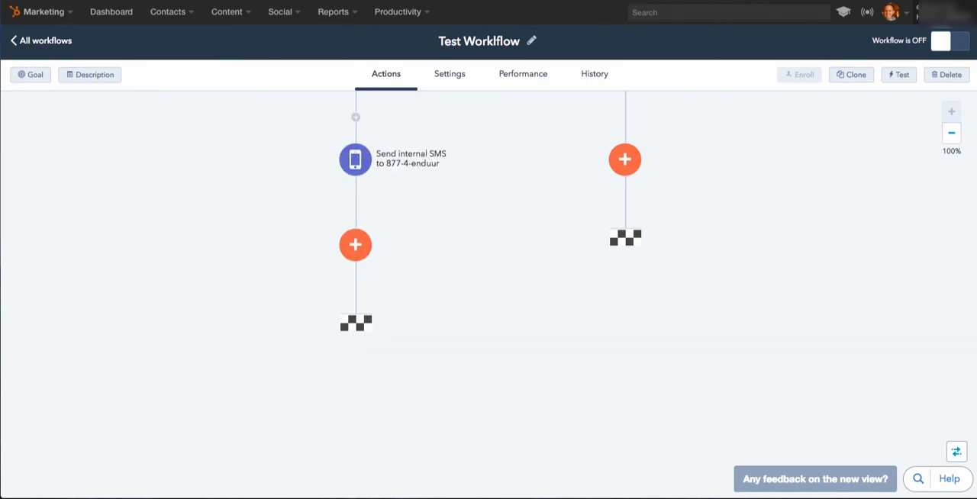
scroll(489, 289, up, 10)
scroll(488, 289, up, 2)
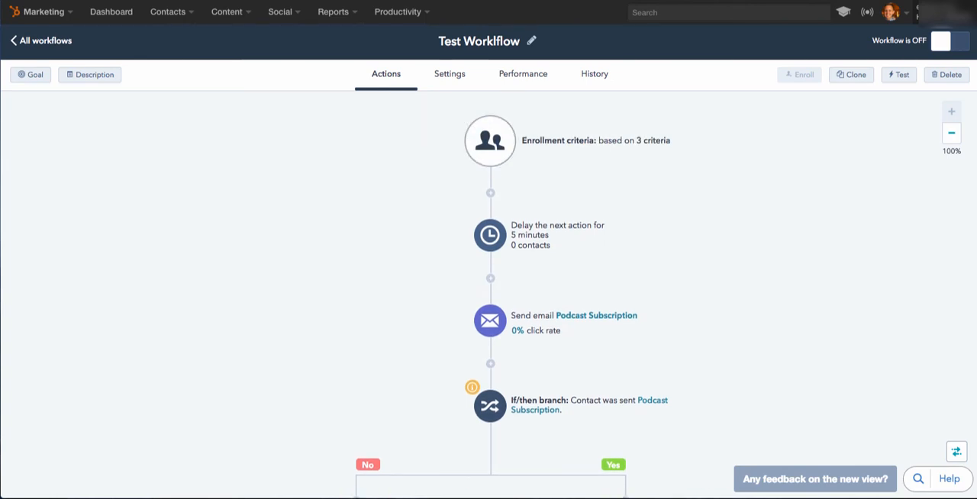
Review the workflow's enrollment criteria and the actions leading to the if/then branch.
click(489, 141)
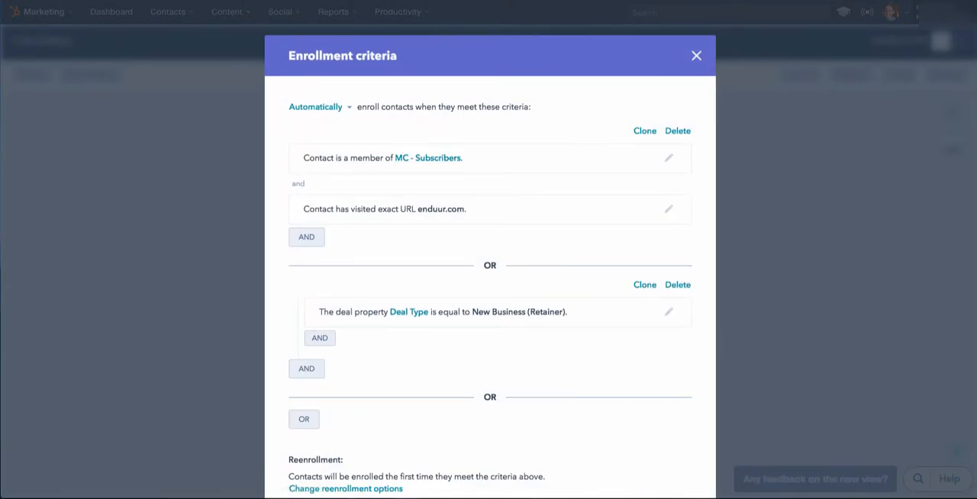
click(696, 55)
scroll(488, 294, down, 1)
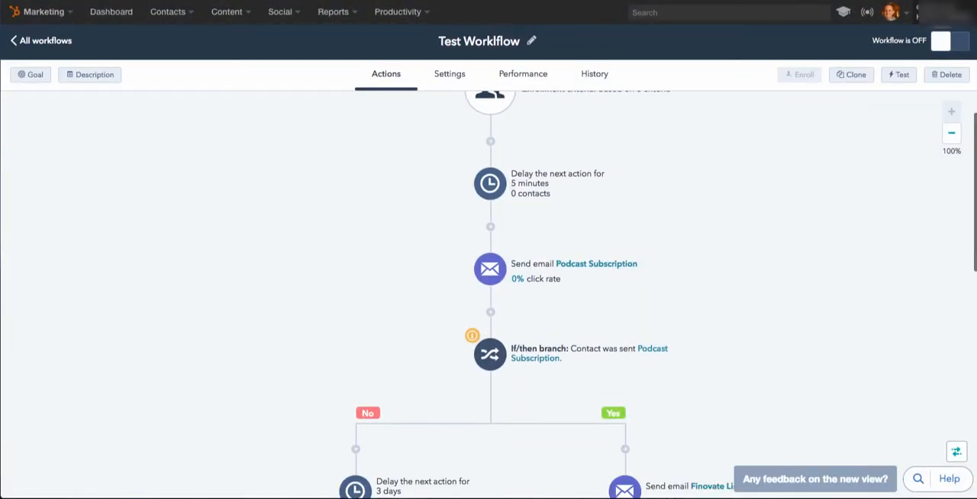
scroll(488, 294, down, 2)
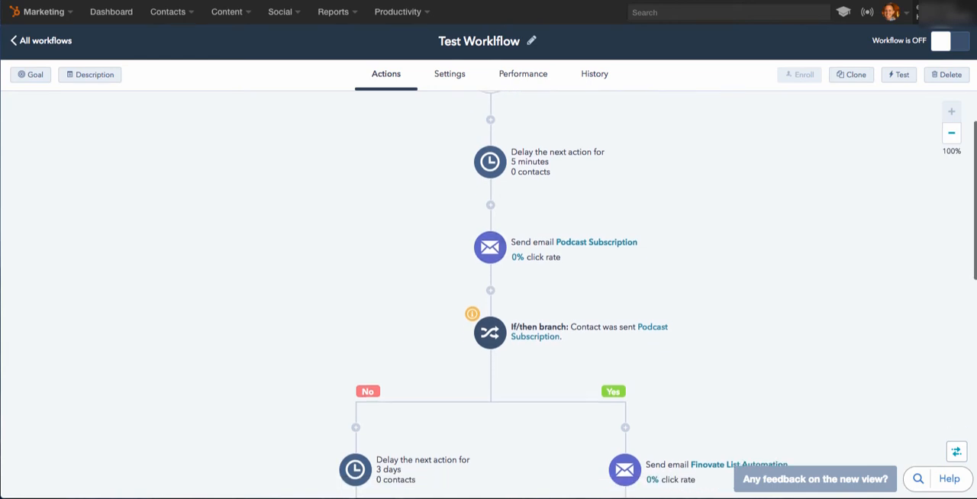
scroll(489, 293, up, 1)
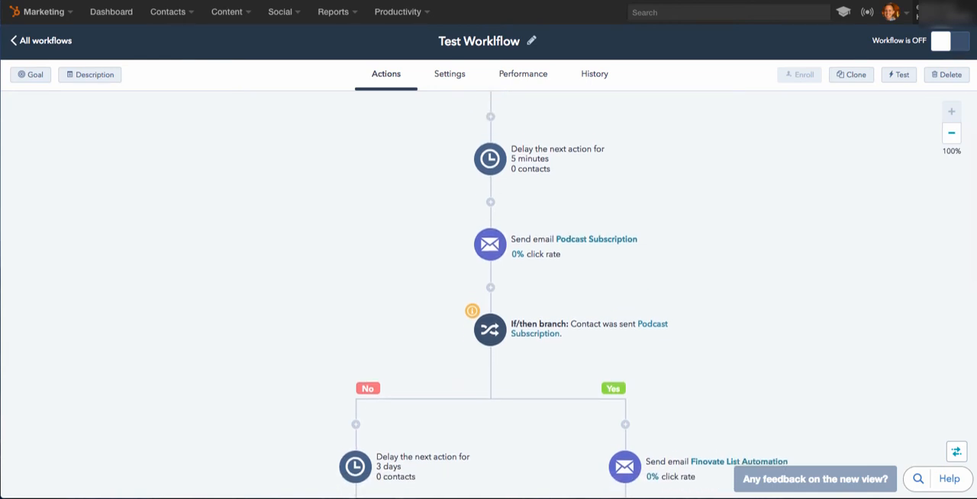
Insert a 1-day delay between the Podcast Subscription email and the if/then branch.
scroll(488, 294, down, 2)
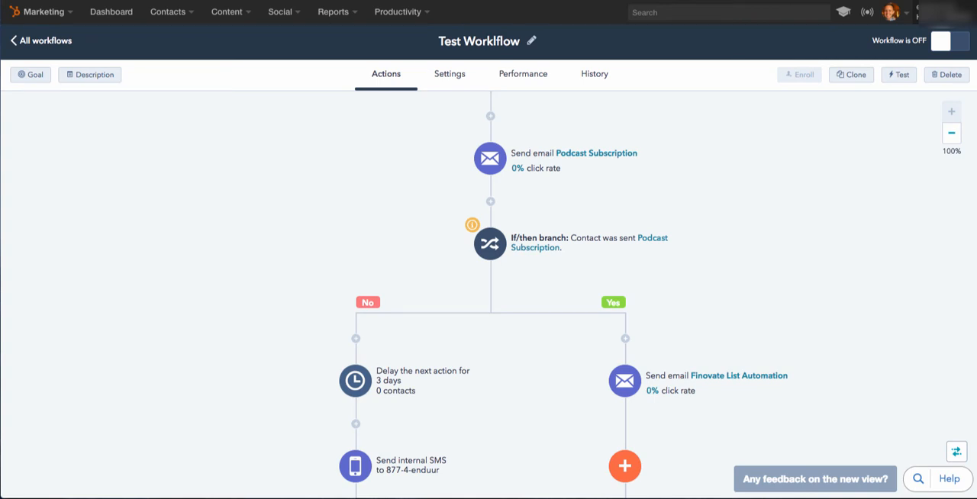
click(491, 201)
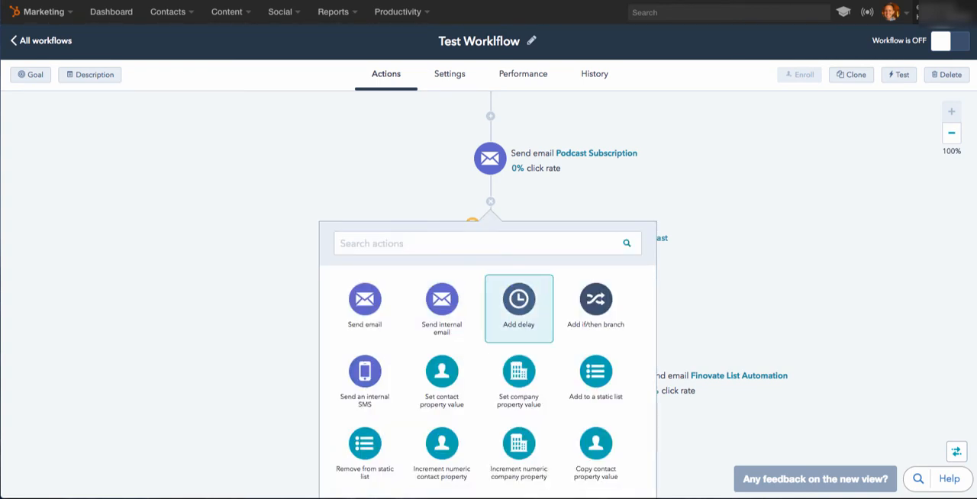
click(518, 301)
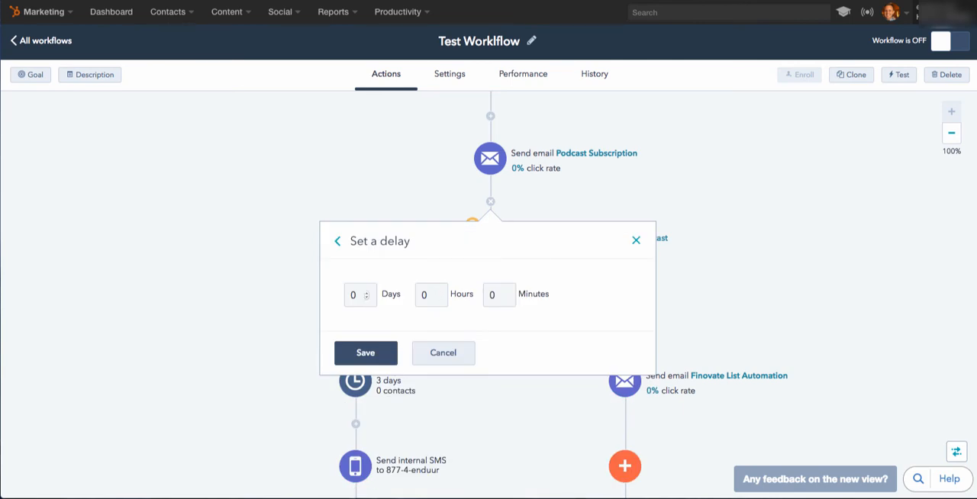
double_click(353, 295)
text(1)
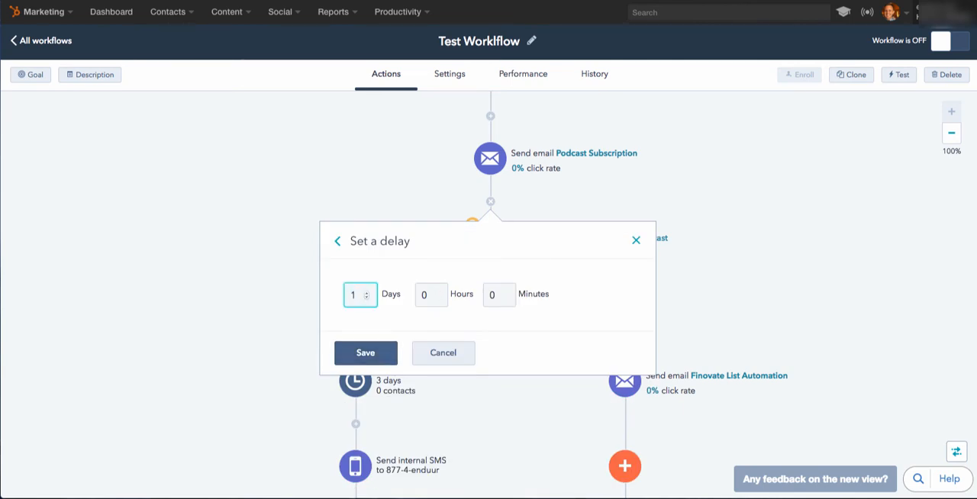
click(365, 353)
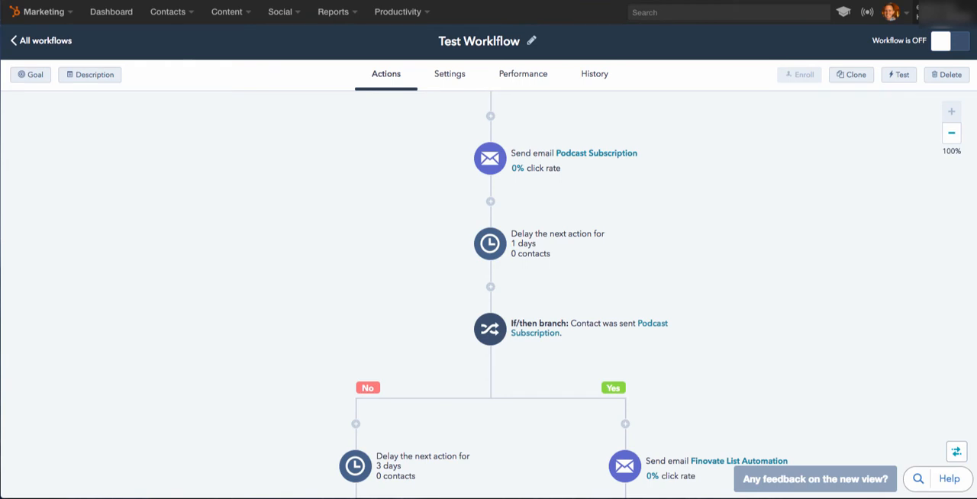
Review the whole workflow from the enrollment criteria through the delays and email to the ends of the No and Yes paths.
scroll(488, 294, down, 1)
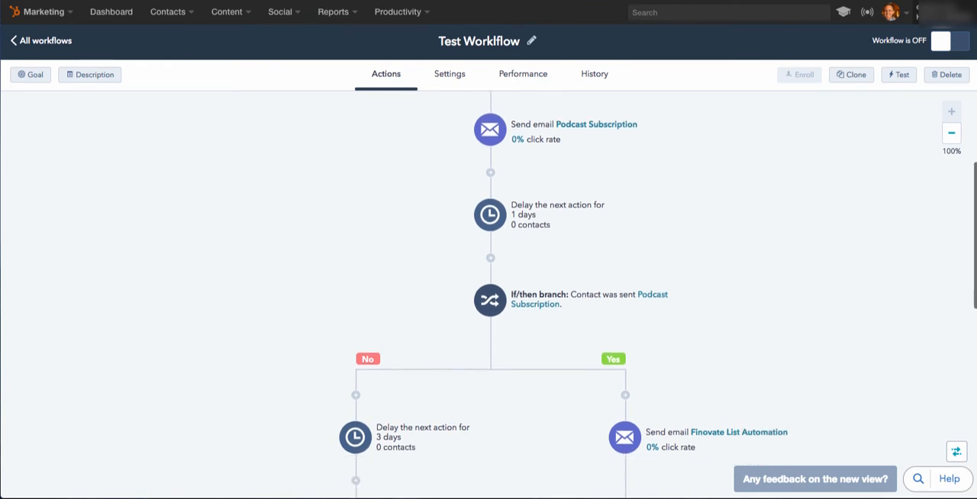
scroll(488, 293, up, 3)
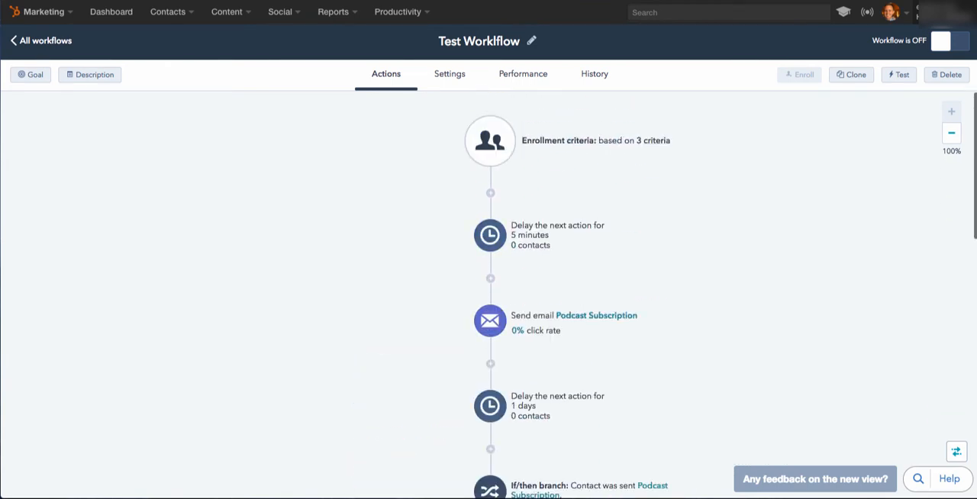
scroll(488, 294, down, 2)
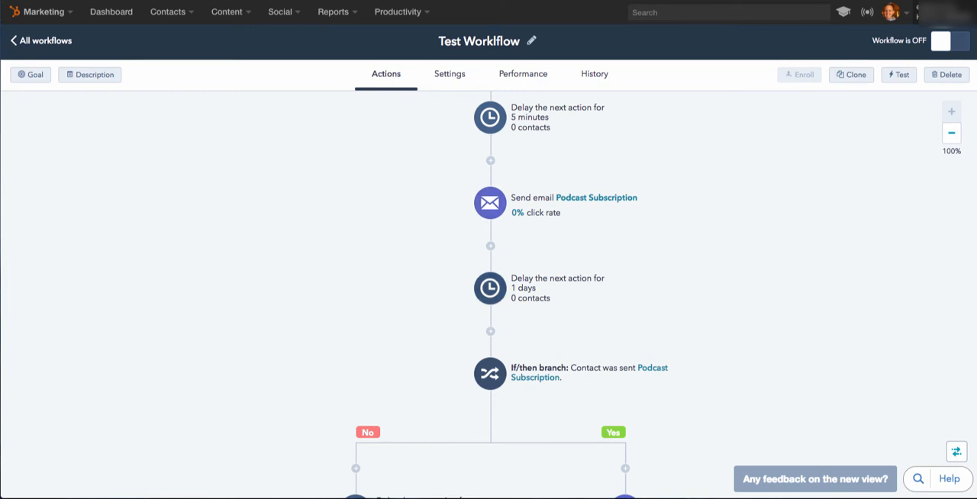
scroll(488, 294, down, 2)
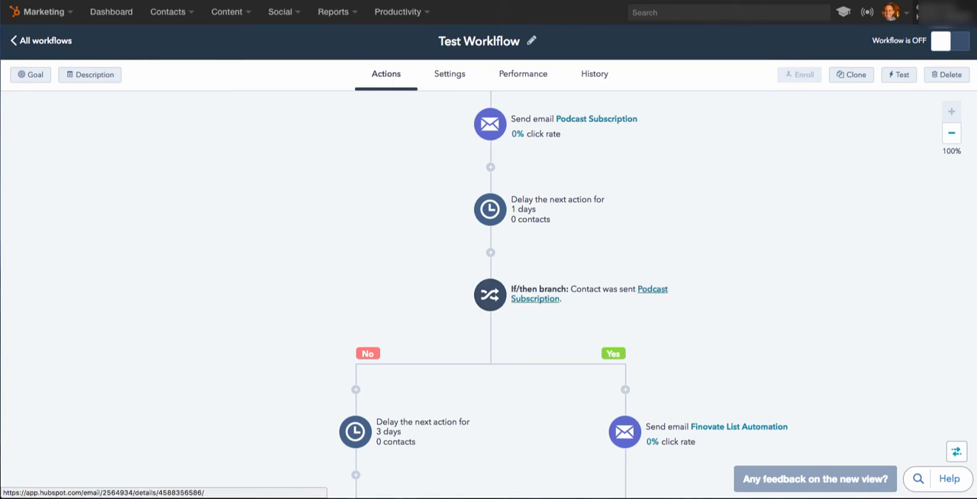
scroll(538, 298, down, 2)
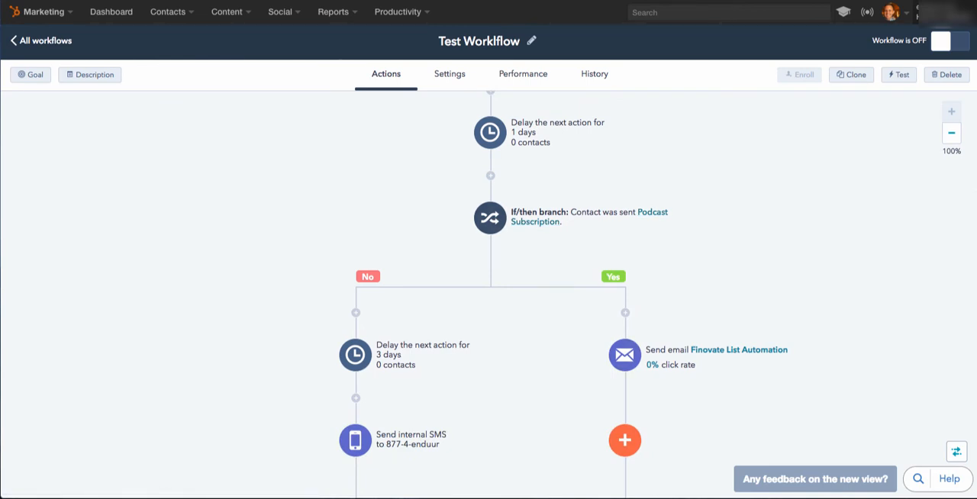
scroll(488, 297, down, 3)
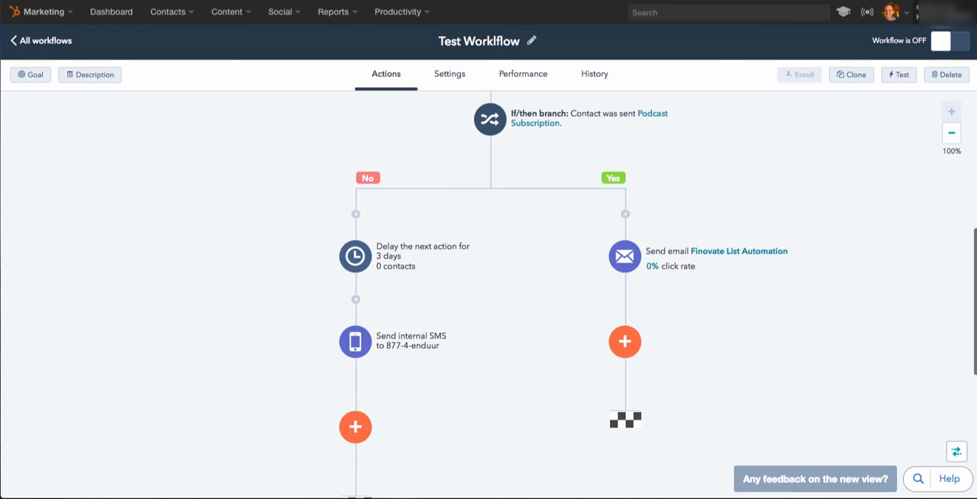
scroll(488, 298, down, 2)
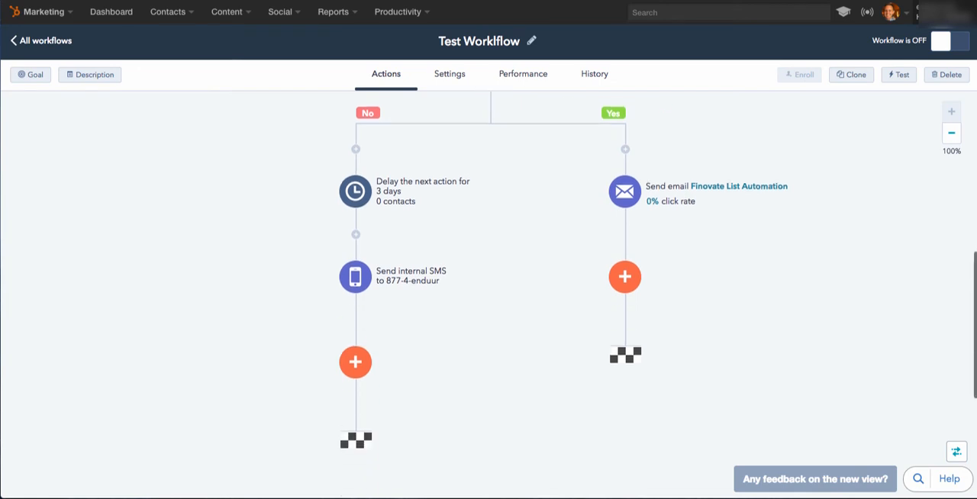
scroll(488, 297, up, 10)
scroll(488, 297, down, 10)
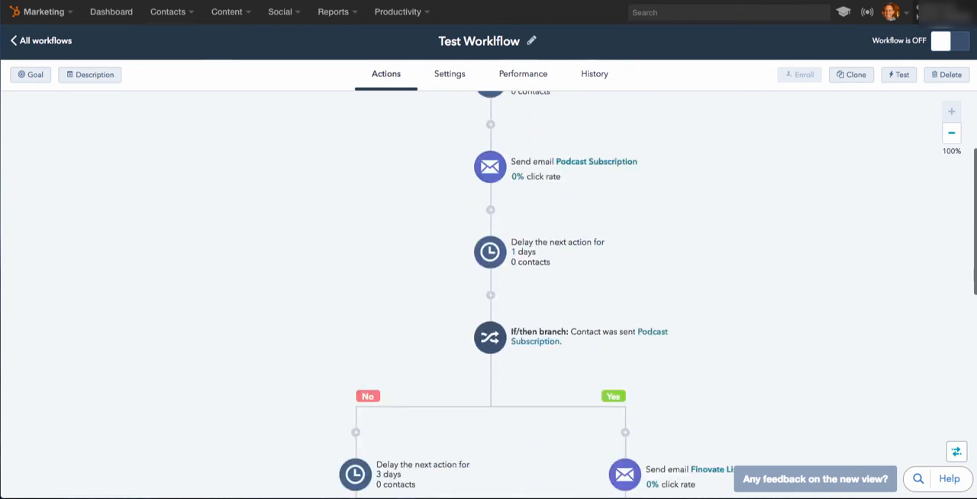
scroll(488, 297, up, 5)
scroll(488, 297, down, 3)
scroll(489, 298, down, 1)
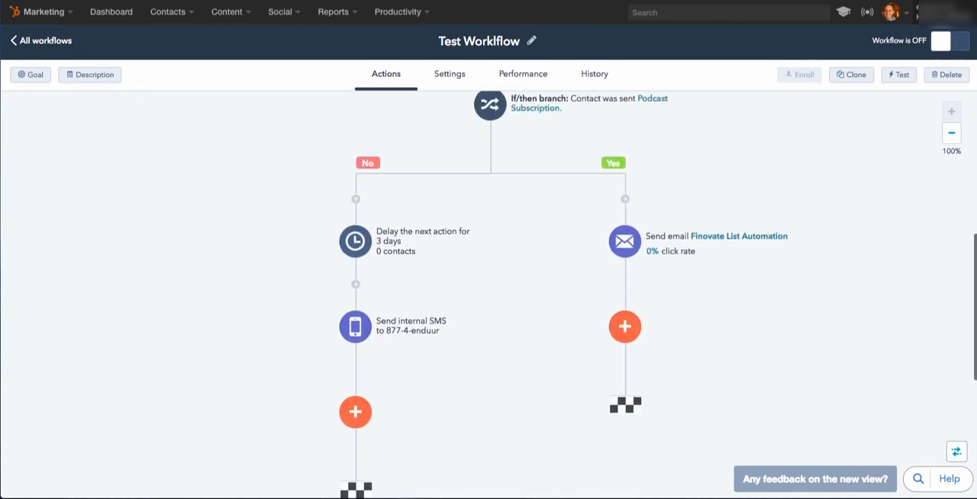
scroll(488, 298, down, 2)
scroll(488, 298, up, 3)
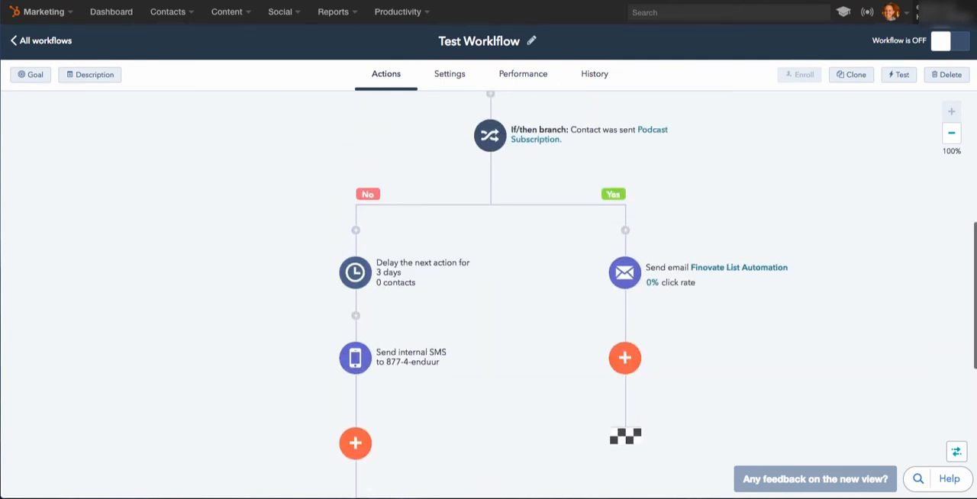
scroll(488, 297, down, 3)
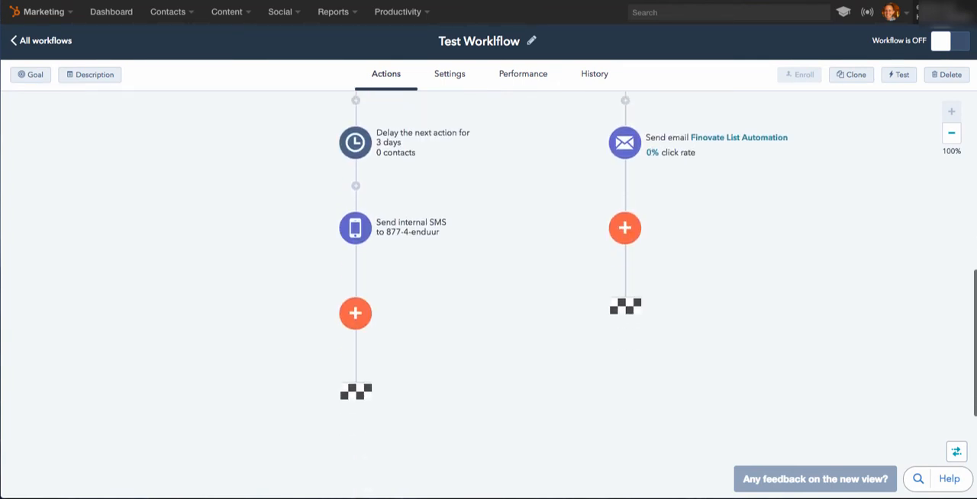
Add an action that clears the Persona contact property after the Finovate List Automation email on the Yes path.
scroll(488, 298, up, 4)
click(625, 405)
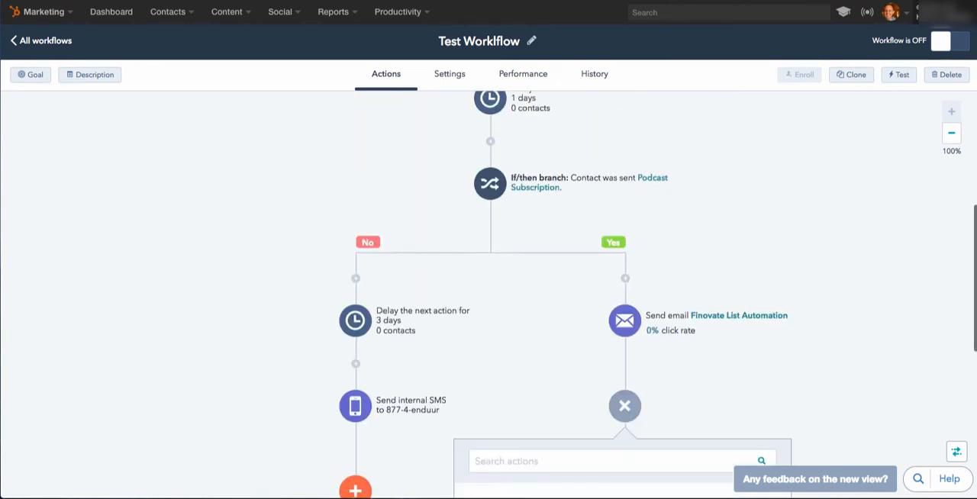
scroll(488, 297, down, 2)
scroll(488, 297, down, 3)
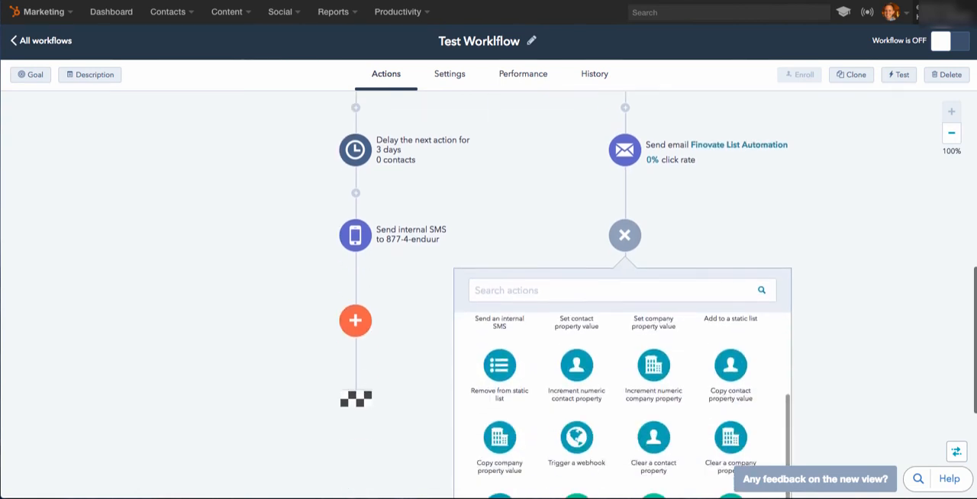
scroll(729, 320, down, 2)
scroll(728, 321, down, 2)
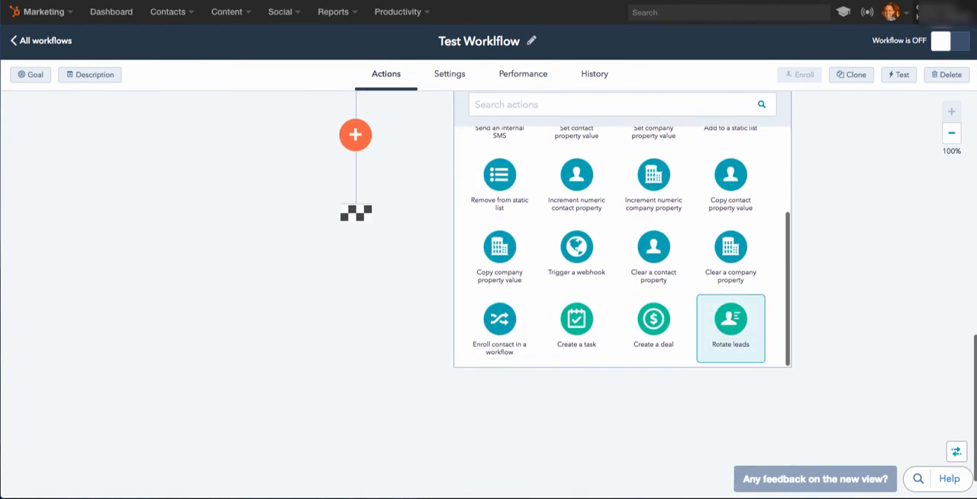
scroll(729, 359, up, 3)
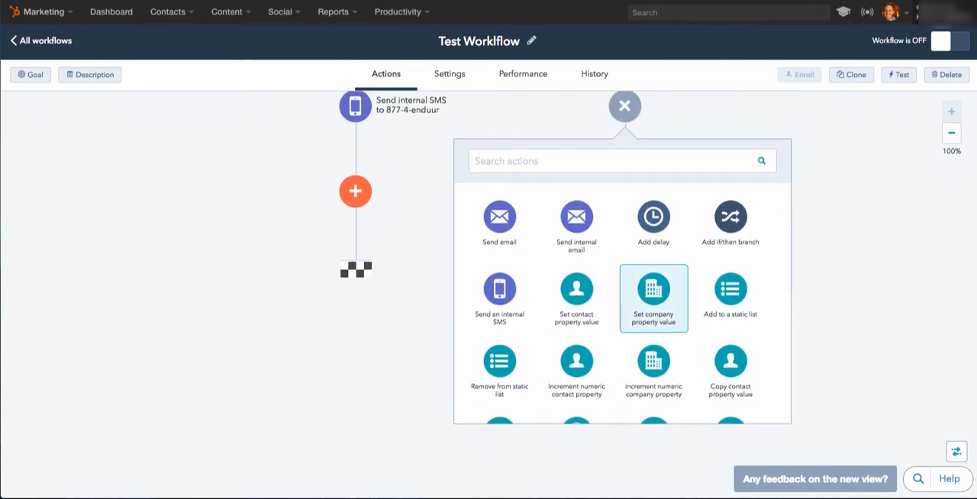
scroll(653, 312, down, 1)
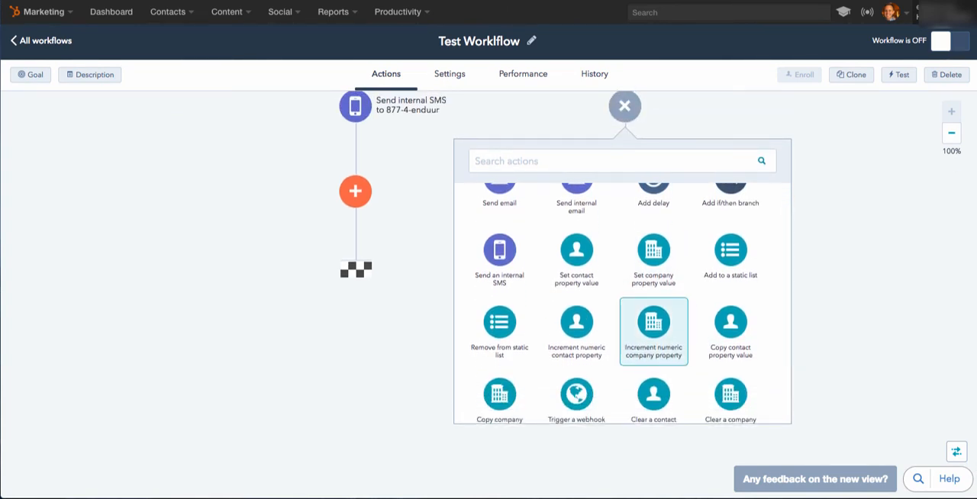
scroll(653, 313, down, 1)
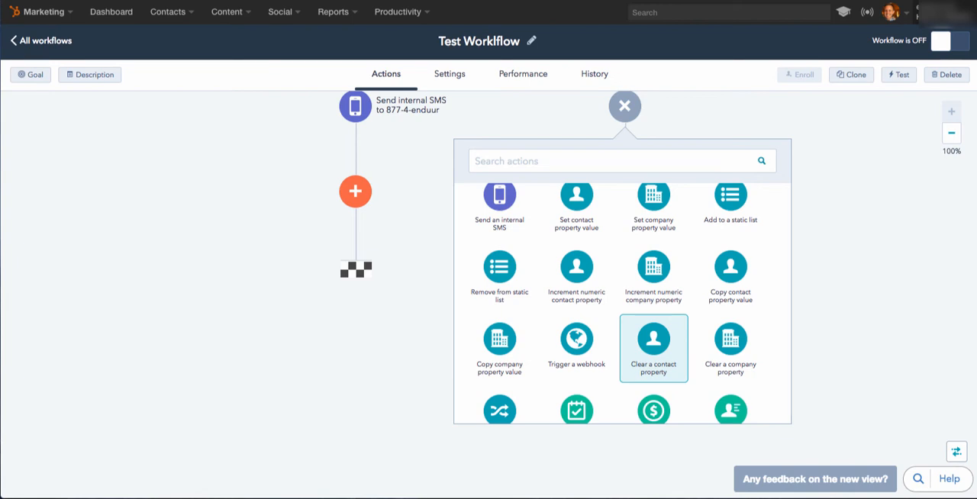
click(653, 349)
click(584, 234)
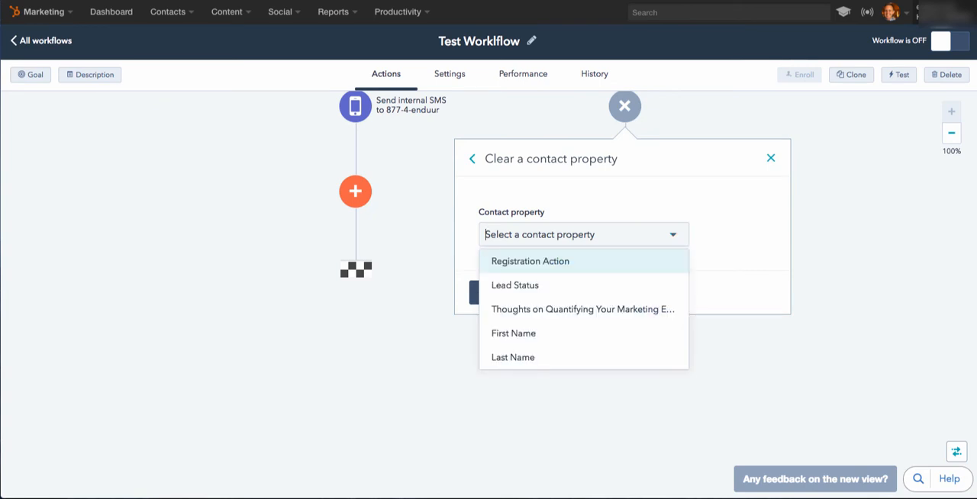
text(pe)
key(Return)
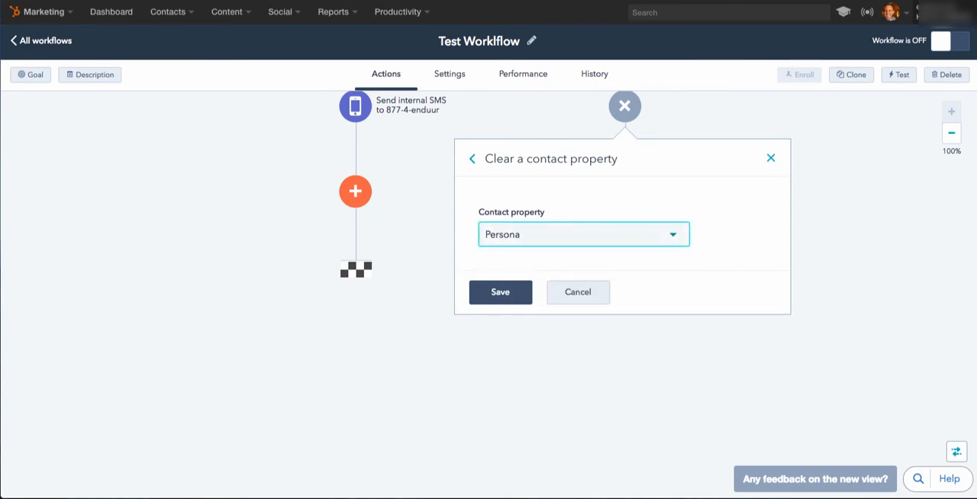
click(501, 292)
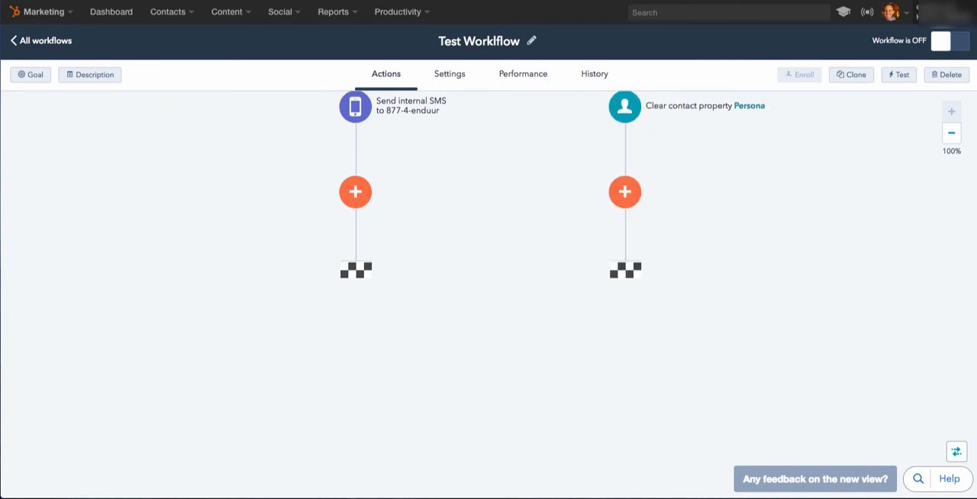
Search the available actions for "perso" at the end of the Yes path, and clear the search.
scroll(622, 316, up, 2)
click(624, 317)
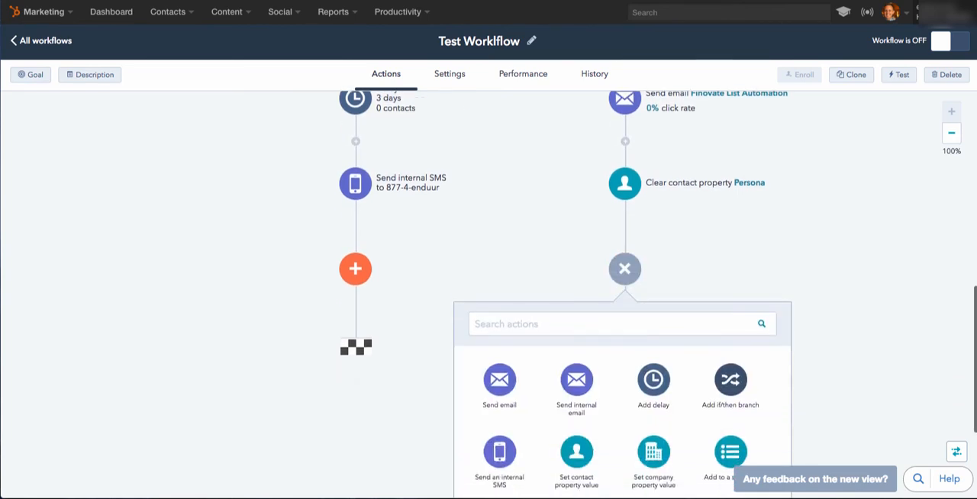
text(perso)
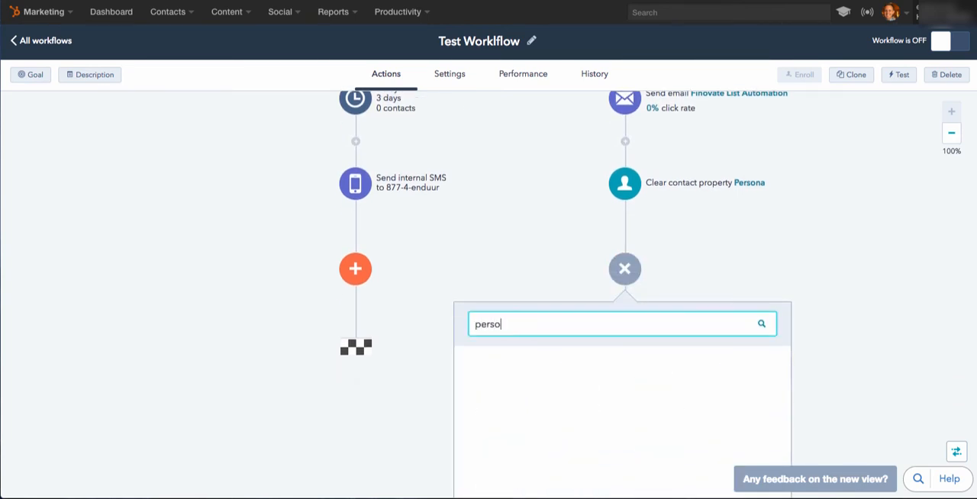
key(BackSpace)
key(BackSpace)
key(BackSpace)
key(BackSpace)
key(BackSpace)
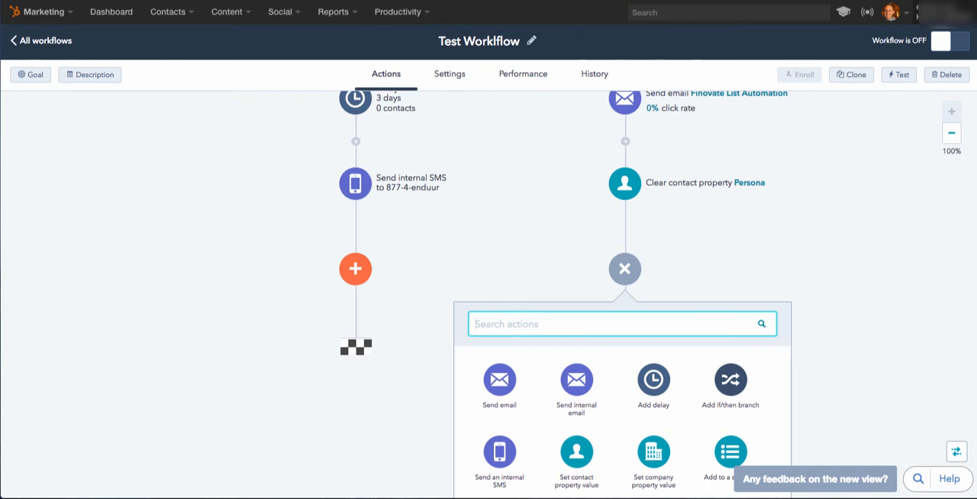
Change the clear-property action on the Yes path so it clears the Lifecycle Stage contact property instead of Persona.
click(624, 183)
click(583, 311)
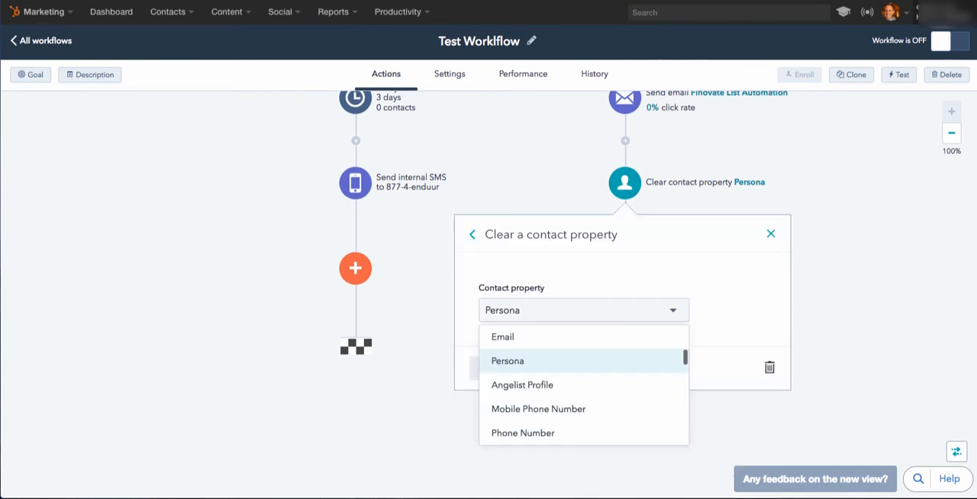
click(472, 235)
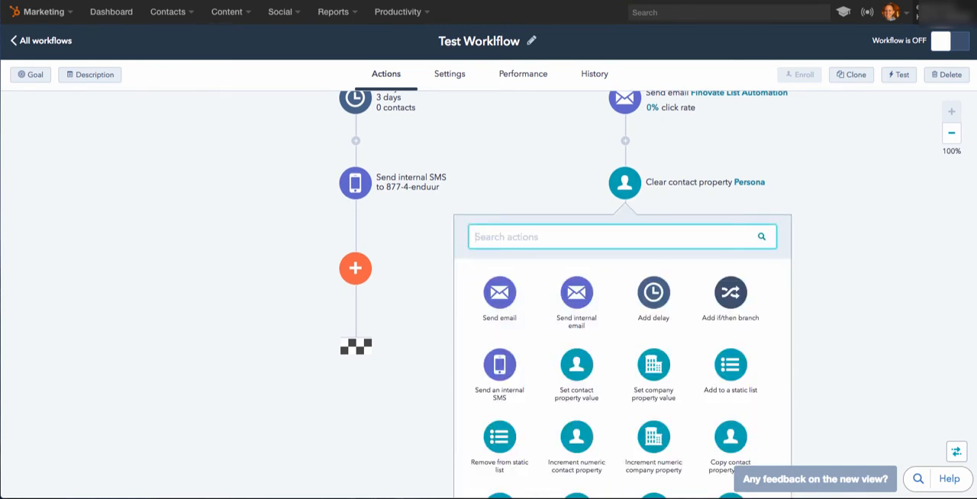
scroll(725, 427, down, 2)
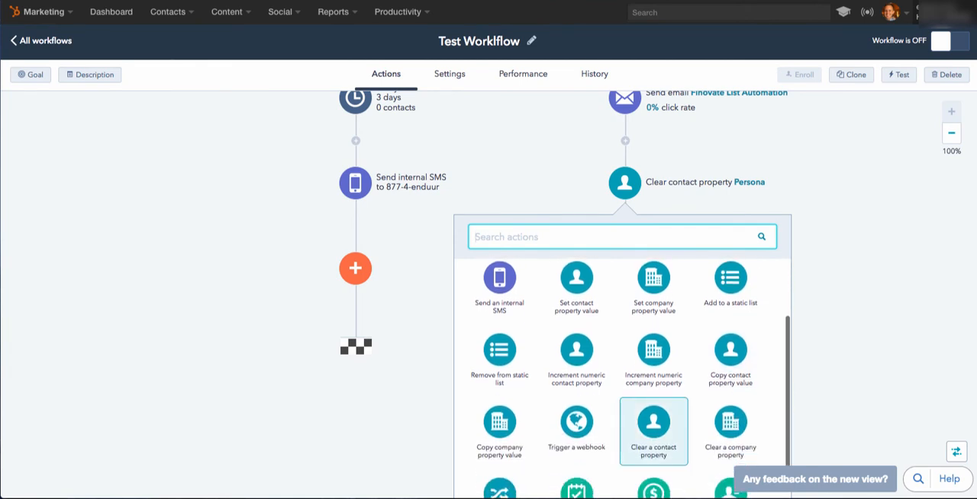
click(653, 428)
click(583, 310)
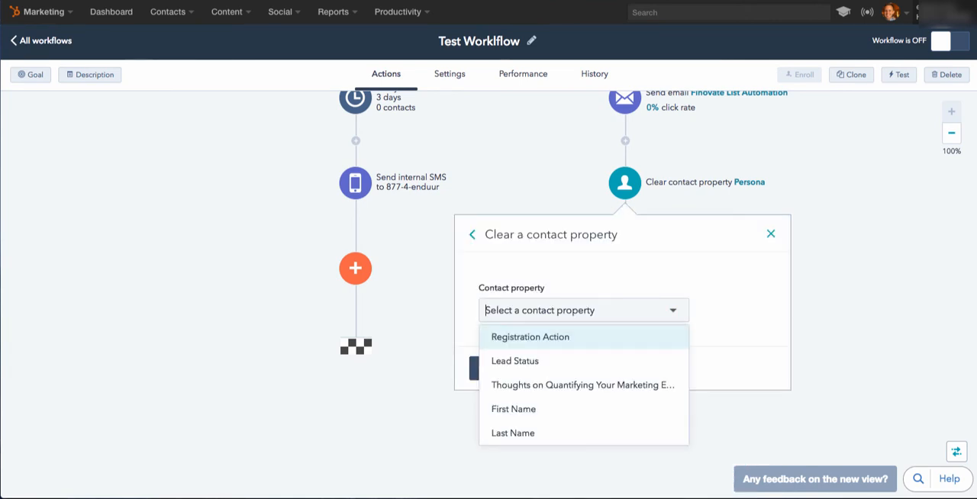
text(lif)
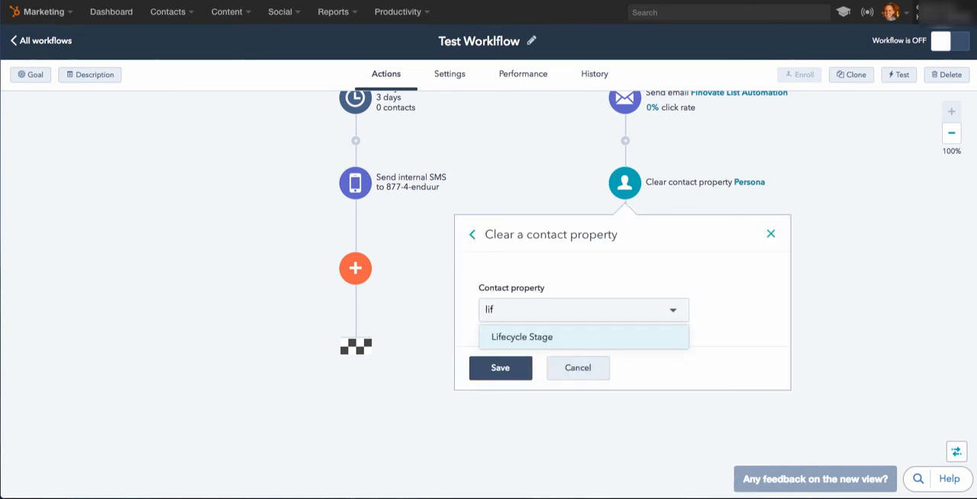
key(Return)
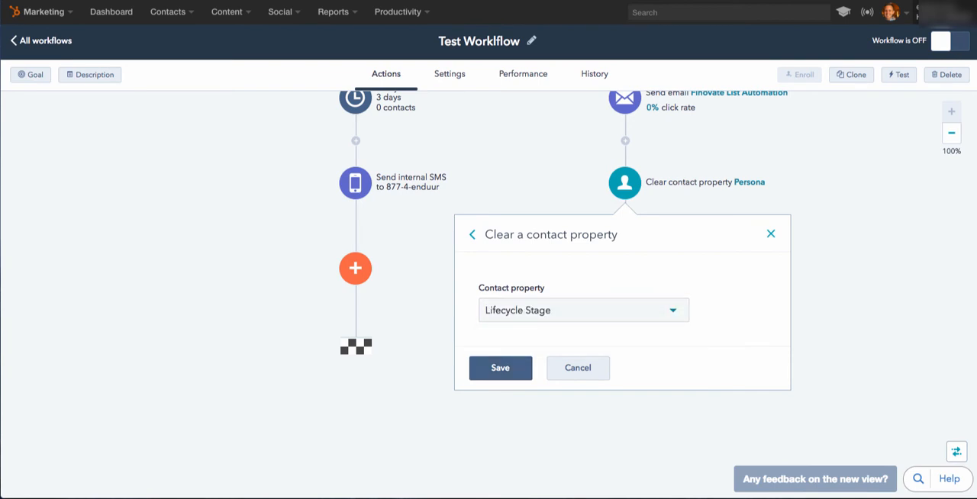
click(500, 367)
Start a Set contact property value action at the end of the Yes path, with Lifecycle Stage as the property.
click(625, 269)
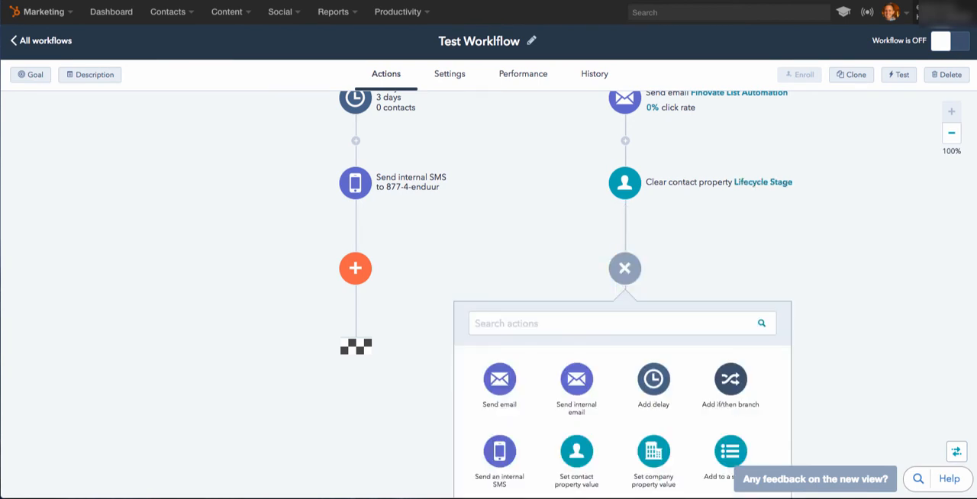
scroll(653, 404, down, 5)
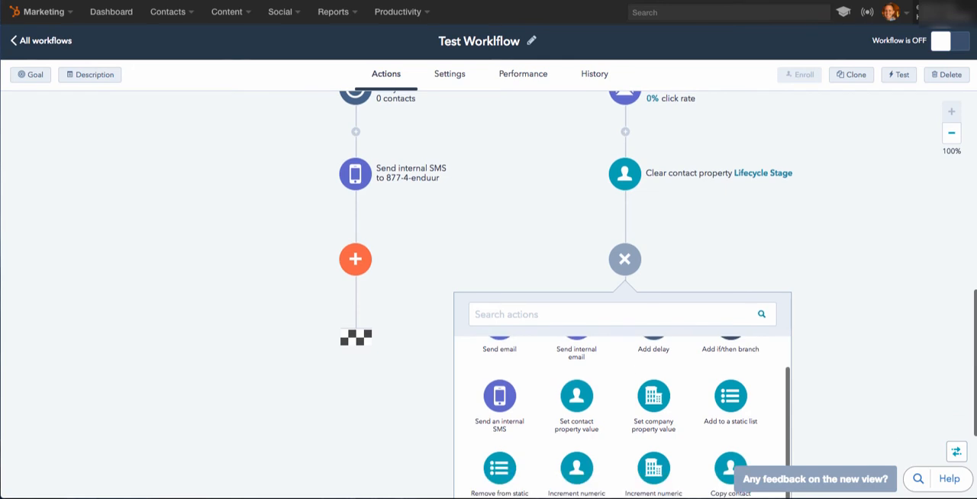
scroll(653, 404, down, 5)
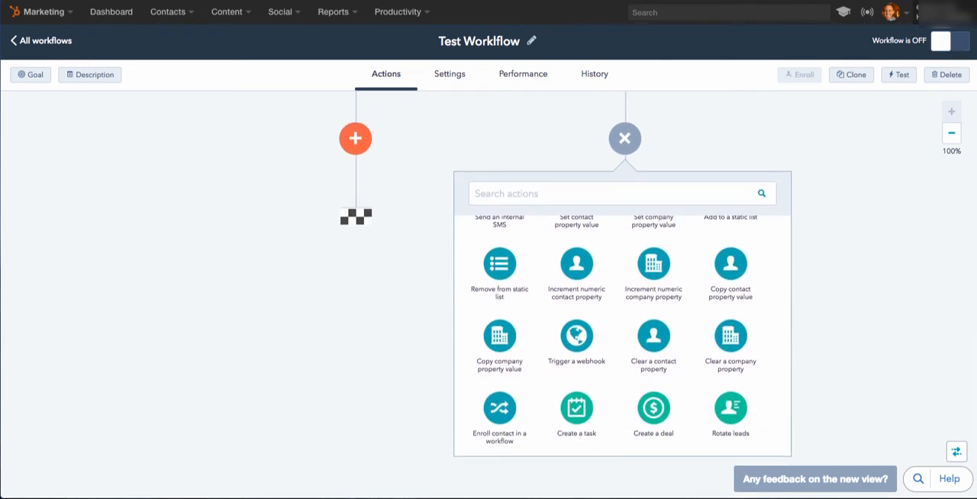
scroll(622, 336, up, 2)
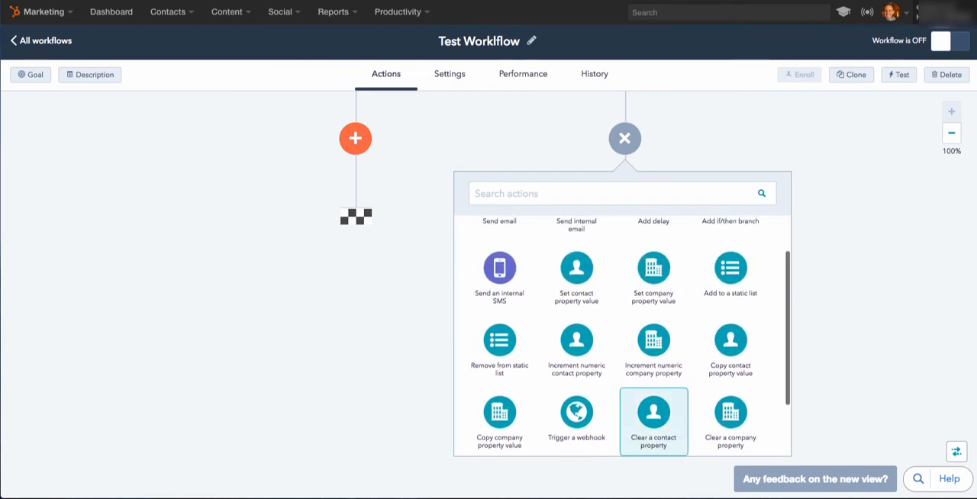
click(577, 263)
click(581, 267)
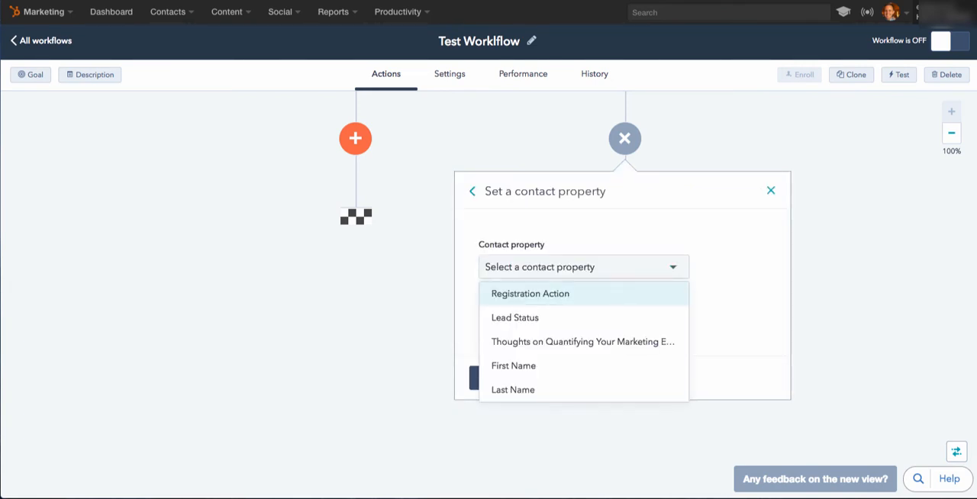
text(lif)
key(Return)
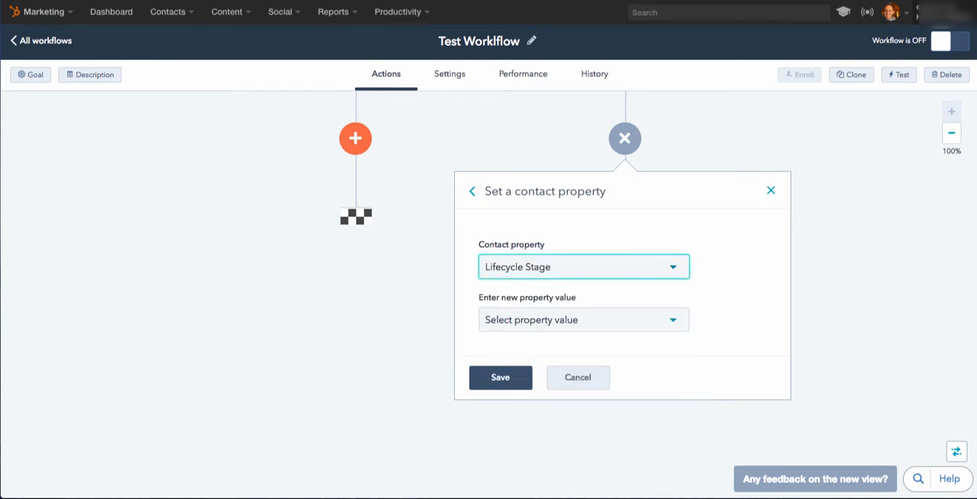
Set the new Lifecycle Stage value to Marketing Qualified Lead and save the action.
click(583, 320)
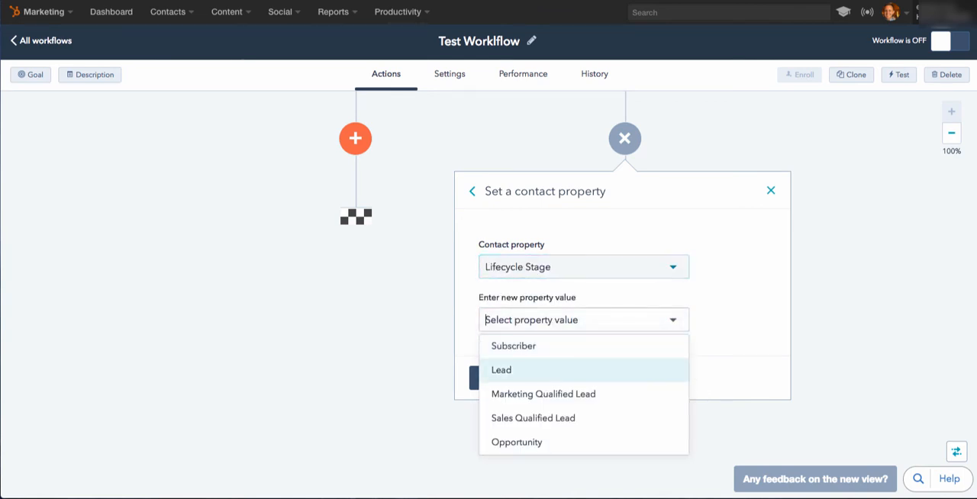
scroll(584, 382, down, 1)
scroll(583, 379, up, 1)
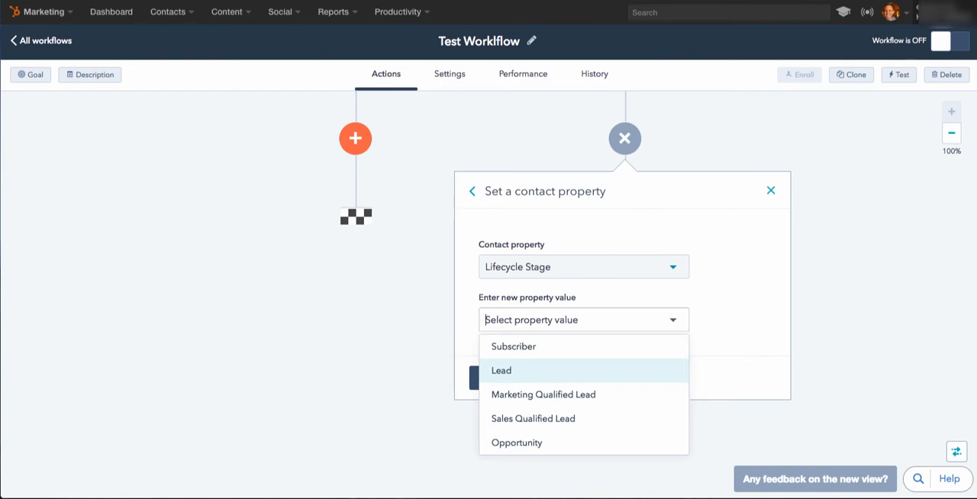
scroll(610, 378, down, 1)
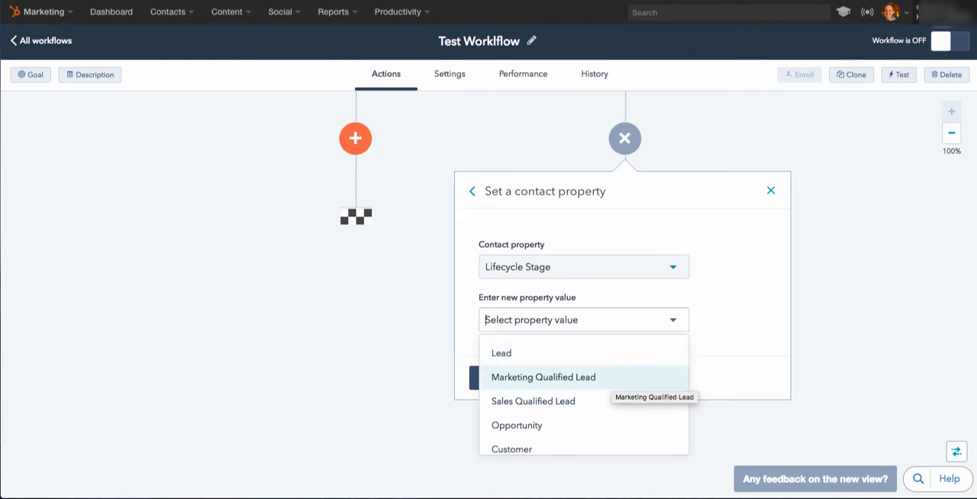
click(610, 374)
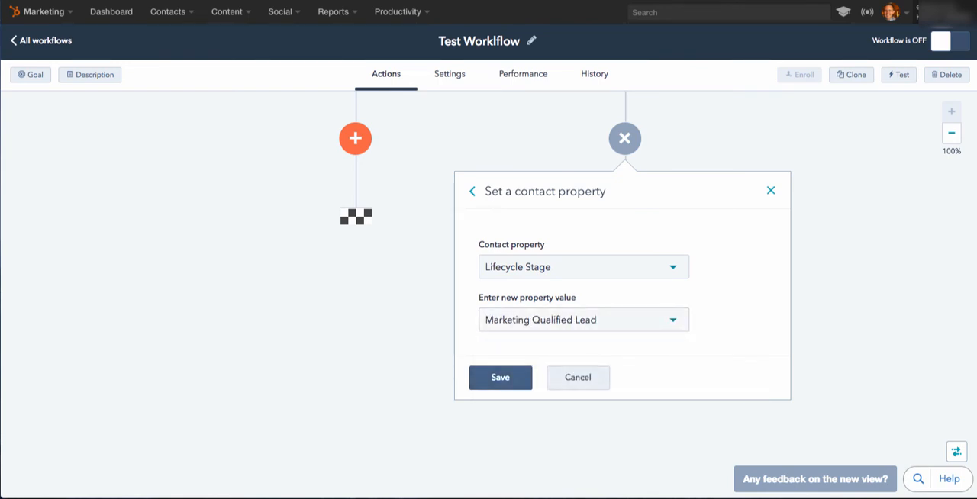
click(500, 377)
Start a Create a task action at the end of the Yes path, with its status set to In Progress.
scroll(500, 378, up, 4)
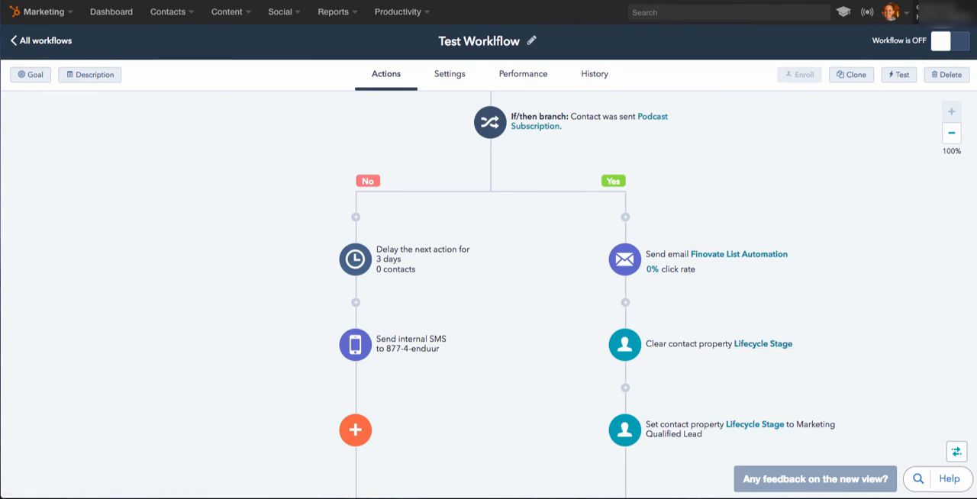
scroll(489, 294, down, 4)
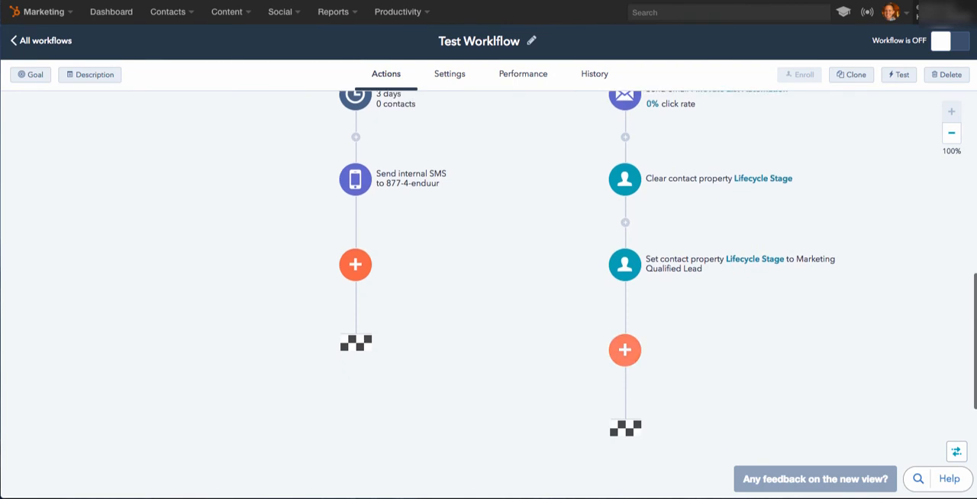
click(625, 349)
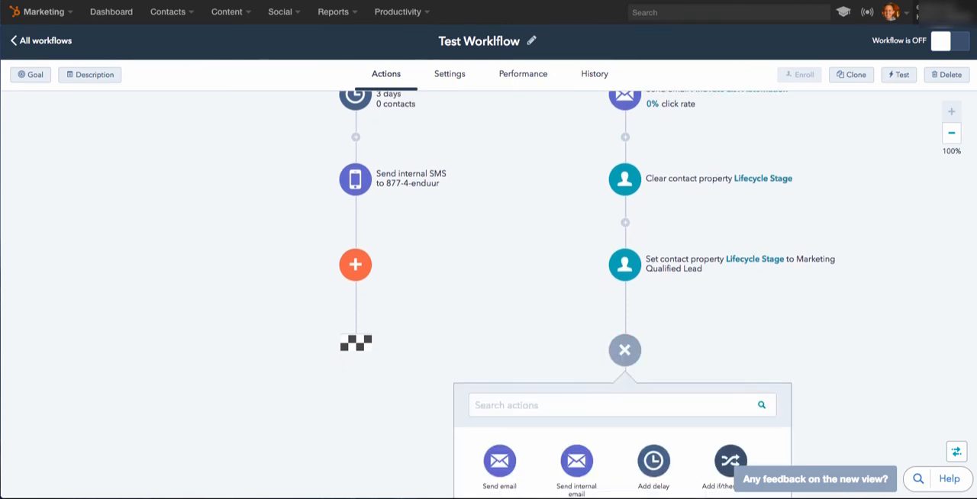
scroll(623, 305, down, 5)
scroll(653, 328, down, 4)
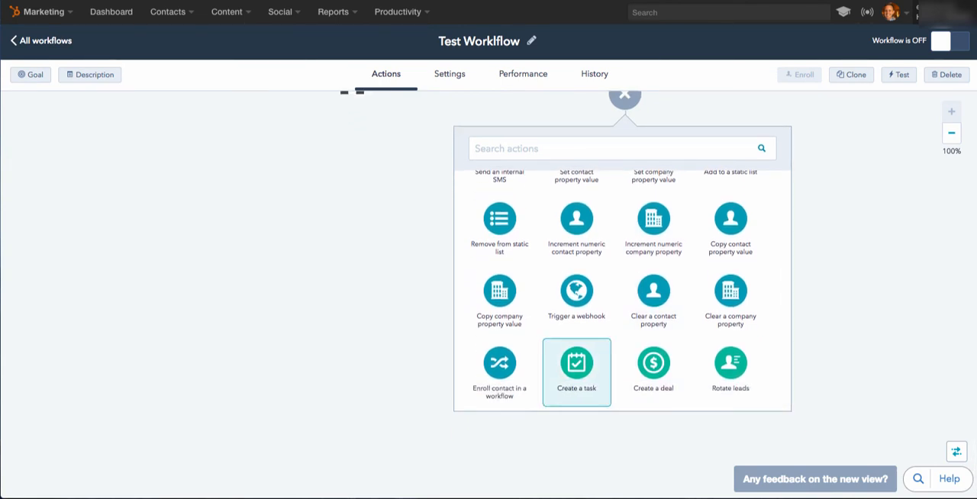
click(576, 370)
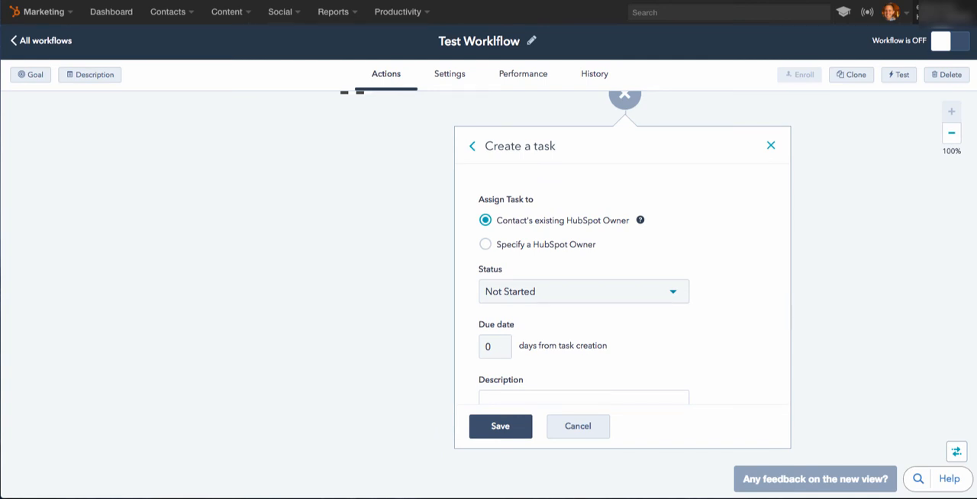
click(583, 292)
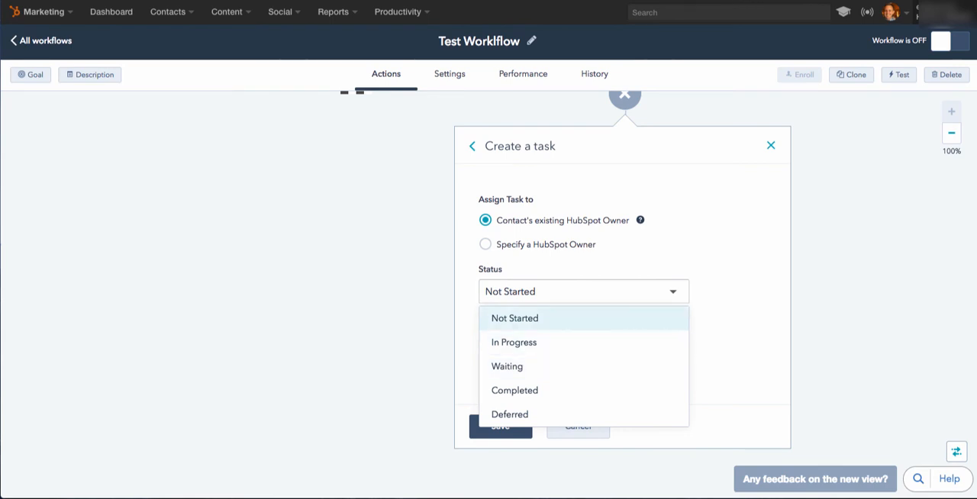
click(514, 342)
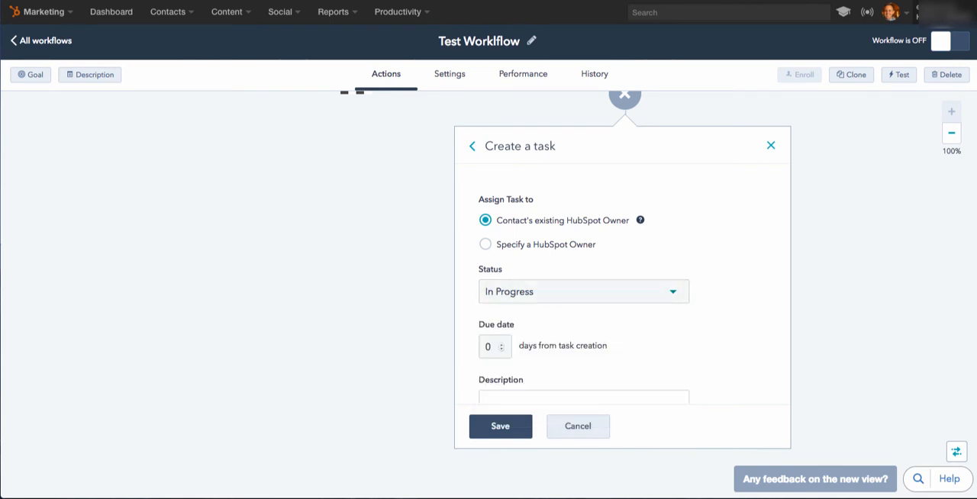
Make the task due 7 days from creation, describe it as "Please reach out to this person", and save it.
double_click(488, 347)
text(7)
scroll(583, 336, down, 2)
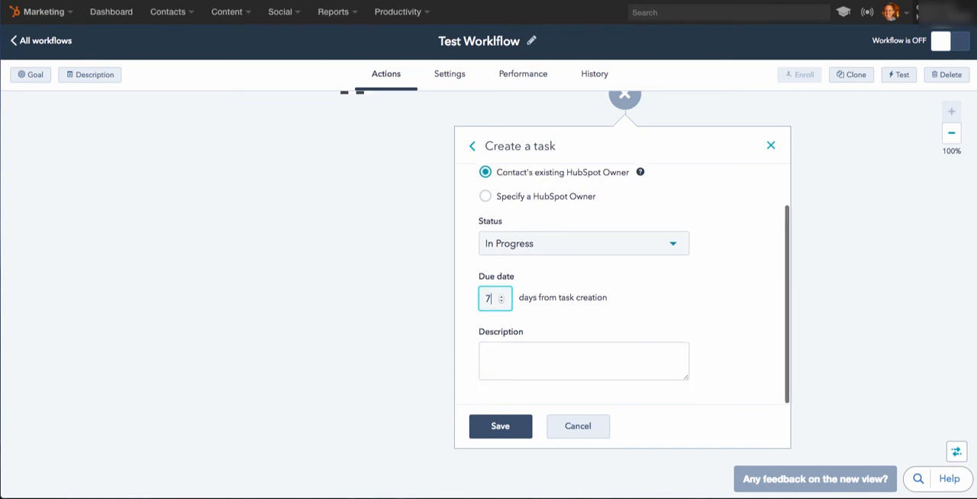
click(535, 359)
text(Ple)
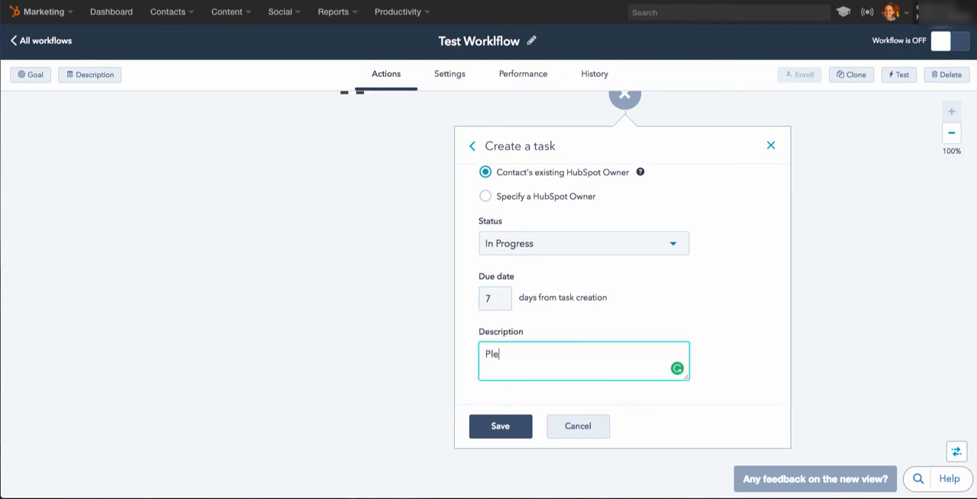
text(ase reach out to this)
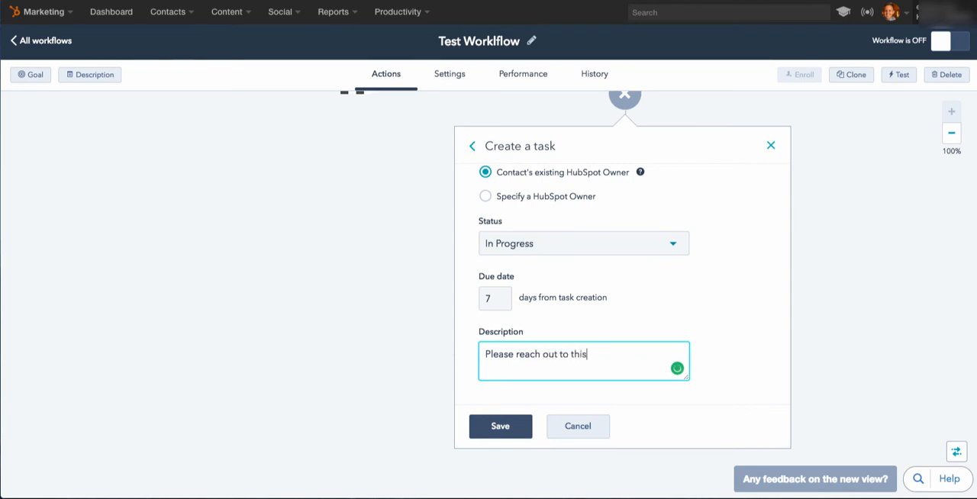
text( person)
click(501, 427)
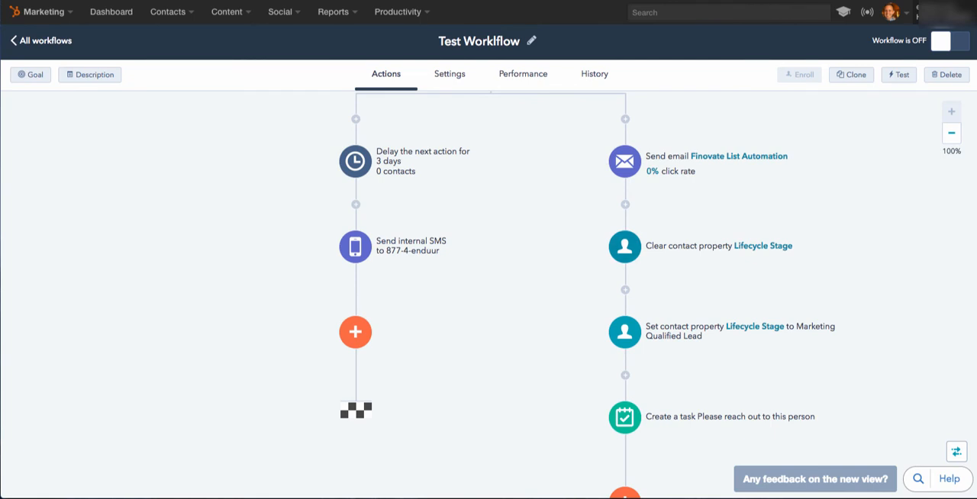
Start a Clear a contact property action on the Yes path, between the Lifecycle Stage update and the task.
scroll(489, 305, down, 1)
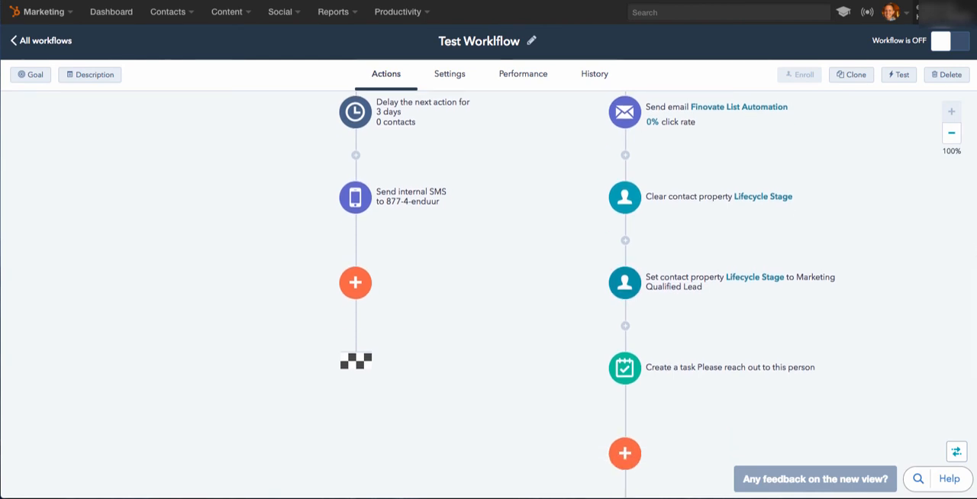
scroll(489, 305, down, 1)
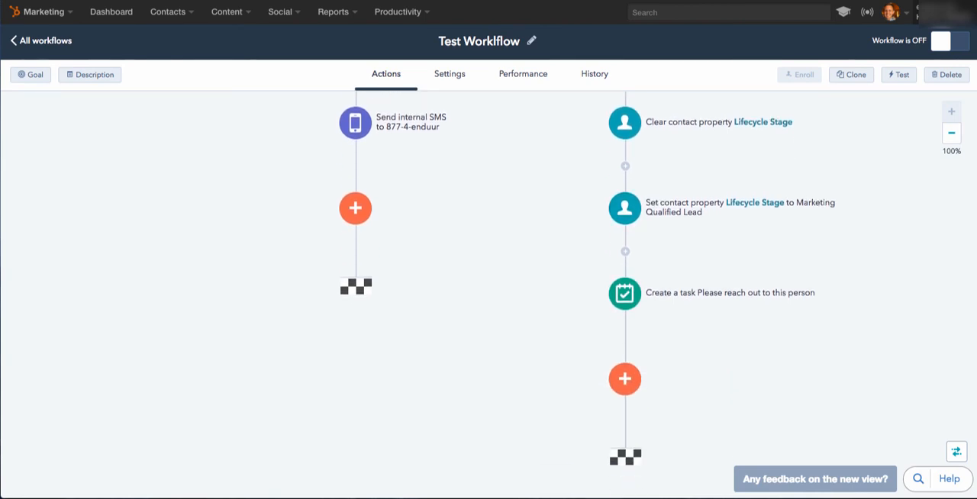
scroll(488, 306, up, 2)
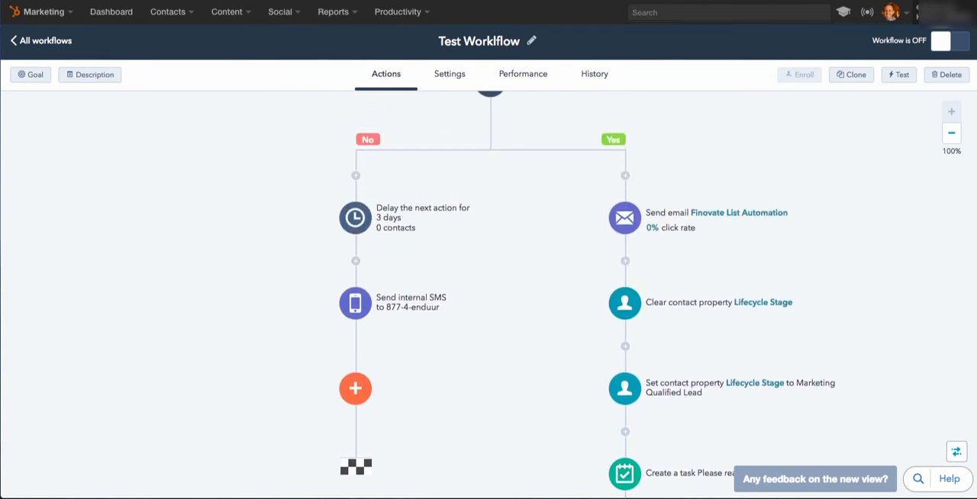
scroll(489, 305, down, 3)
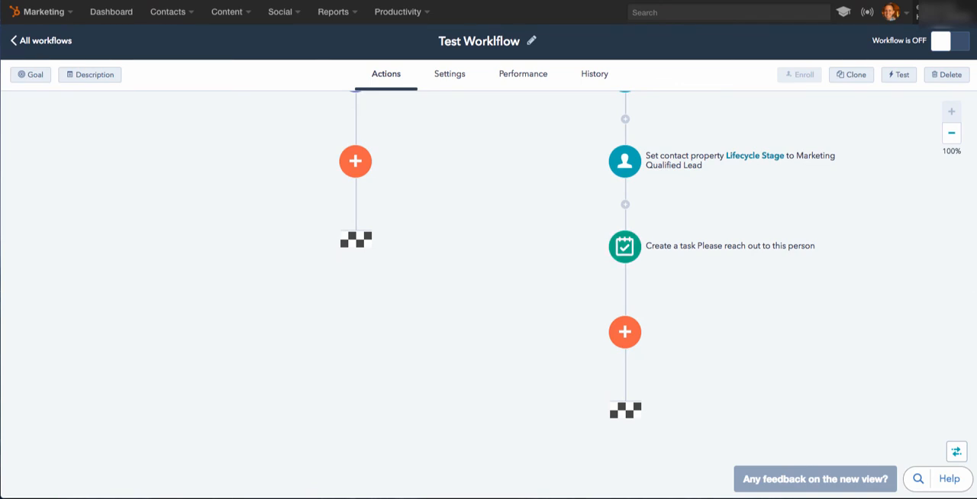
scroll(488, 305, up, 1)
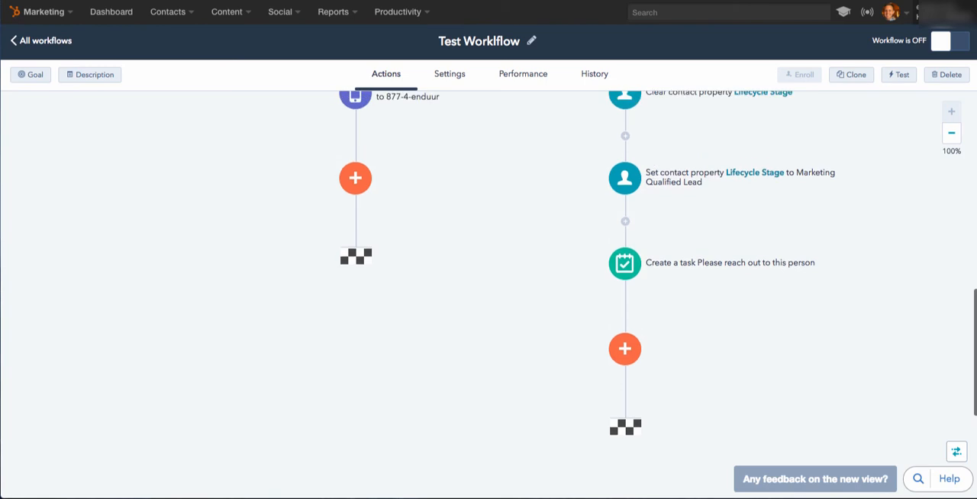
click(625, 250)
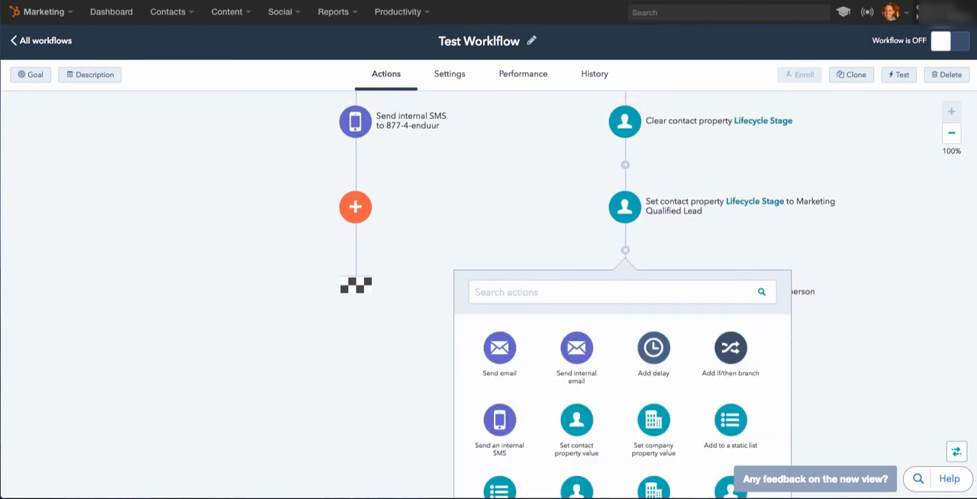
scroll(653, 366, down, 3)
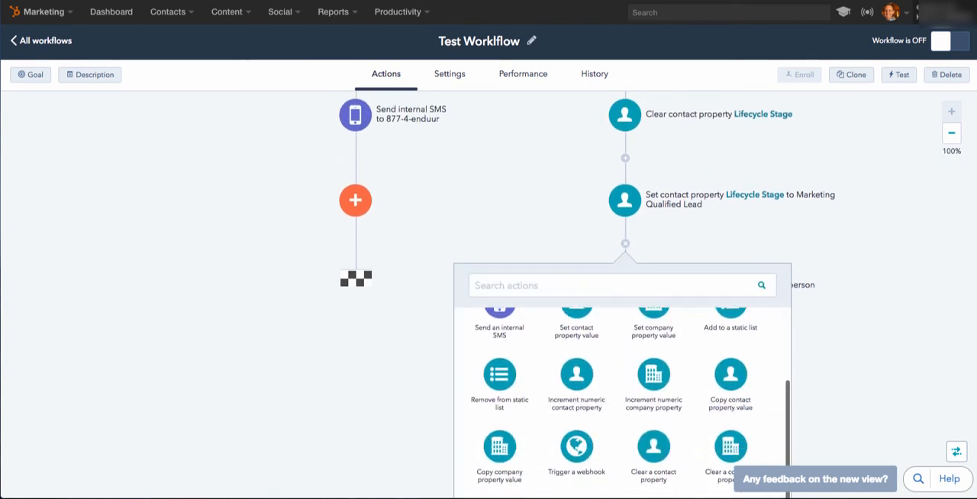
scroll(653, 358, down, 2)
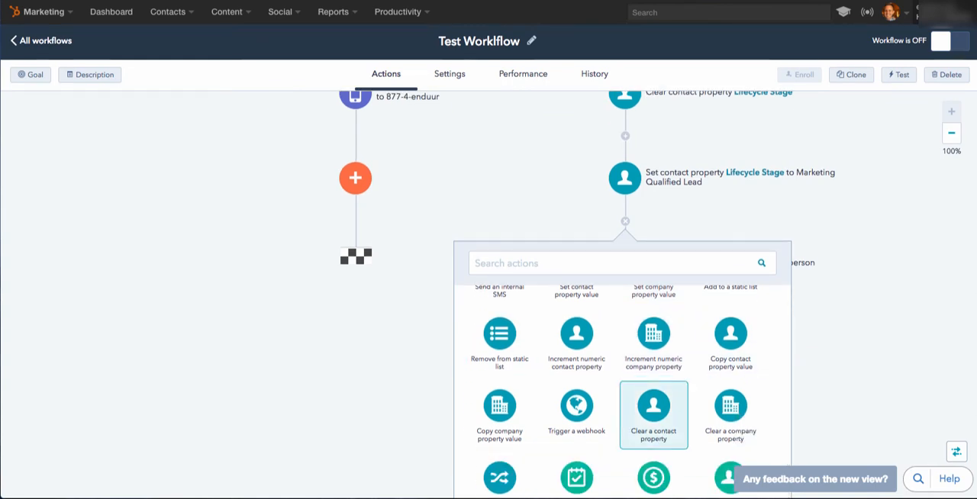
click(653, 414)
Choose HubSpot Owner as the contact property to clear and save the action.
click(583, 336)
text(o)
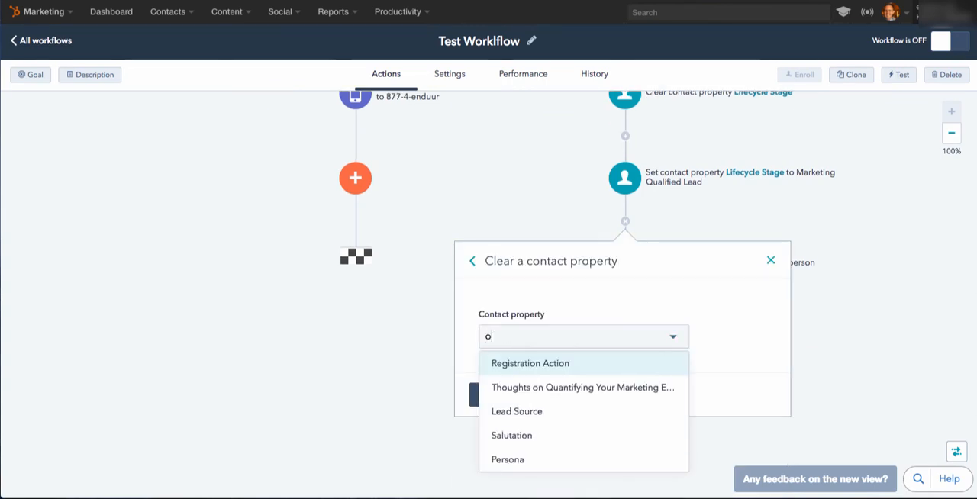
text(t Ow)
key(Return)
click(501, 394)
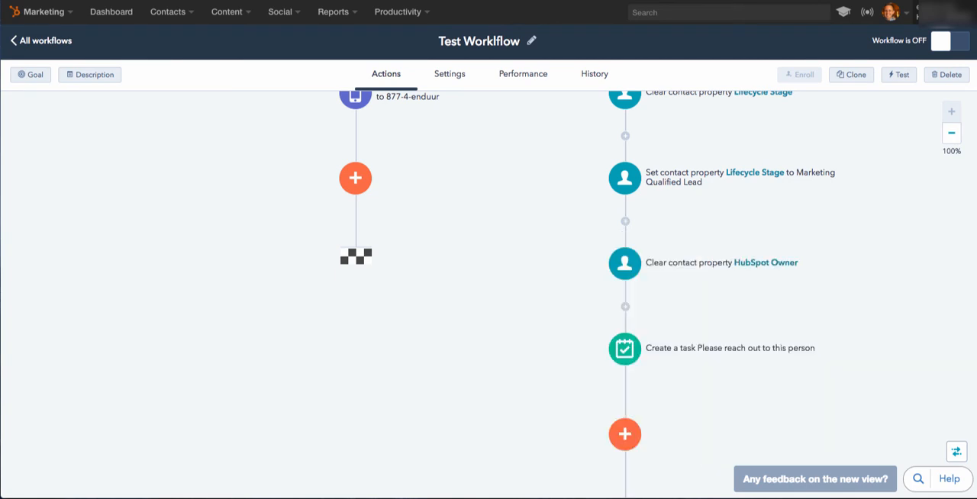
Insert a Set contact property value action before the Yes path's task, setting HubSpot Owner to the first listed owner, and save it.
click(625, 307)
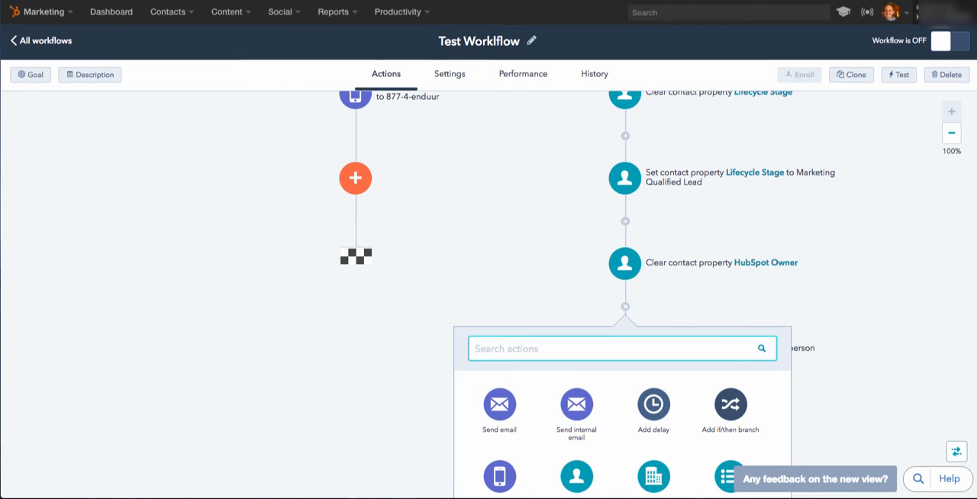
scroll(653, 396, down, 3)
click(576, 393)
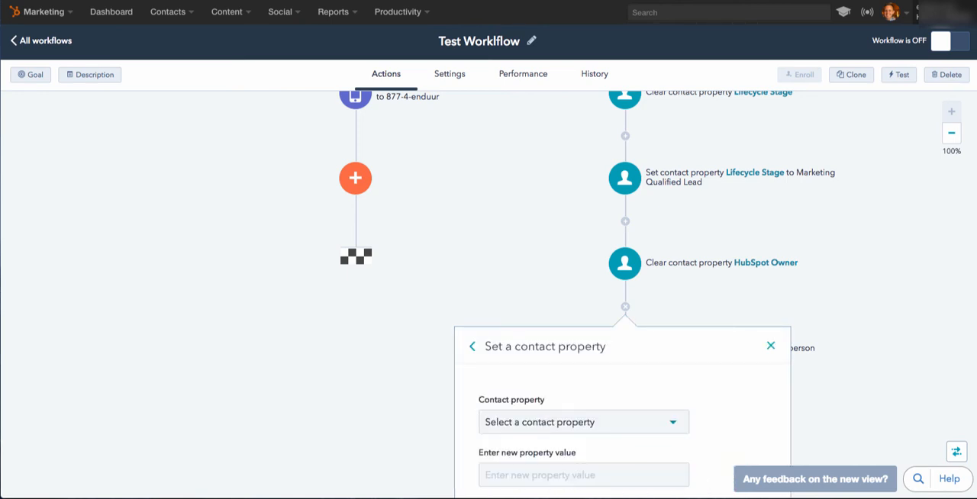
text(hub)
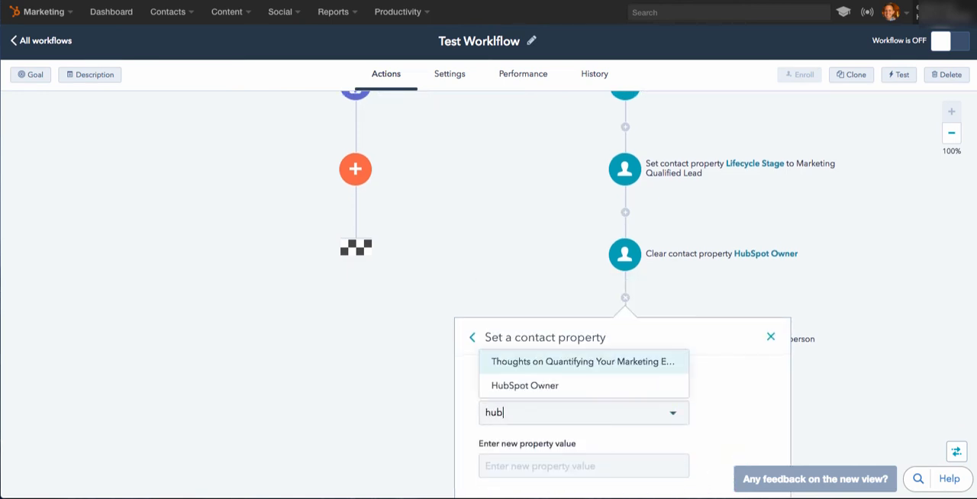
click(525, 385)
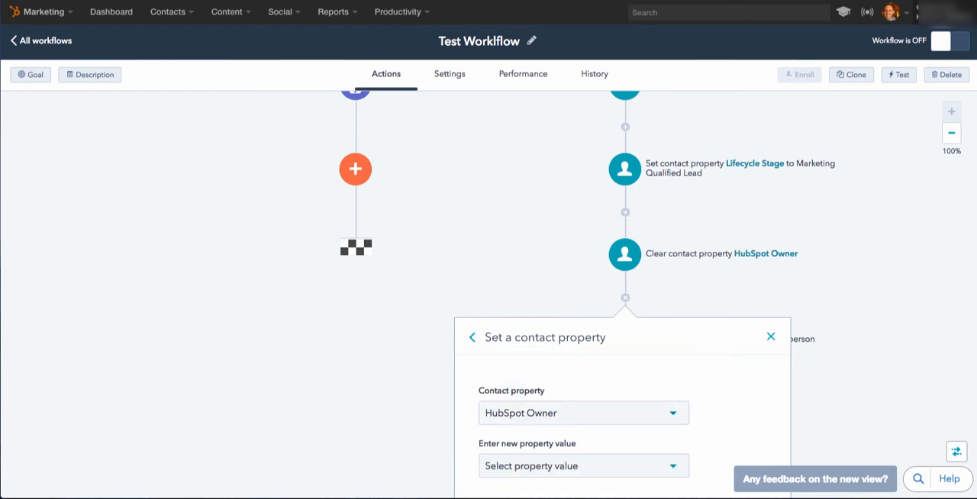
scroll(583, 396, down, 2)
click(583, 381)
click(562, 407)
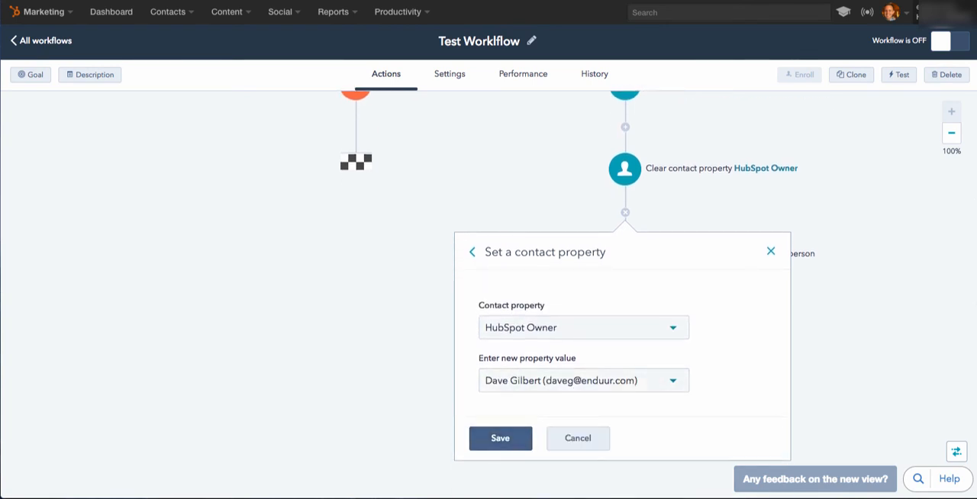
click(501, 438)
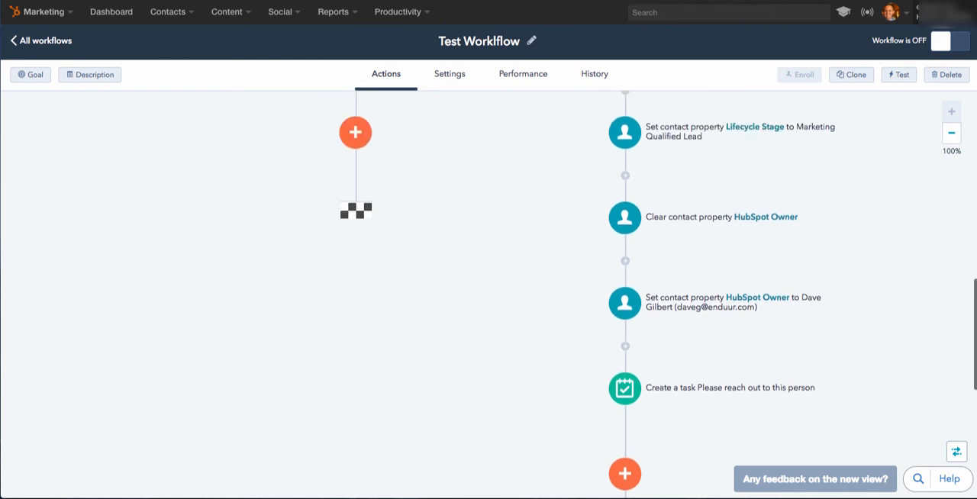
Review the whole workflow, from the enrollment criteria through the if/then branch to the task on the Yes path.
scroll(489, 294, up, 2)
scroll(489, 294, down, 2)
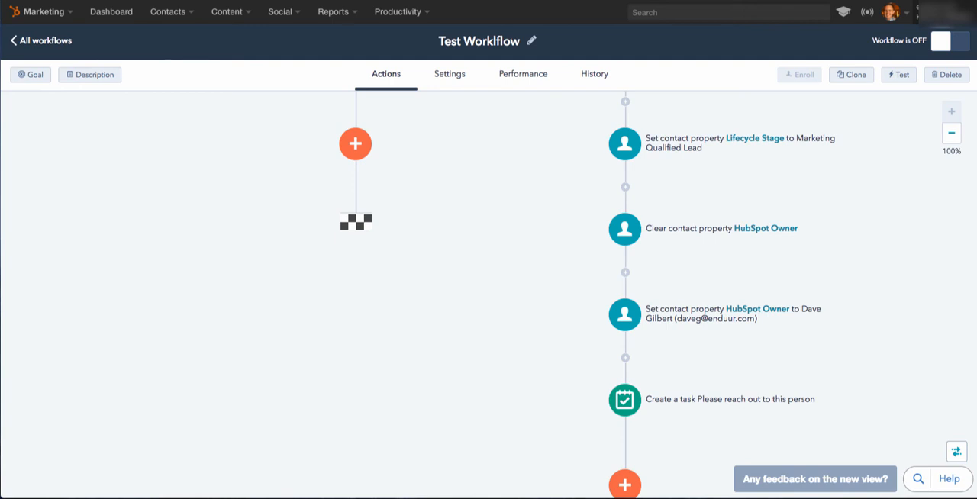
scroll(488, 296, up, 5)
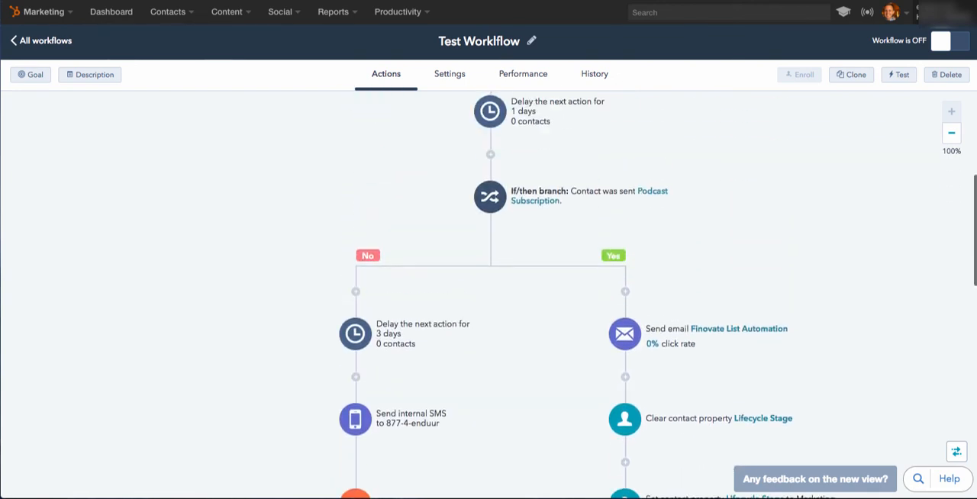
scroll(489, 296, up, 2)
scroll(488, 296, up, 2)
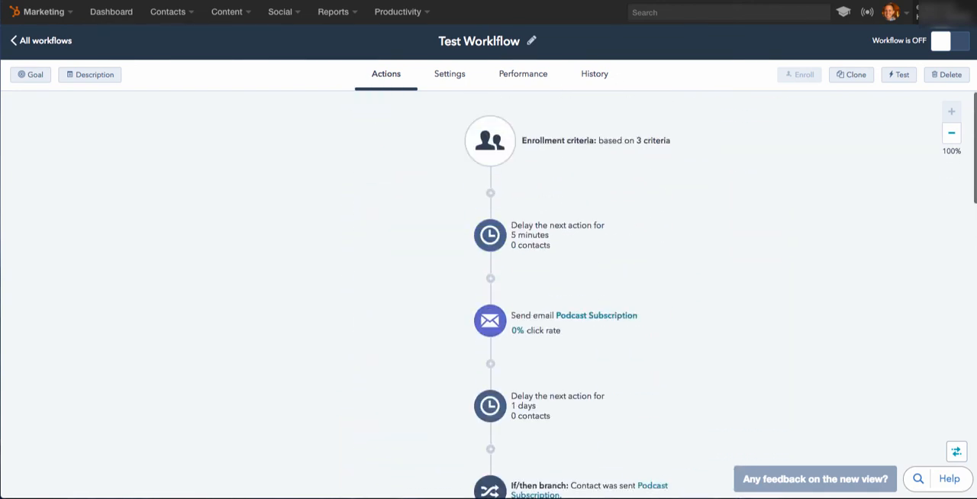
scroll(489, 295, down, 5)
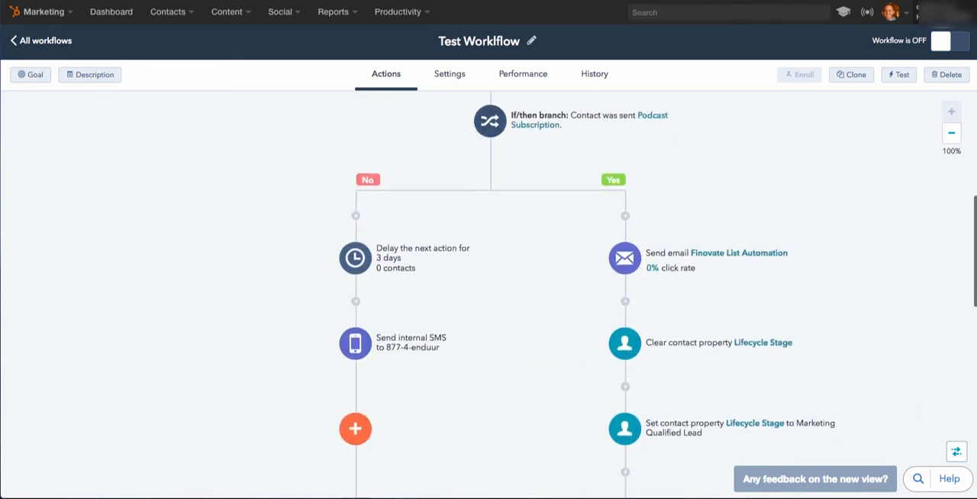
scroll(489, 295, down, 9)
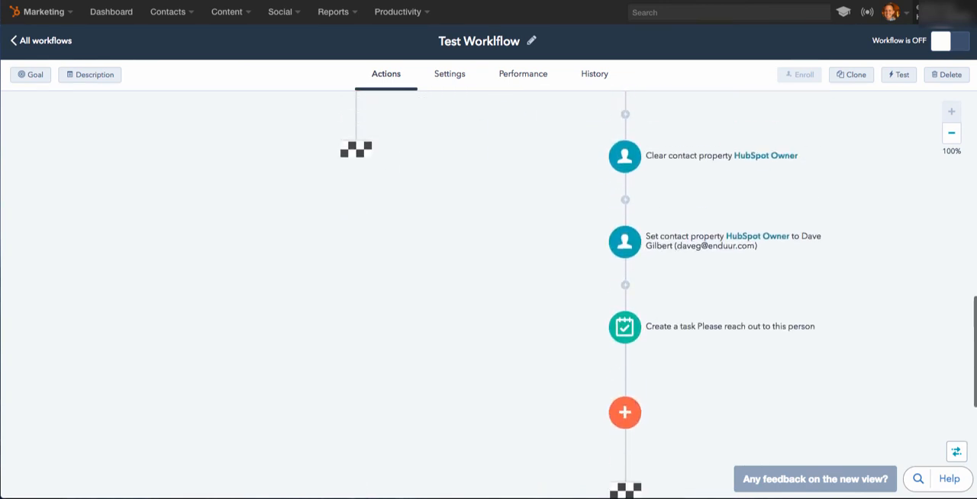
Add a Rotate leads action at the end of the No path, distributing contacts between the two available HubSpot owners, and save it.
scroll(488, 296, up, 3)
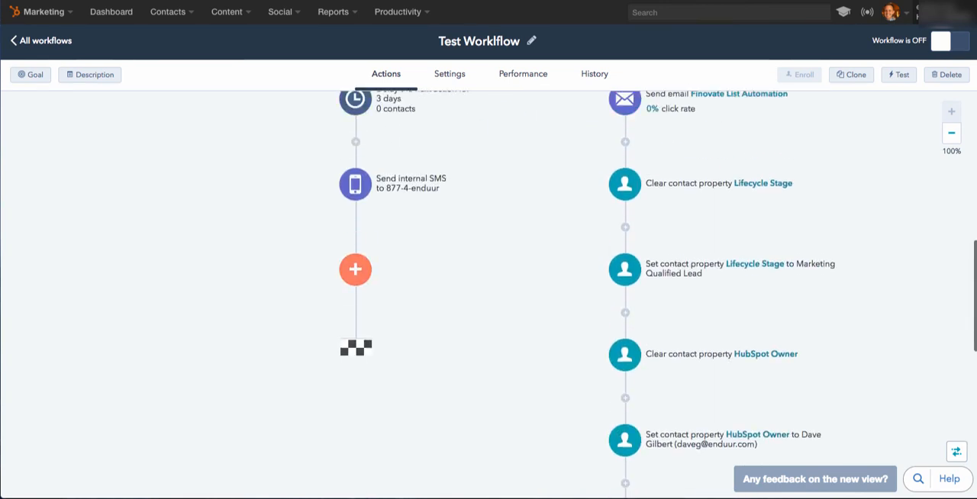
click(354, 268)
scroll(352, 381, down, 5)
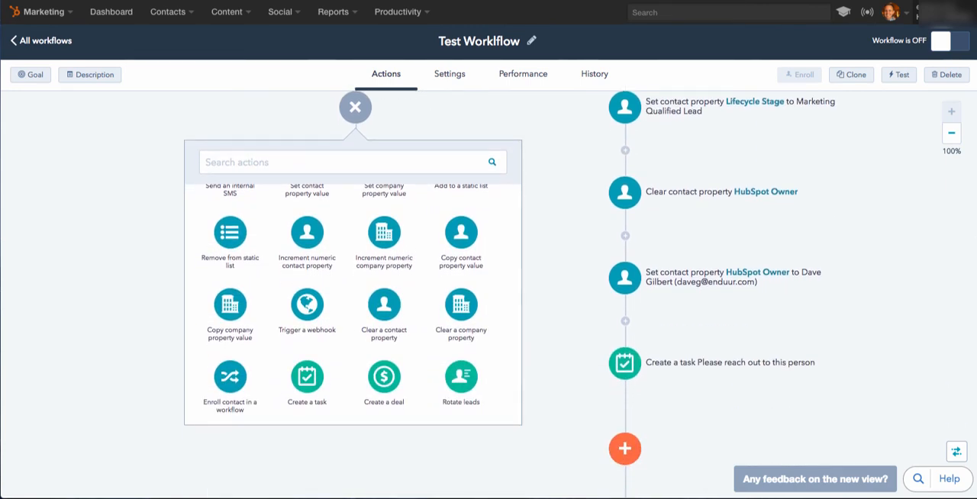
click(461, 381)
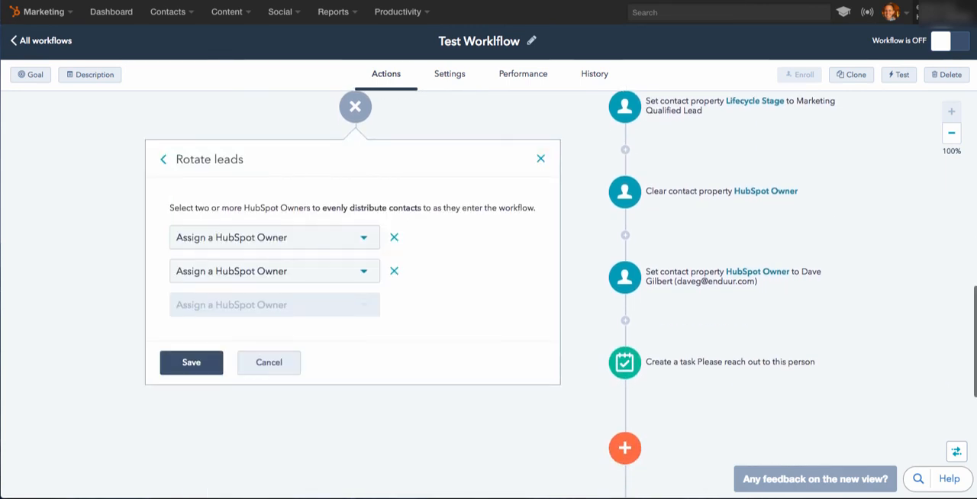
click(267, 237)
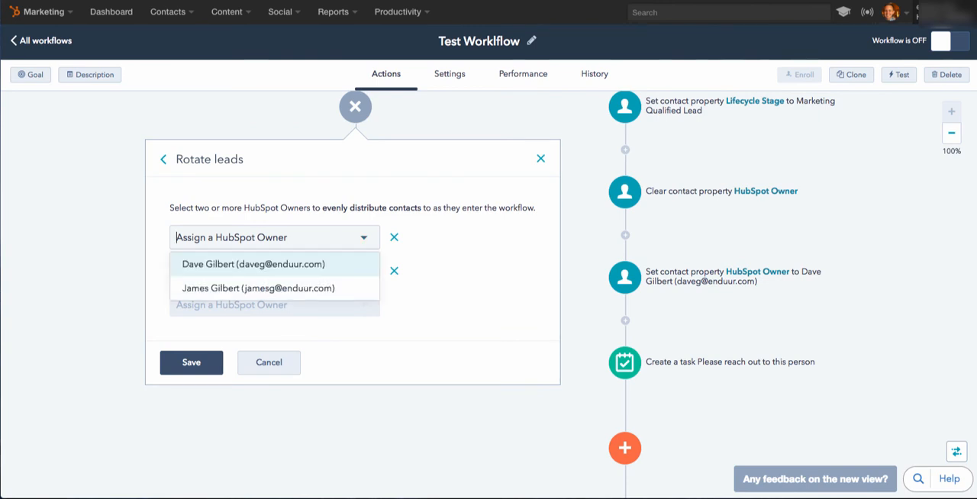
click(252, 260)
click(267, 270)
click(259, 298)
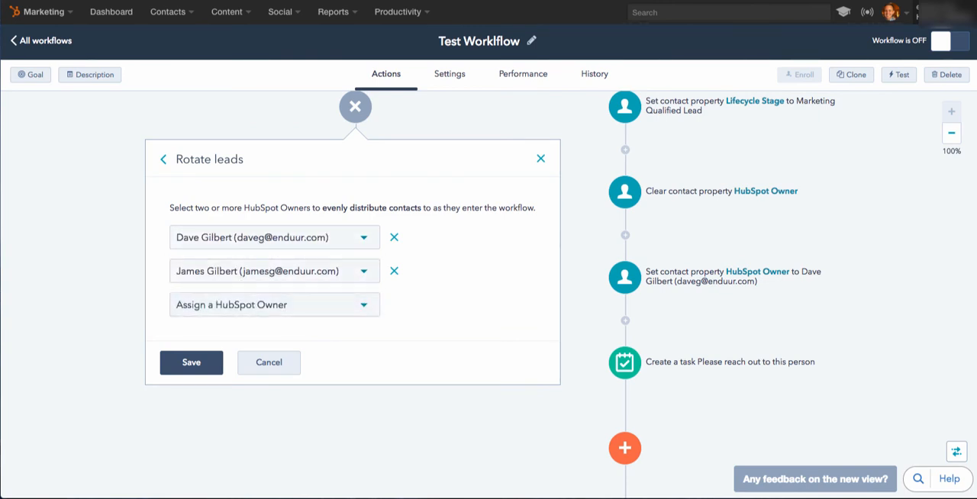
click(191, 362)
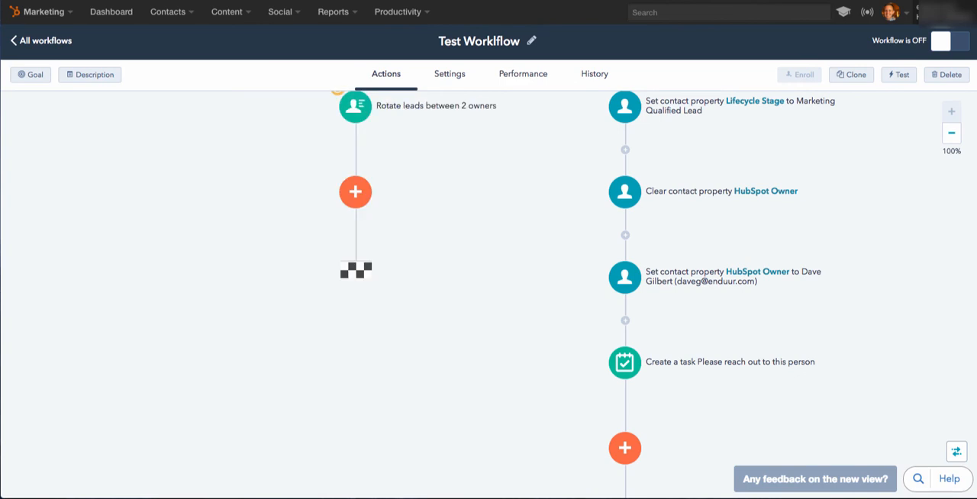
Examine the action types available after Rotate leads on the No path, close the list without adding one, and review both branch paths.
scroll(489, 295, up, 2)
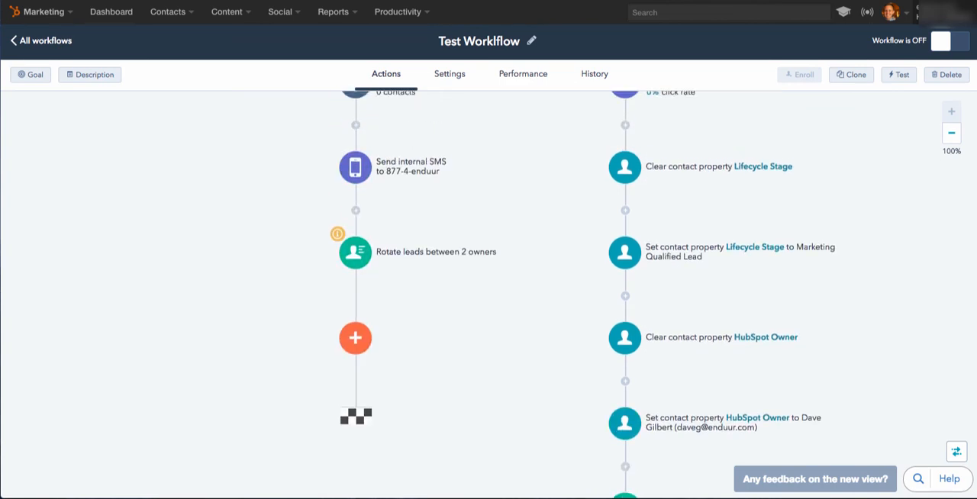
click(355, 337)
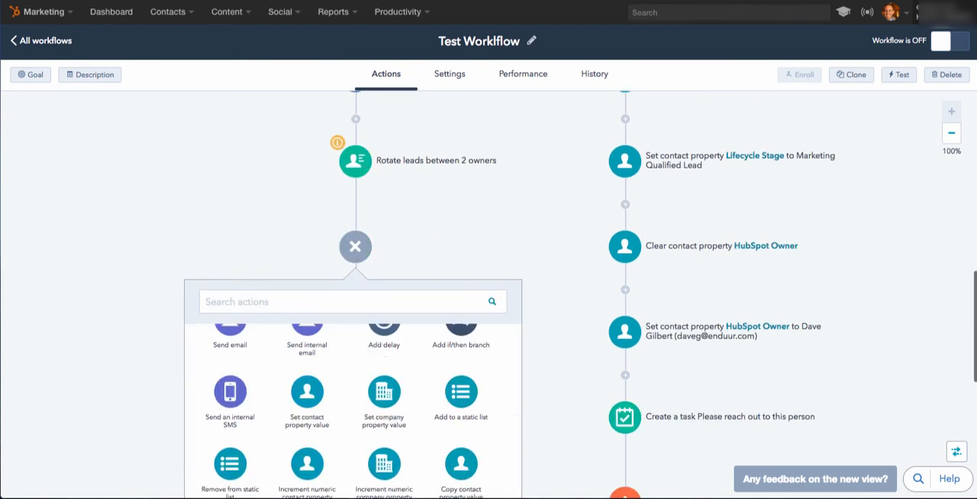
scroll(383, 381, down, 3)
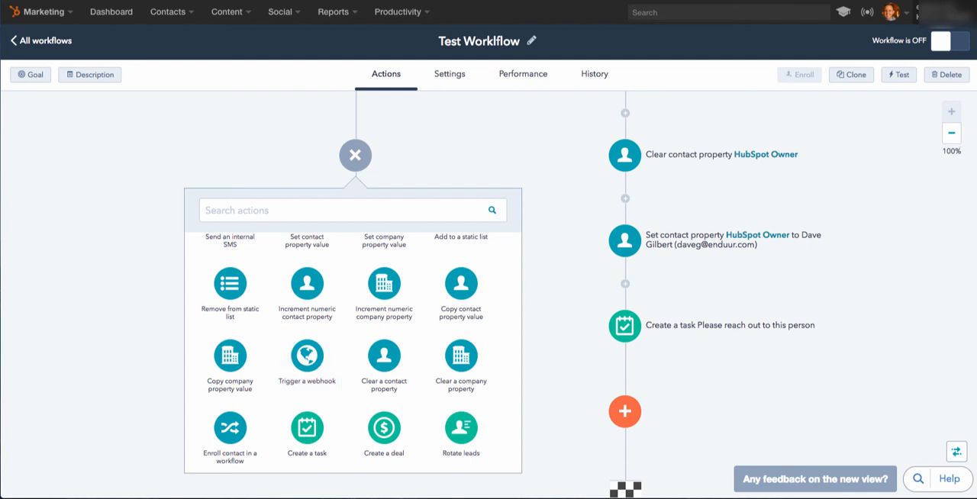
scroll(383, 416, up, 3)
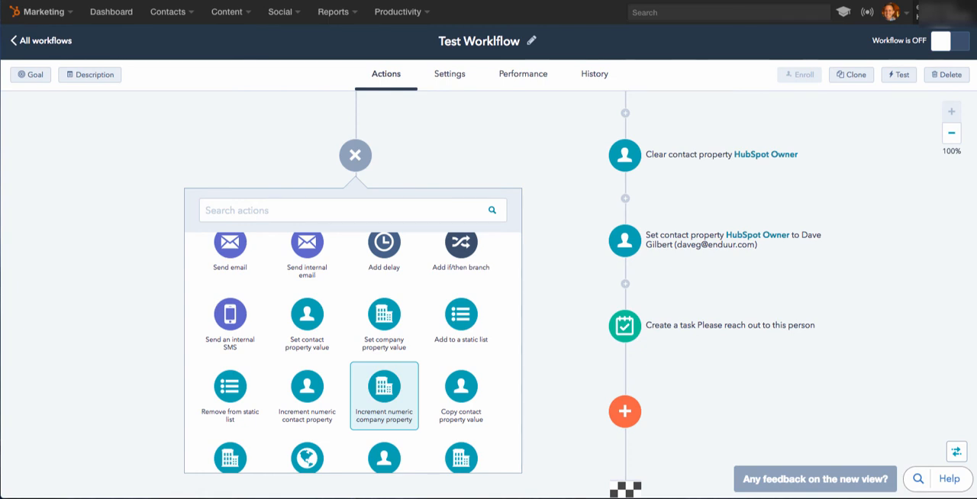
scroll(384, 362, up, 3)
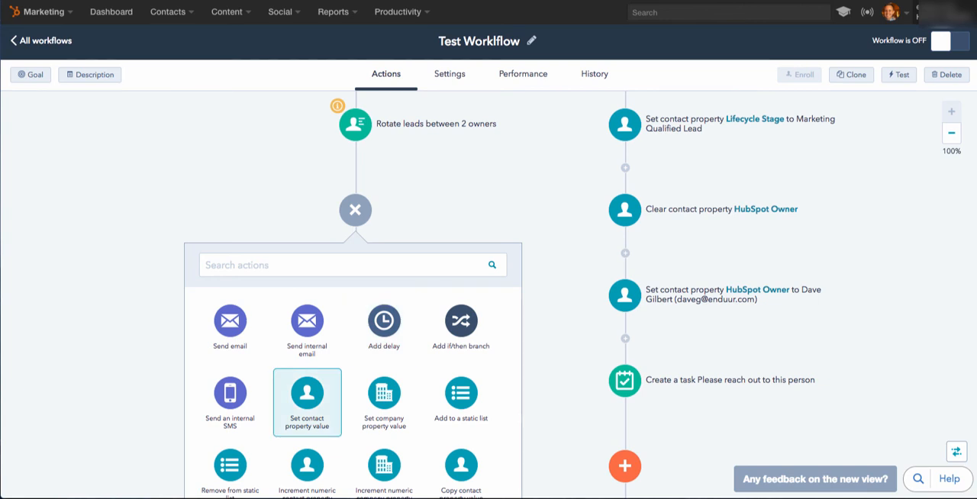
scroll(488, 294, up, 1)
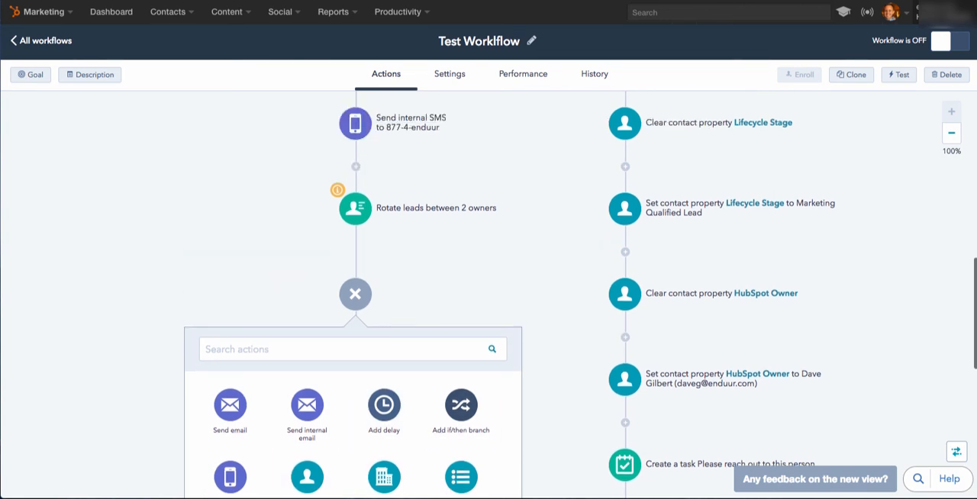
click(354, 293)
scroll(488, 295, up, 4)
scroll(488, 294, down, 3)
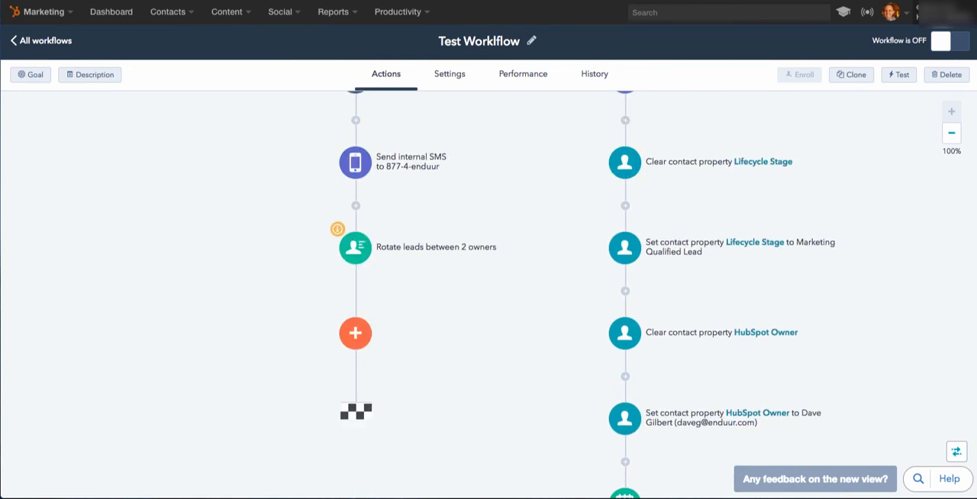
scroll(488, 294, up, 5)
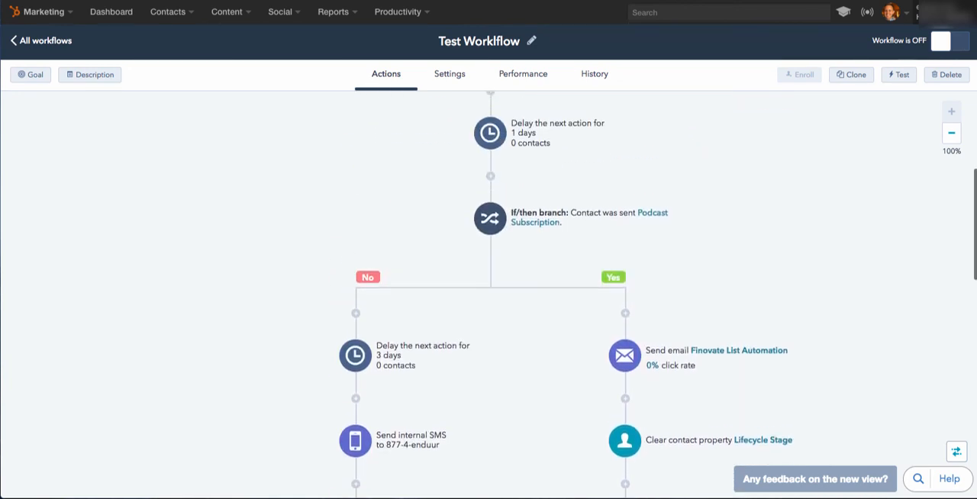
Review the full action sequence, from the enrollment criteria through the delays, email and if/then branch to the end of both paths.
scroll(489, 294, up, 2)
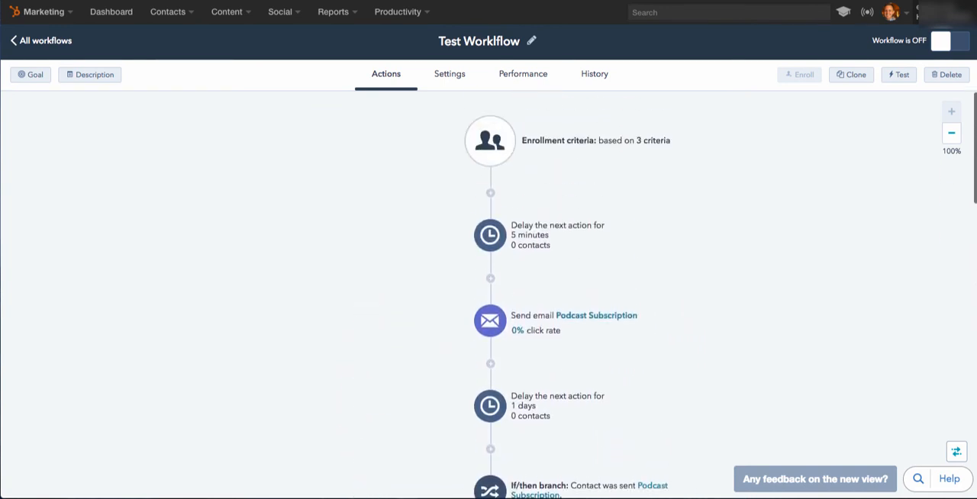
scroll(489, 295, down, 6)
scroll(488, 294, down, 5)
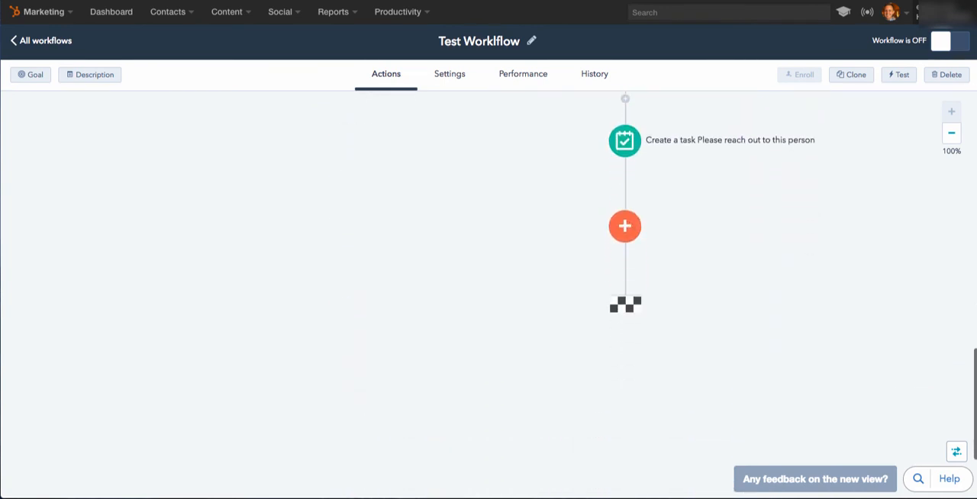
scroll(489, 294, up, 3)
scroll(488, 294, up, 8)
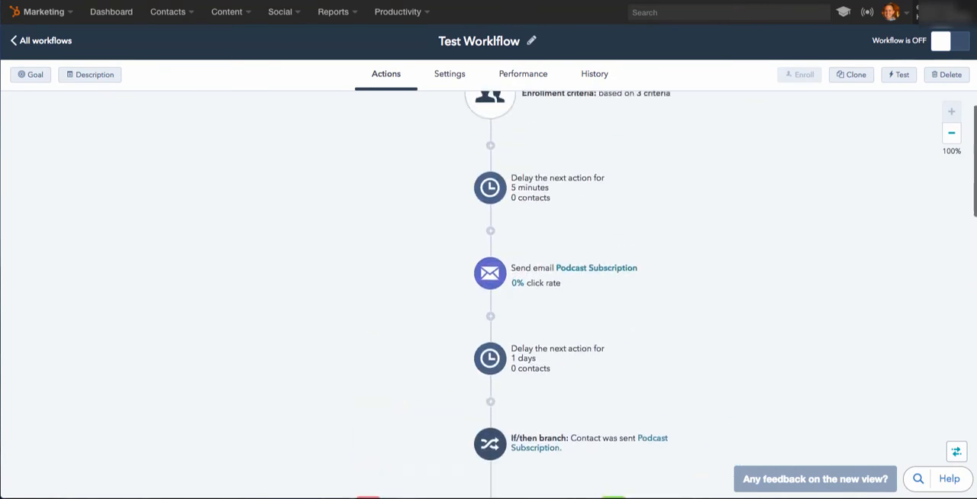
scroll(488, 295, down, 3)
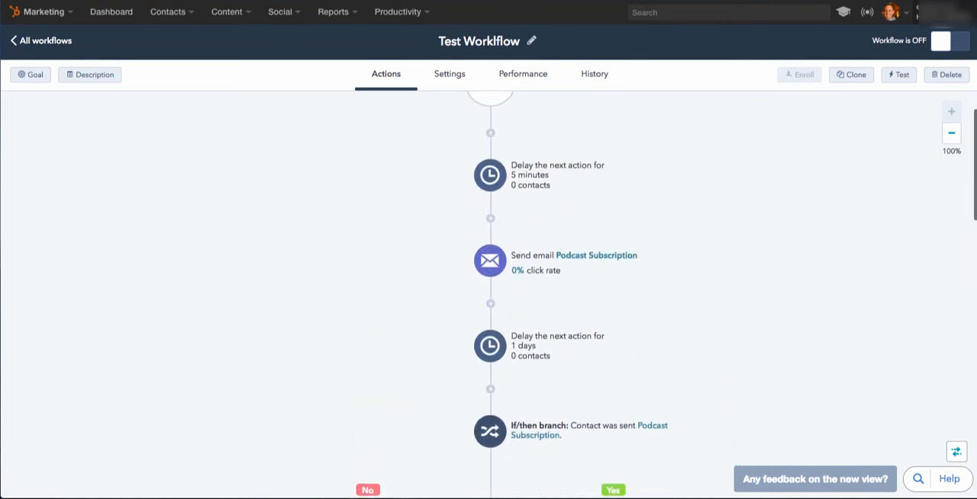
scroll(488, 294, down, 3)
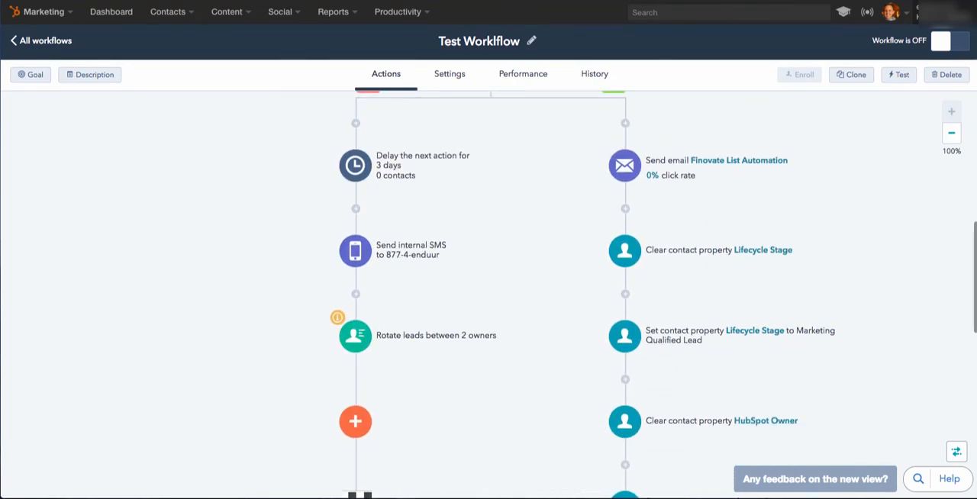
scroll(488, 295, up, 6)
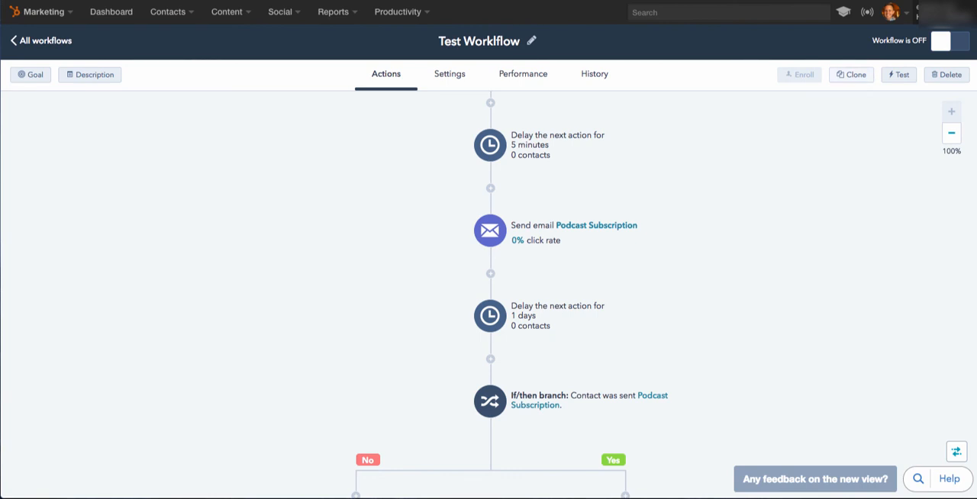
scroll(488, 297, up, 2)
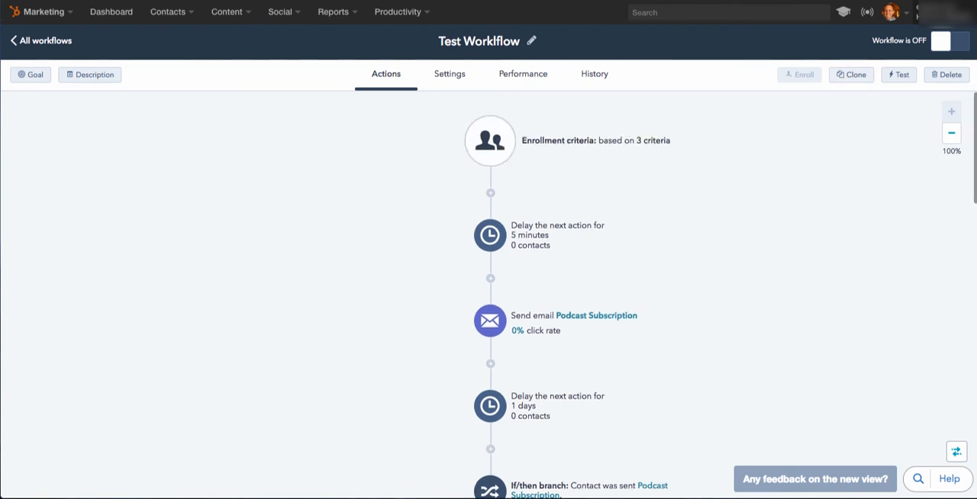
scroll(488, 298, down, 2)
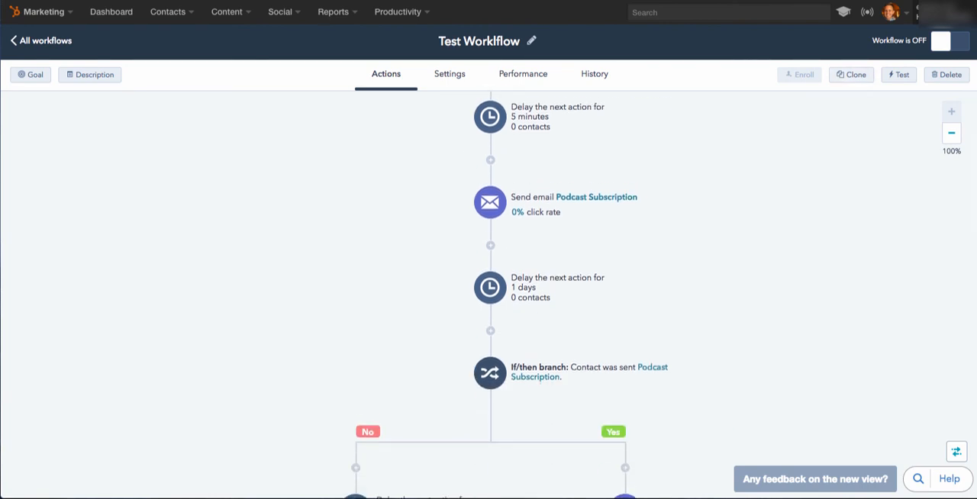
scroll(488, 298, up, 3)
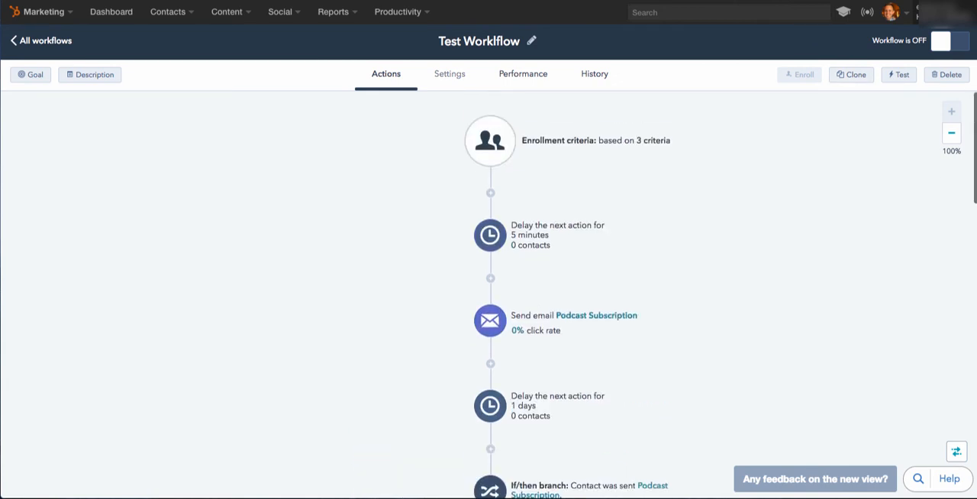
Examine the workflow's general, unenrollment and suppression settings, including the available suppression lists, without choosing a list.
click(449, 74)
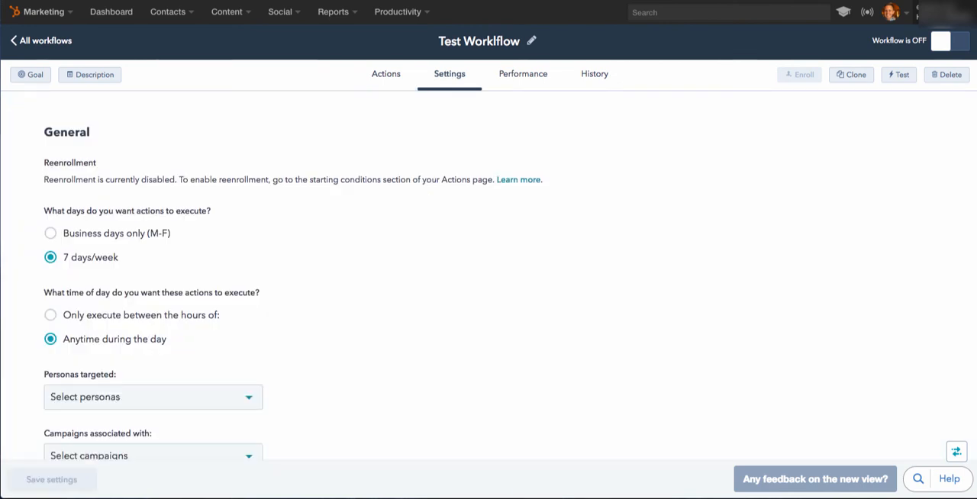
scroll(489, 252, down, 6)
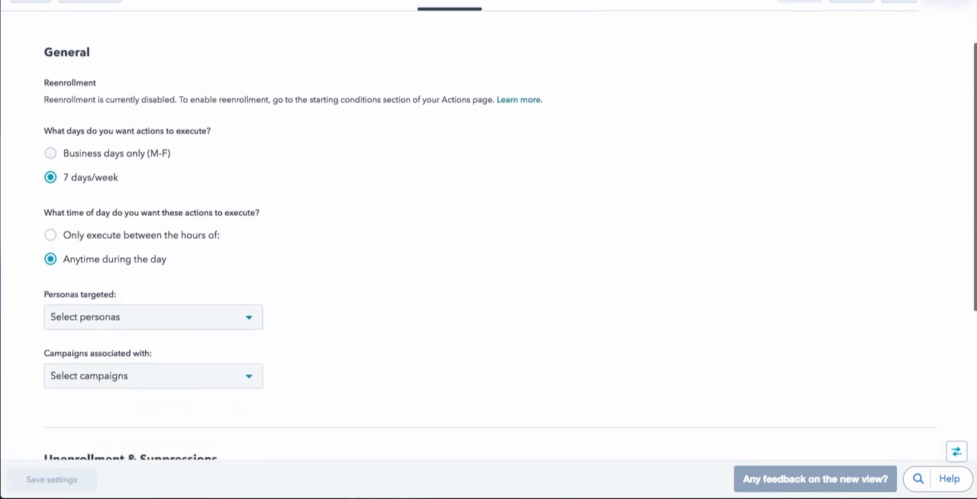
scroll(488, 252, up, 6)
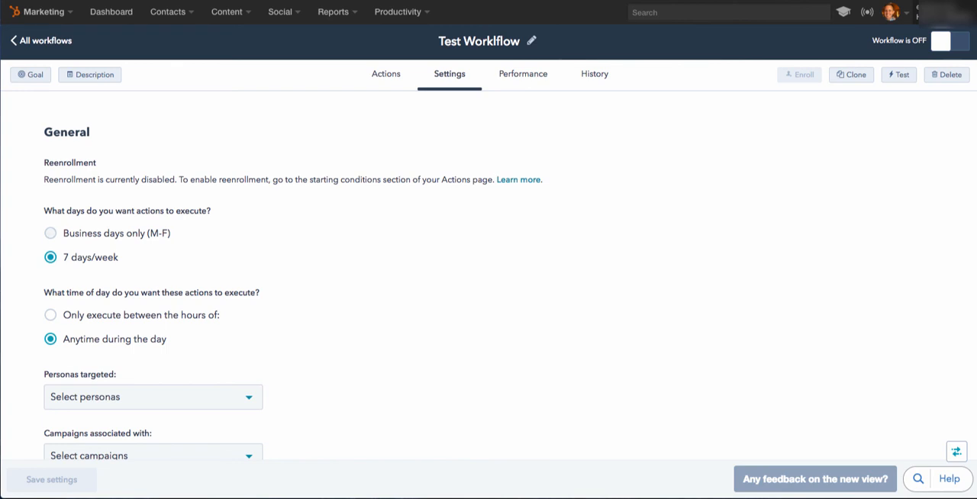
scroll(488, 252, down, 1)
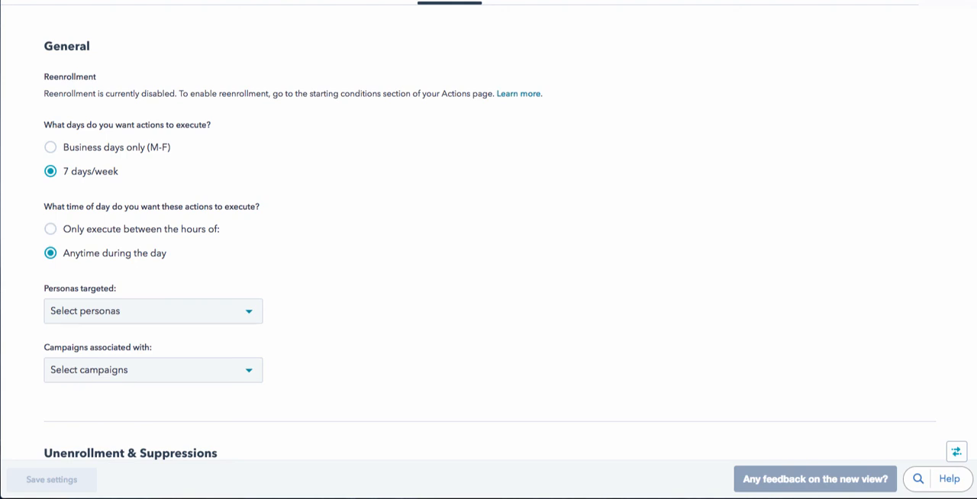
scroll(488, 229, down, 2)
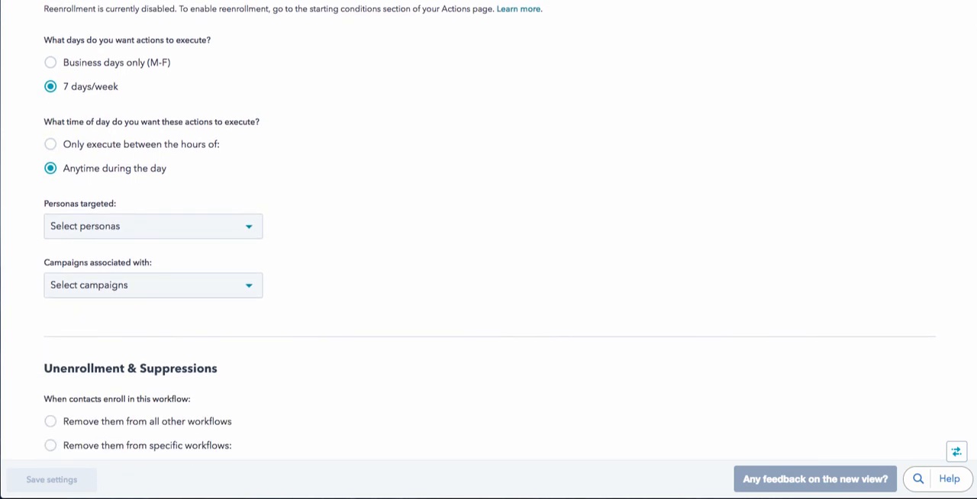
scroll(489, 229, up, 3)
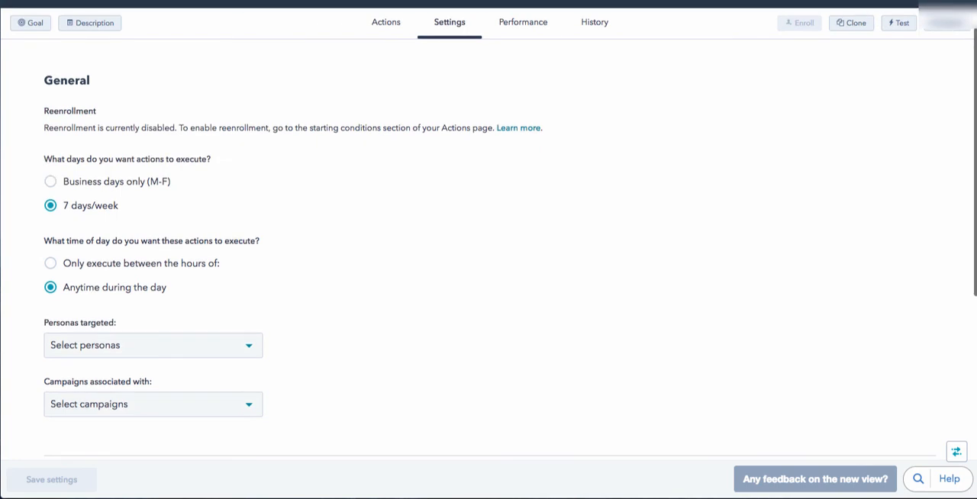
scroll(488, 229, down, 3)
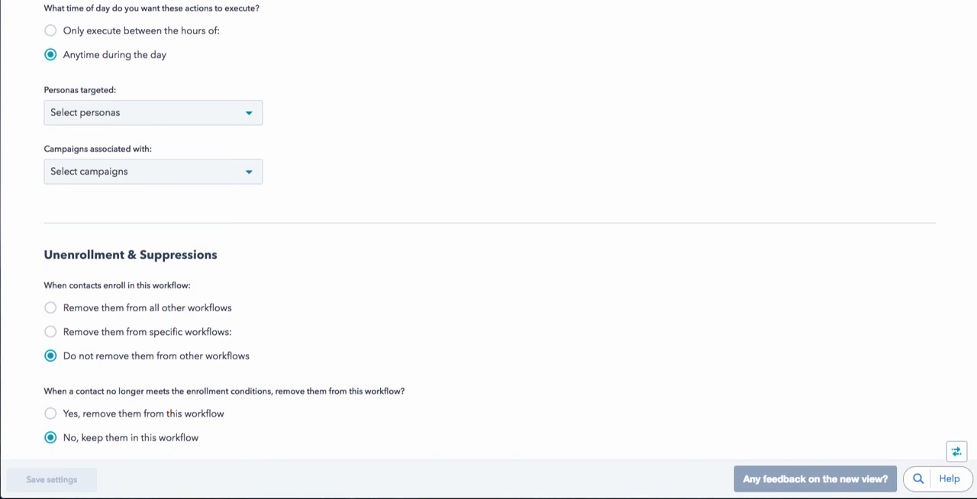
scroll(489, 229, down, 2)
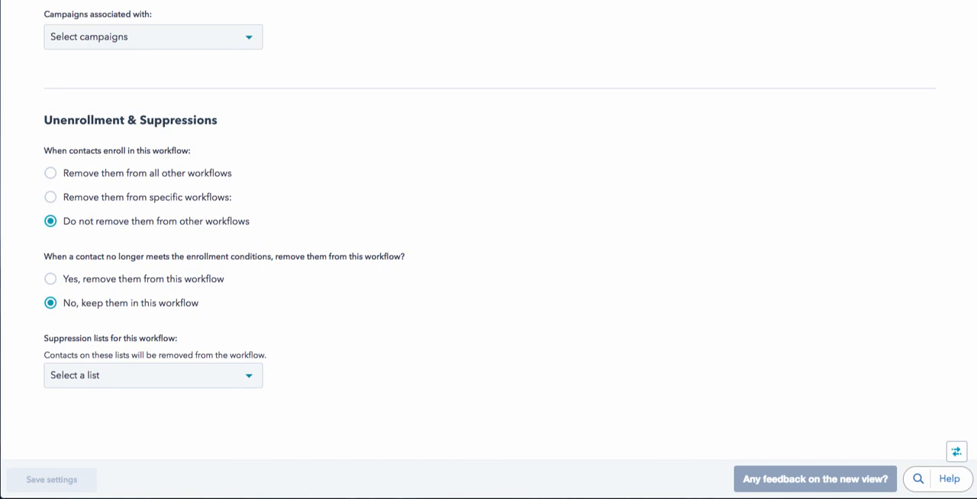
click(153, 376)
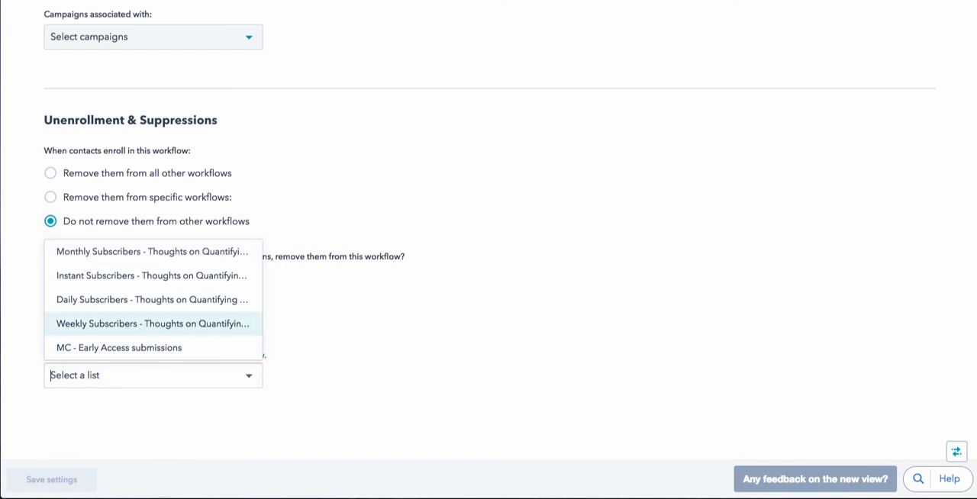
key(Escape)
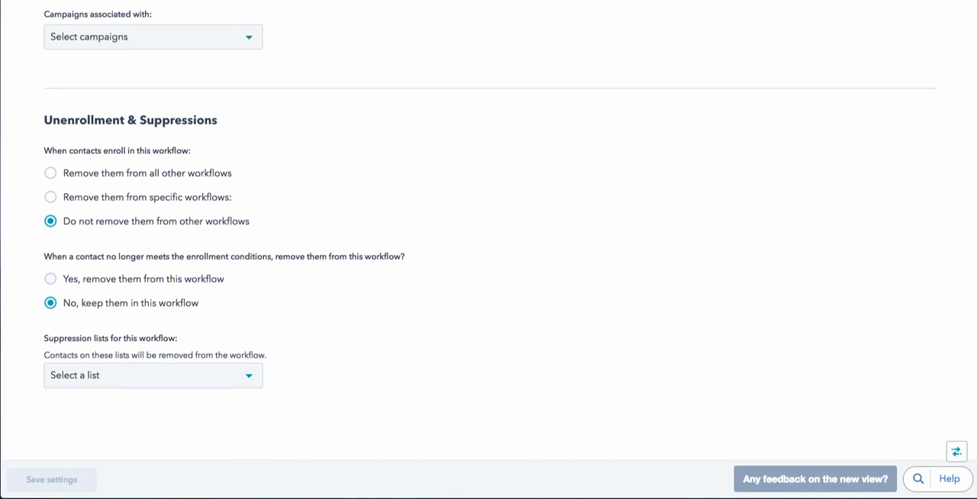
Set contacts no longer meeting the enrollment conditions to be removed, and choose removal from specific workflows on enrollment without picking any workflow.
click(51, 279)
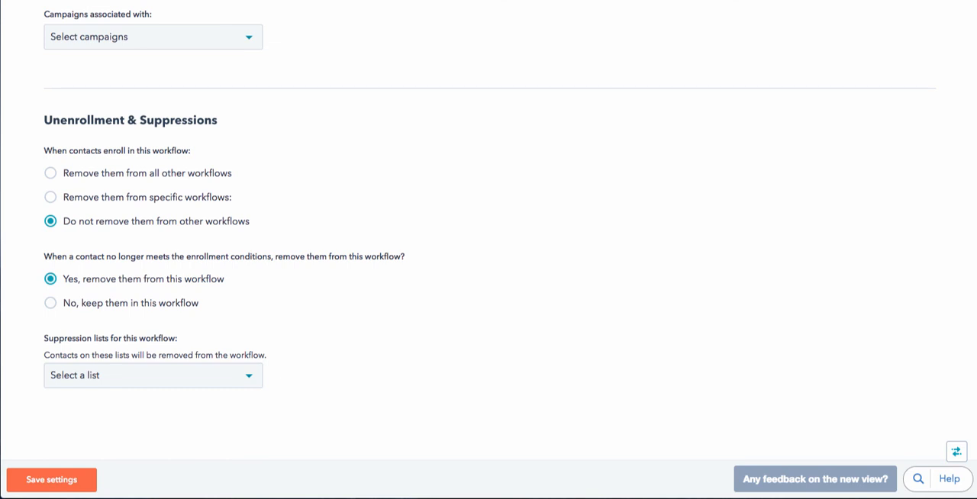
scroll(488, 239, up, 1)
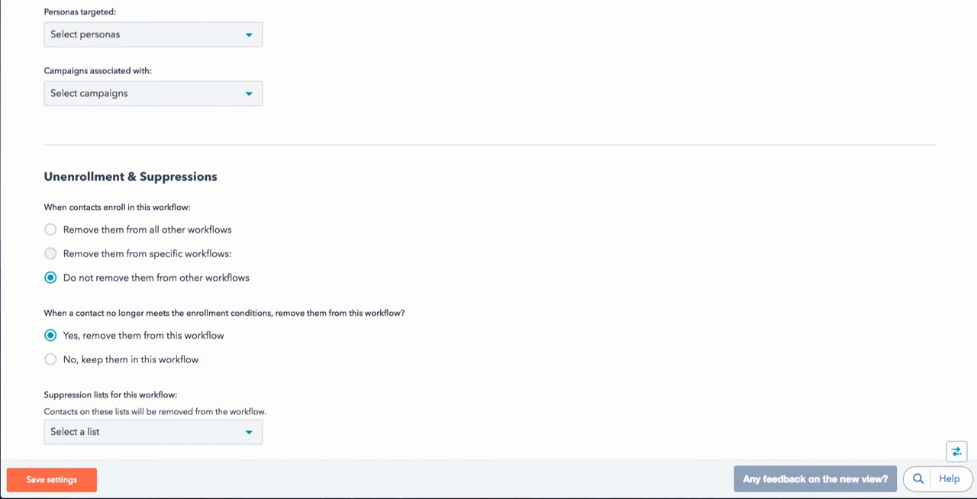
click(52, 253)
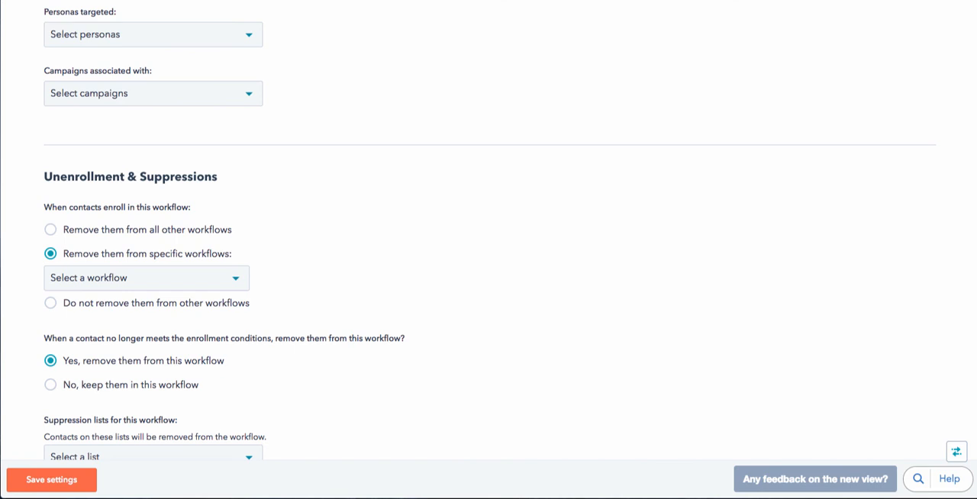
click(134, 279)
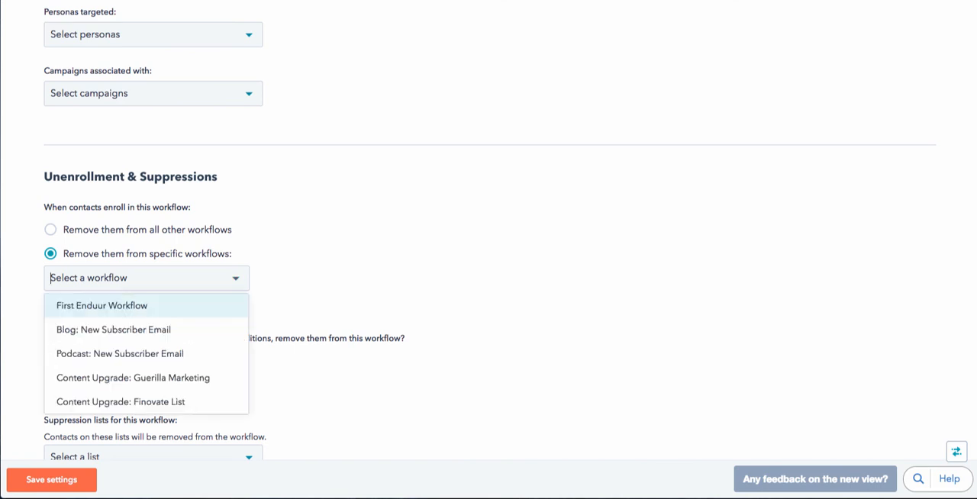
key(Escape)
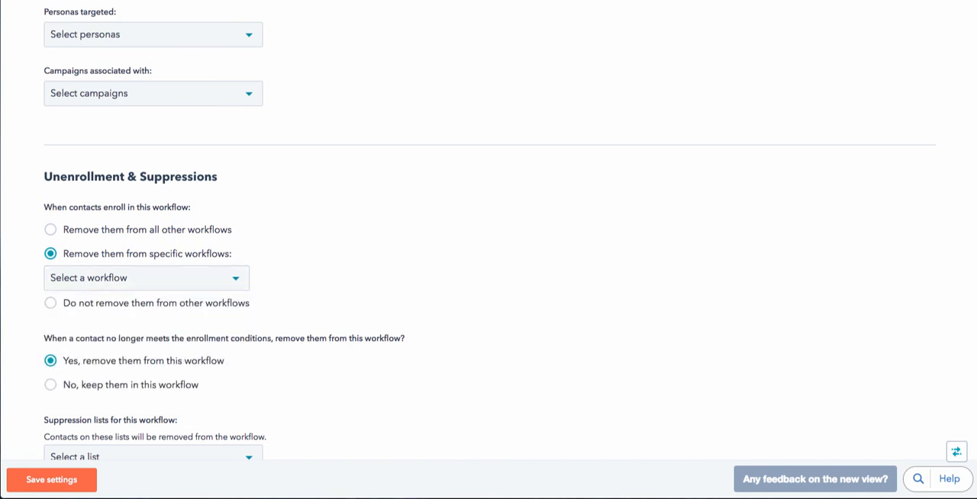
scroll(488, 229, up, 10)
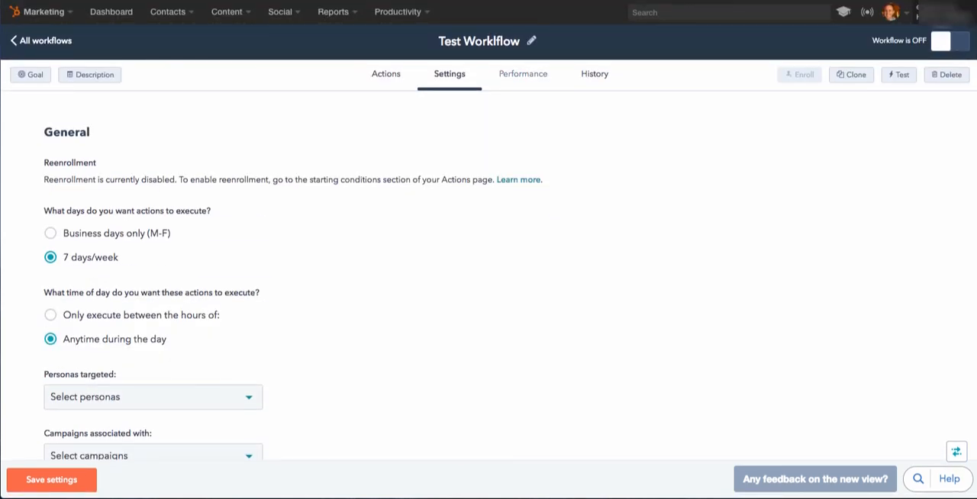
Examine the performance metrics, the available goal criteria without setting a goal, and the event history with its contact search.
click(522, 73)
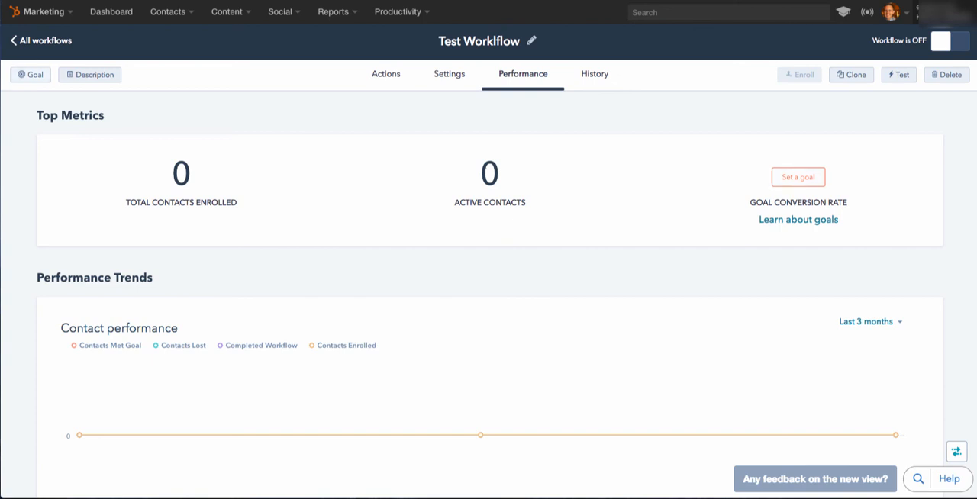
click(798, 177)
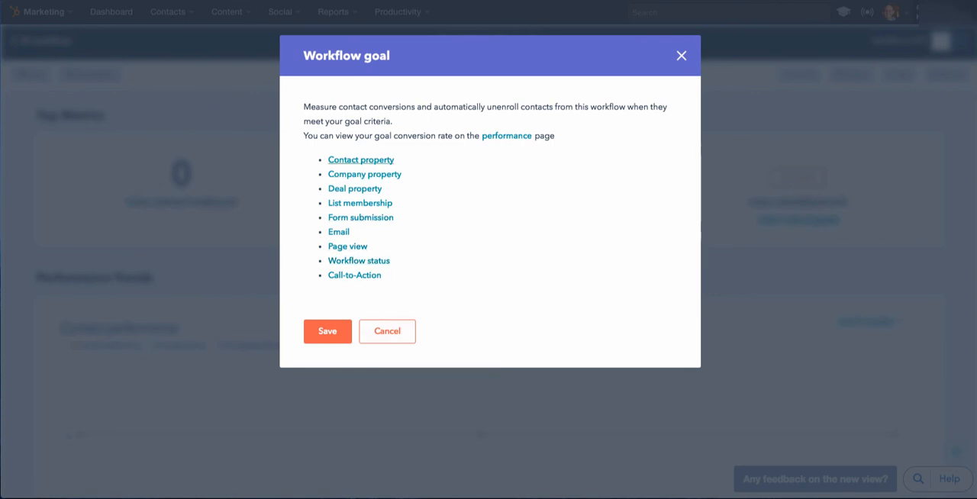
click(387, 331)
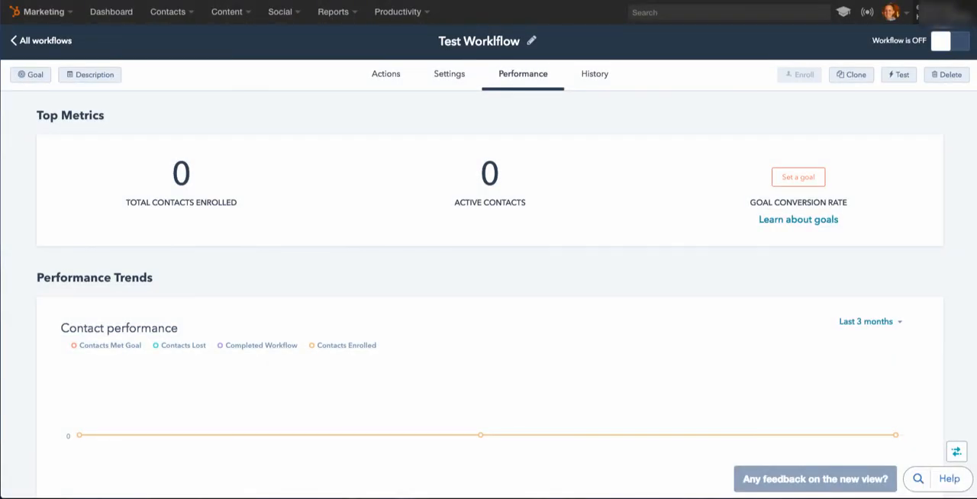
scroll(386, 330, down, 1)
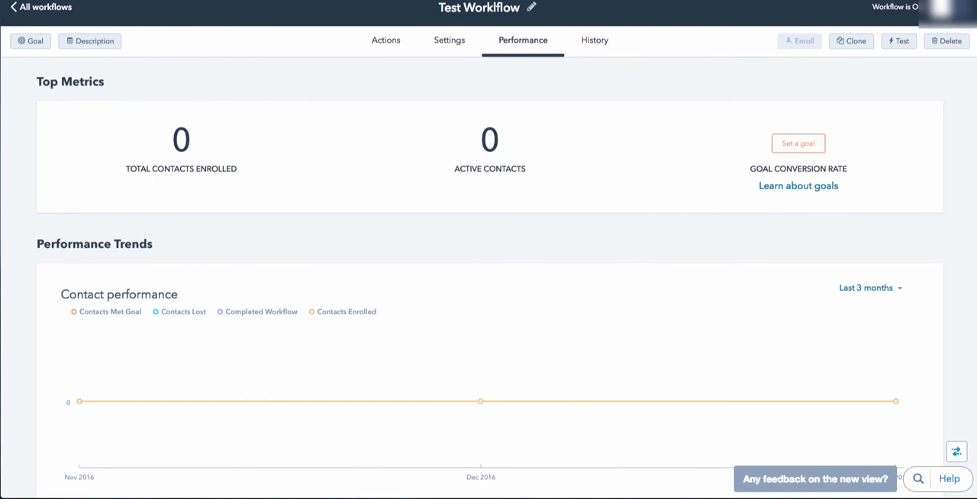
scroll(488, 249, up, 1)
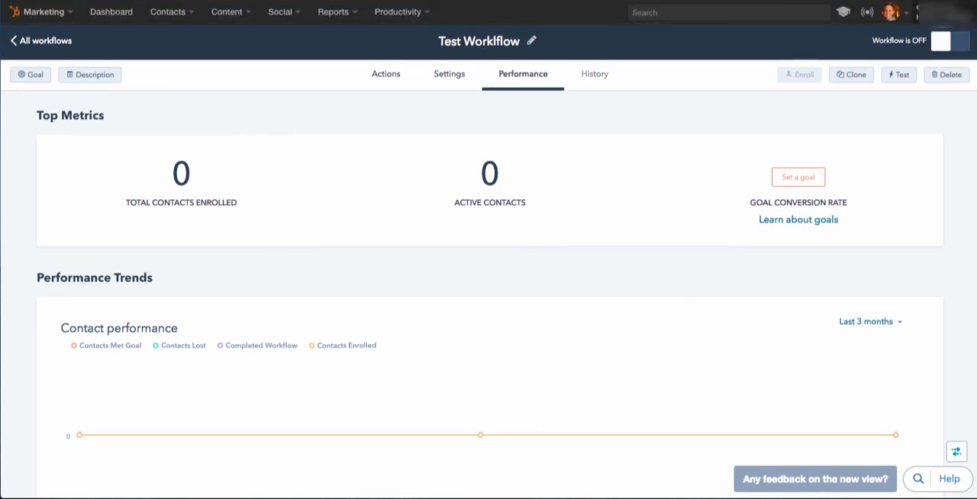
click(594, 74)
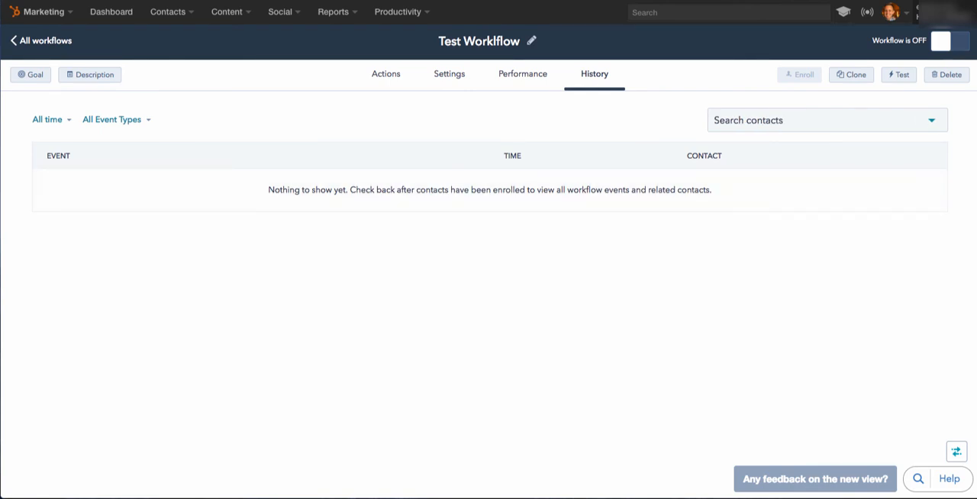
click(827, 120)
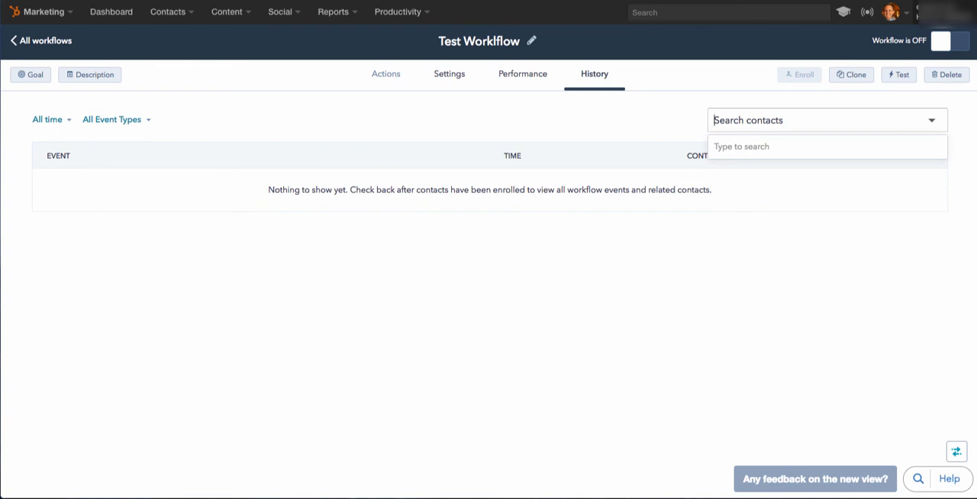
Return to the workflow's actions and review the completed No and Yes paths, including the lead rotation and the task.
click(386, 74)
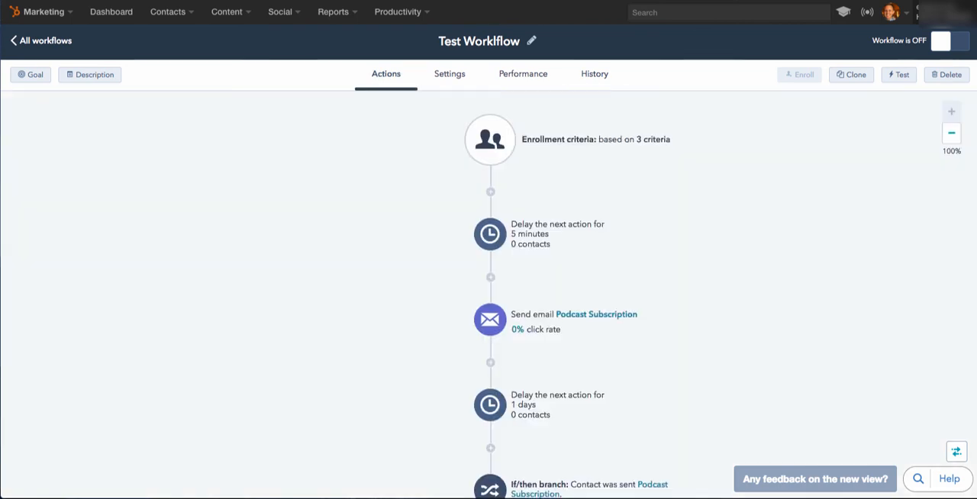
scroll(489, 294, down, 5)
scroll(488, 294, down, 4)
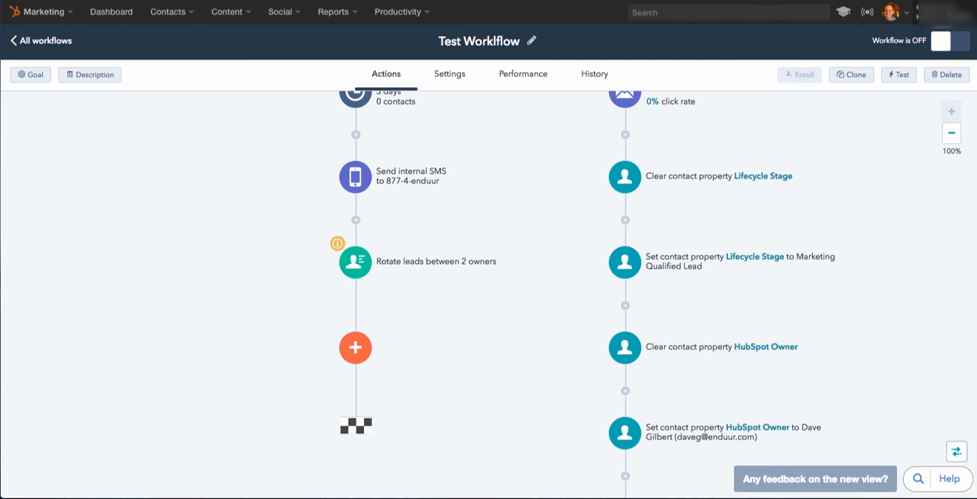
scroll(488, 294, down, 5)
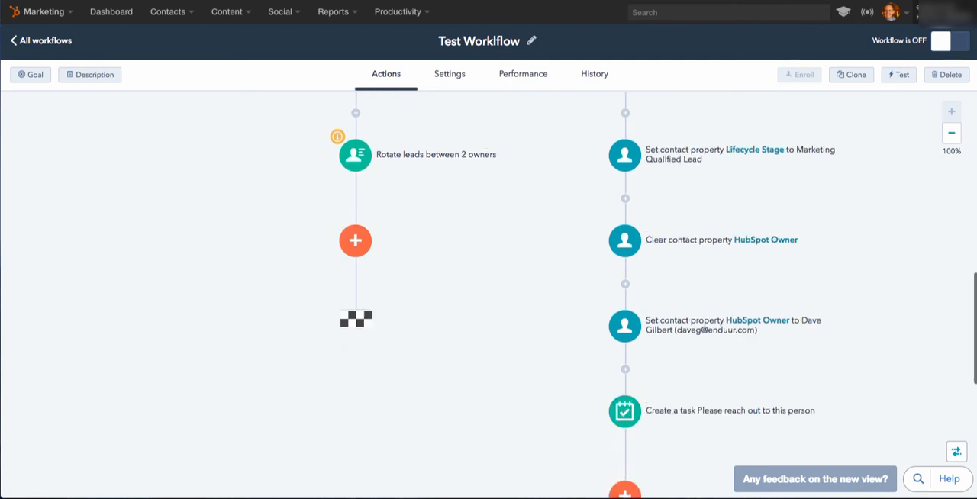
scroll(489, 294, up, 8)
scroll(488, 295, up, 4)
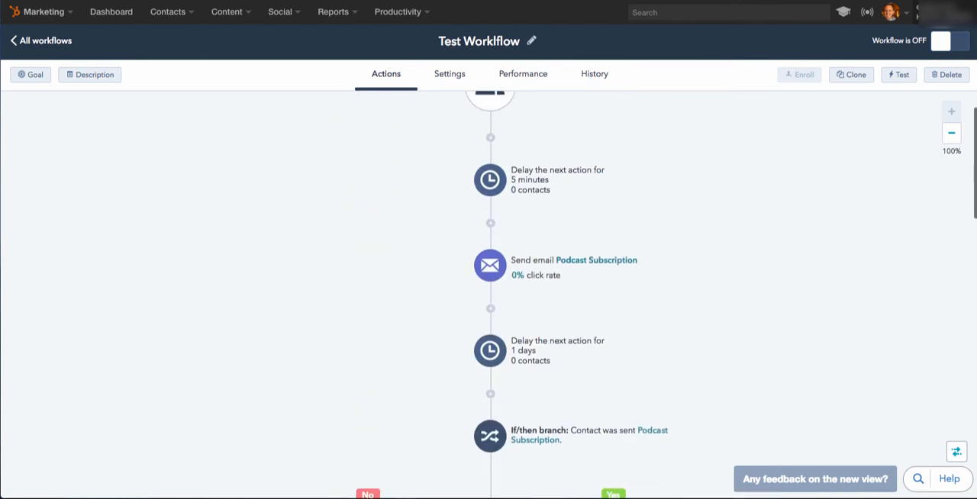